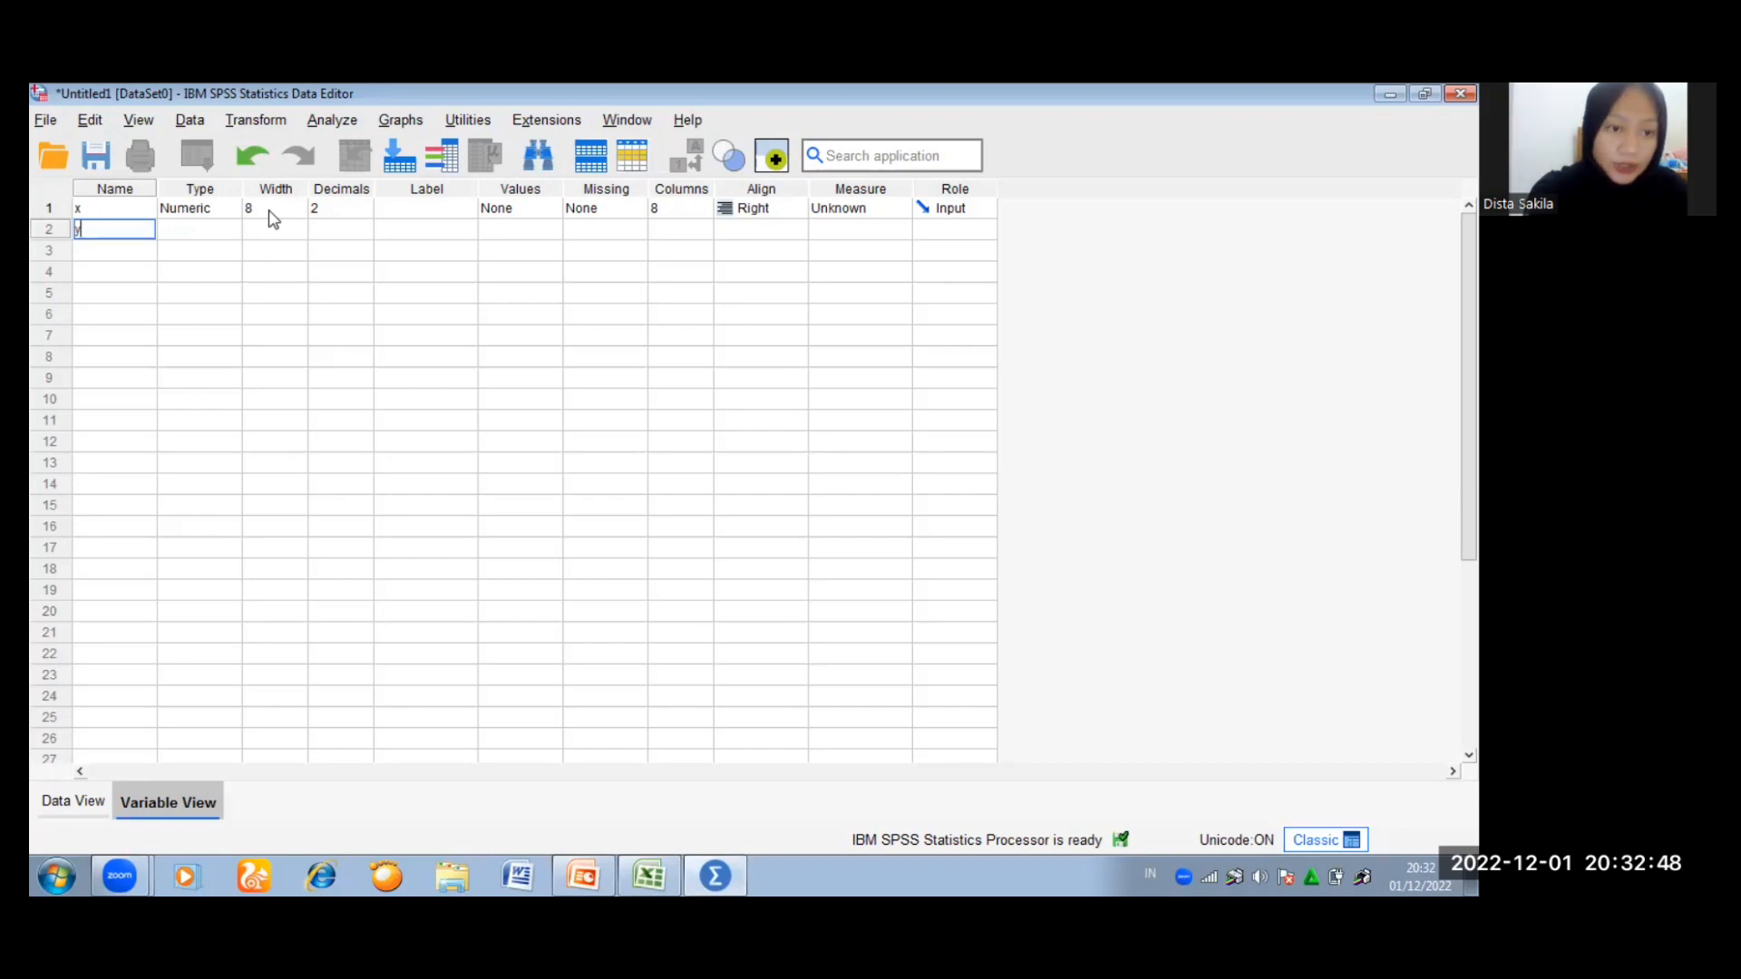
# Step: Confirm variable y, and label variable x as Matematika and variable y as Fisika
pyautogui.click(343, 209)
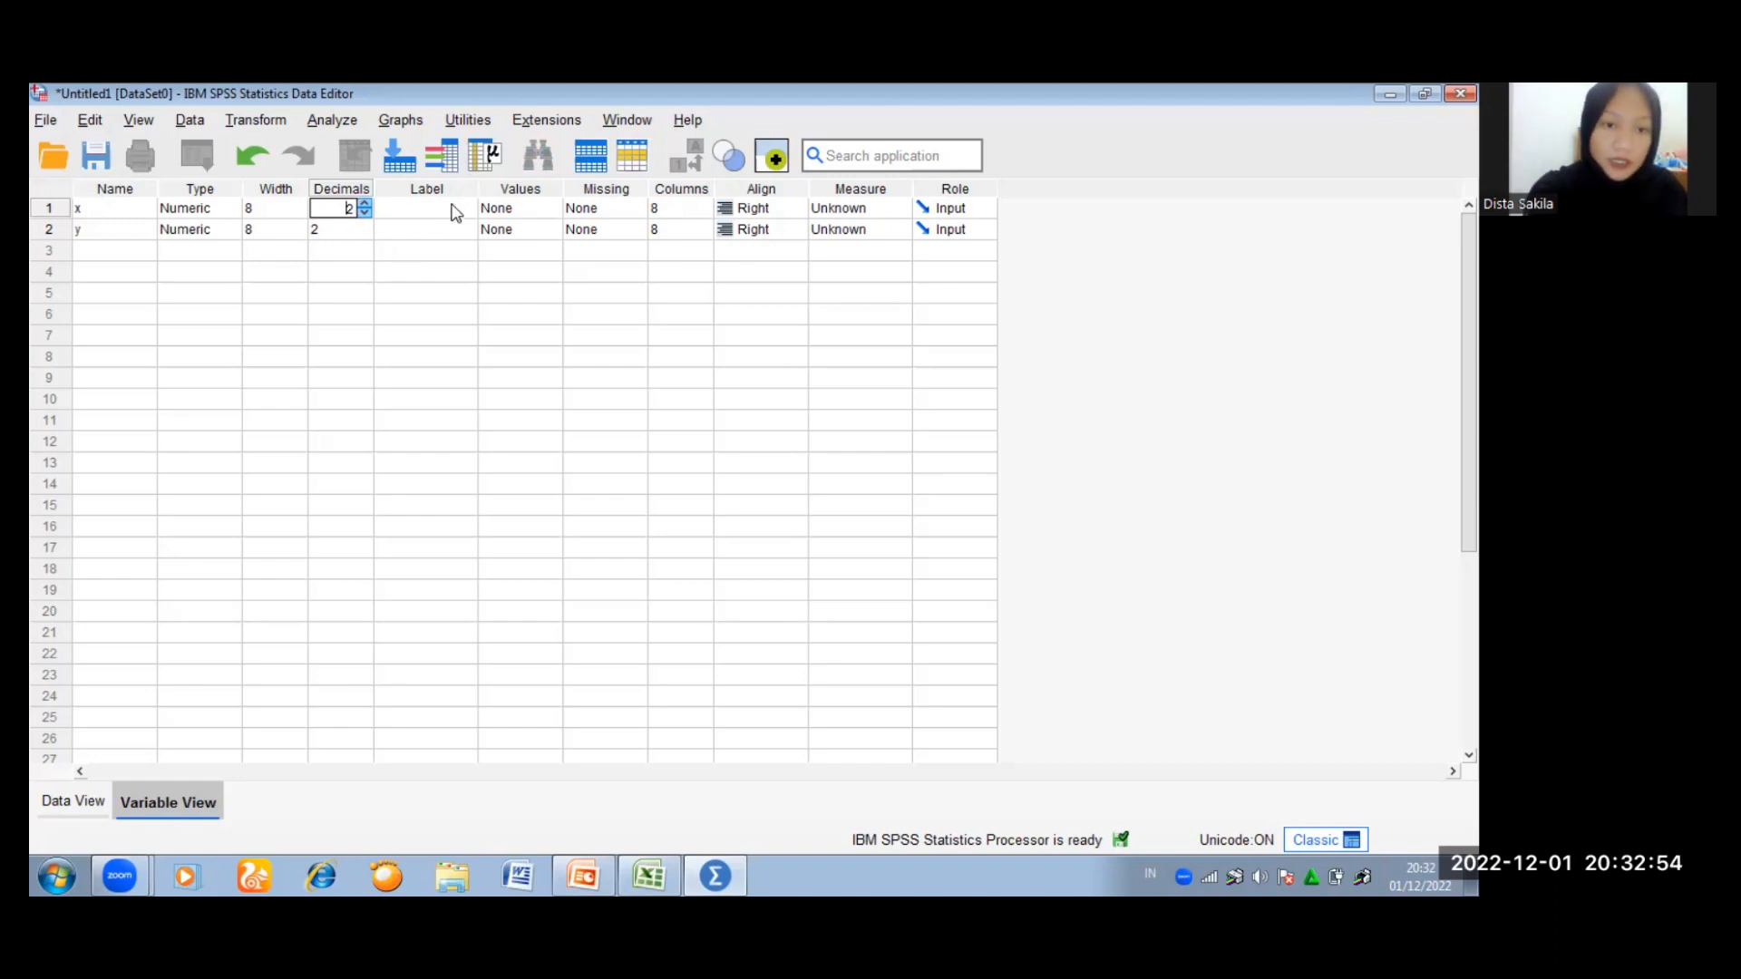
pyautogui.click(455, 210)
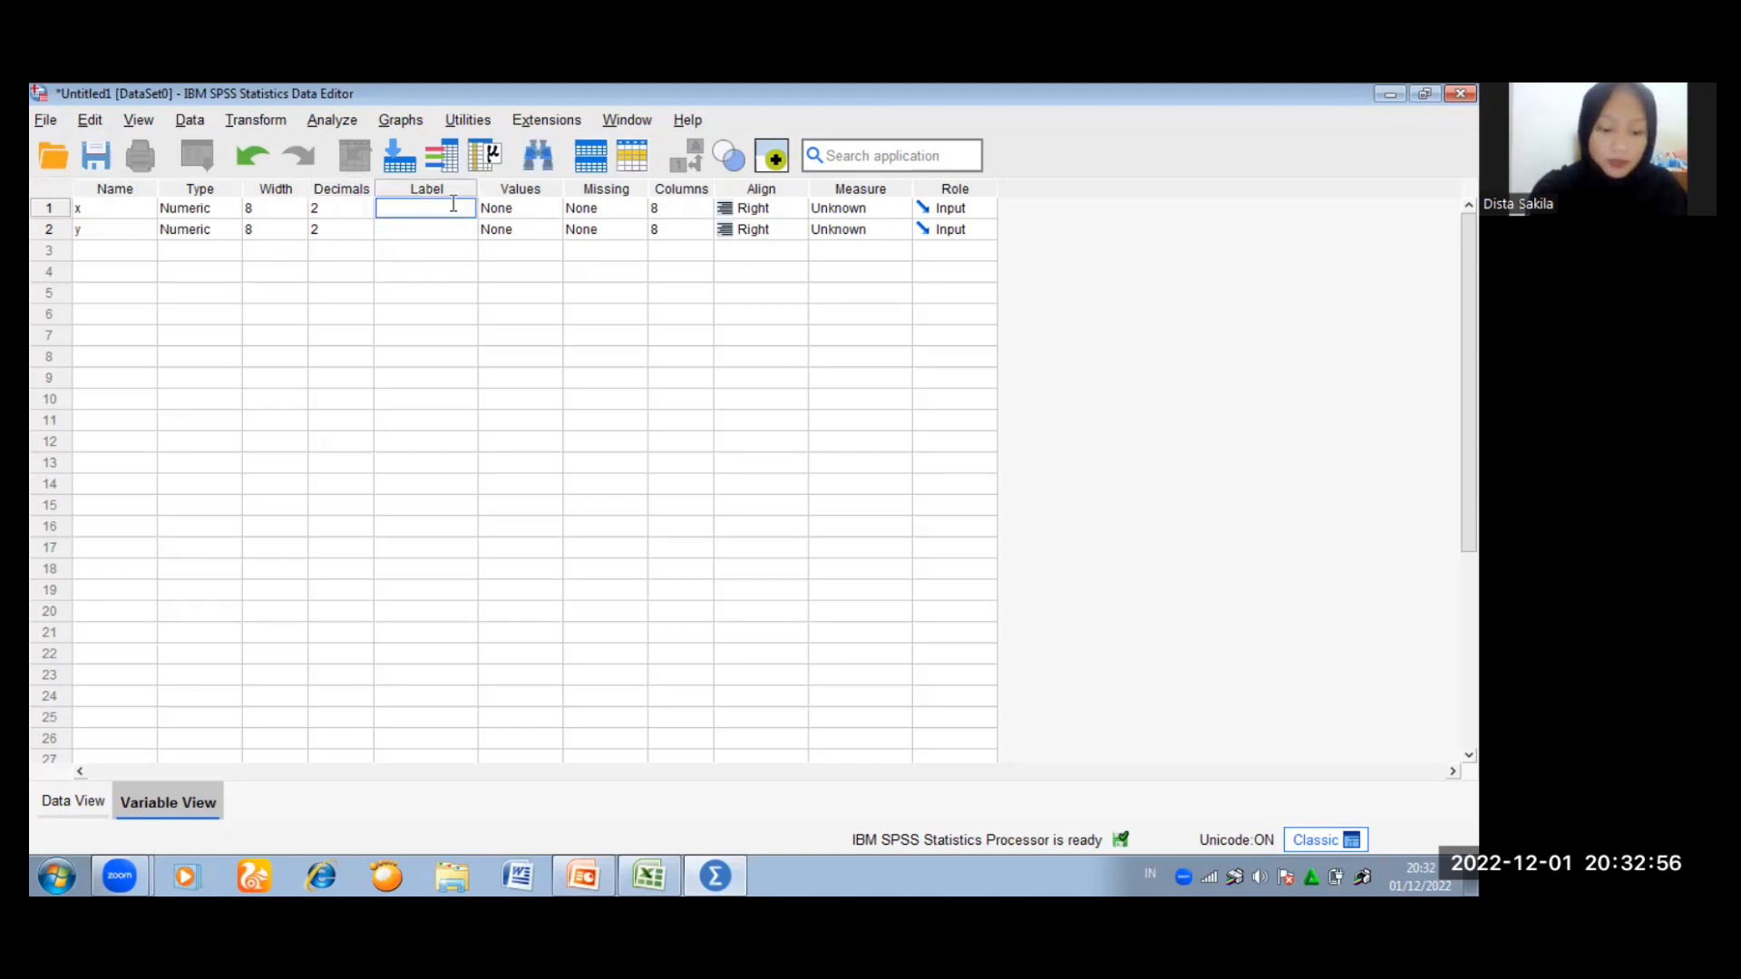
pyautogui.write('Ma')
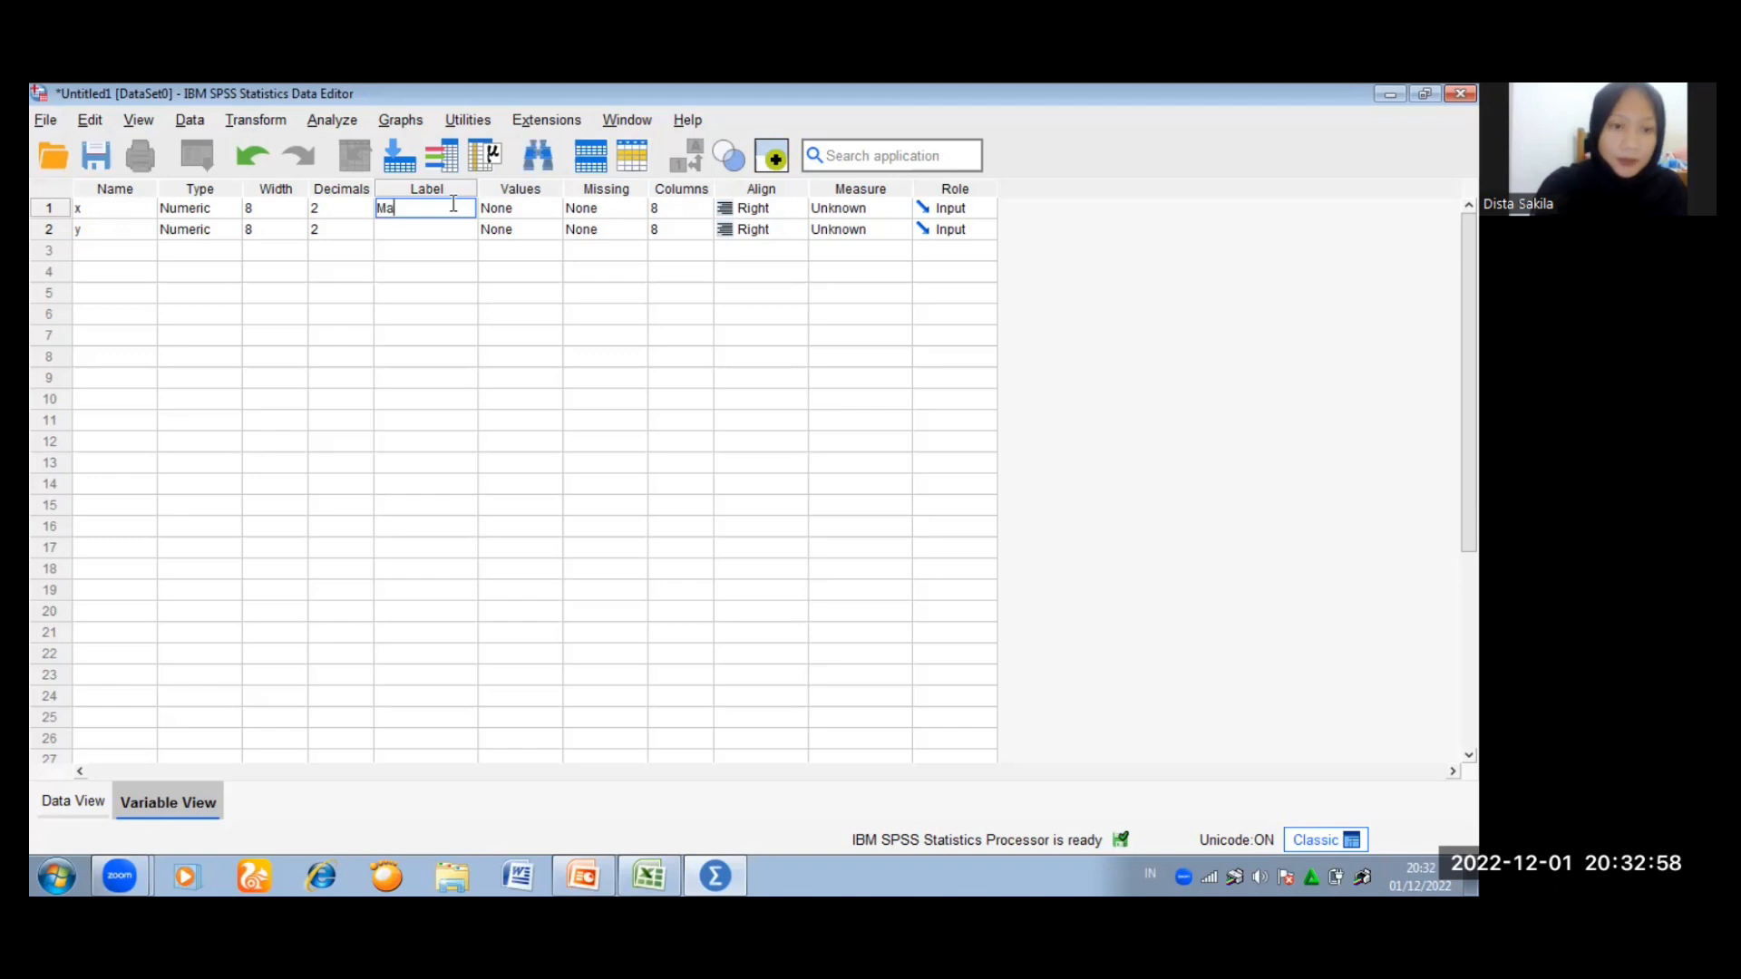
pyautogui.write('tema')
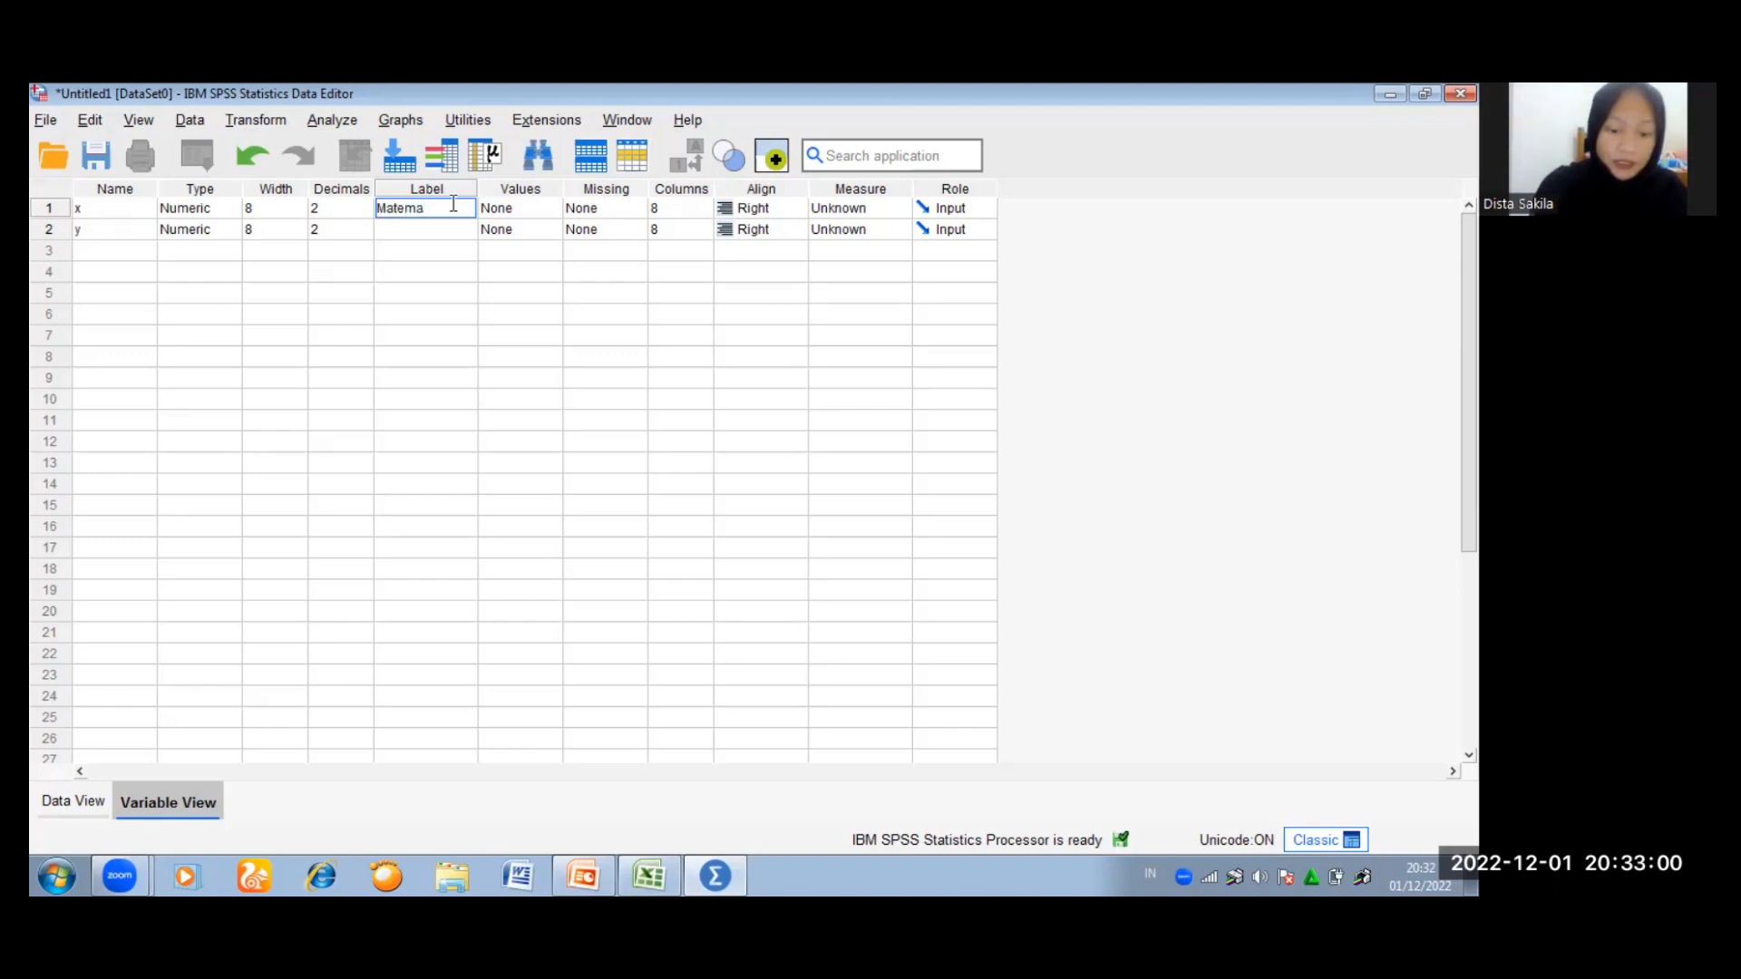
pyautogui.write('tika')
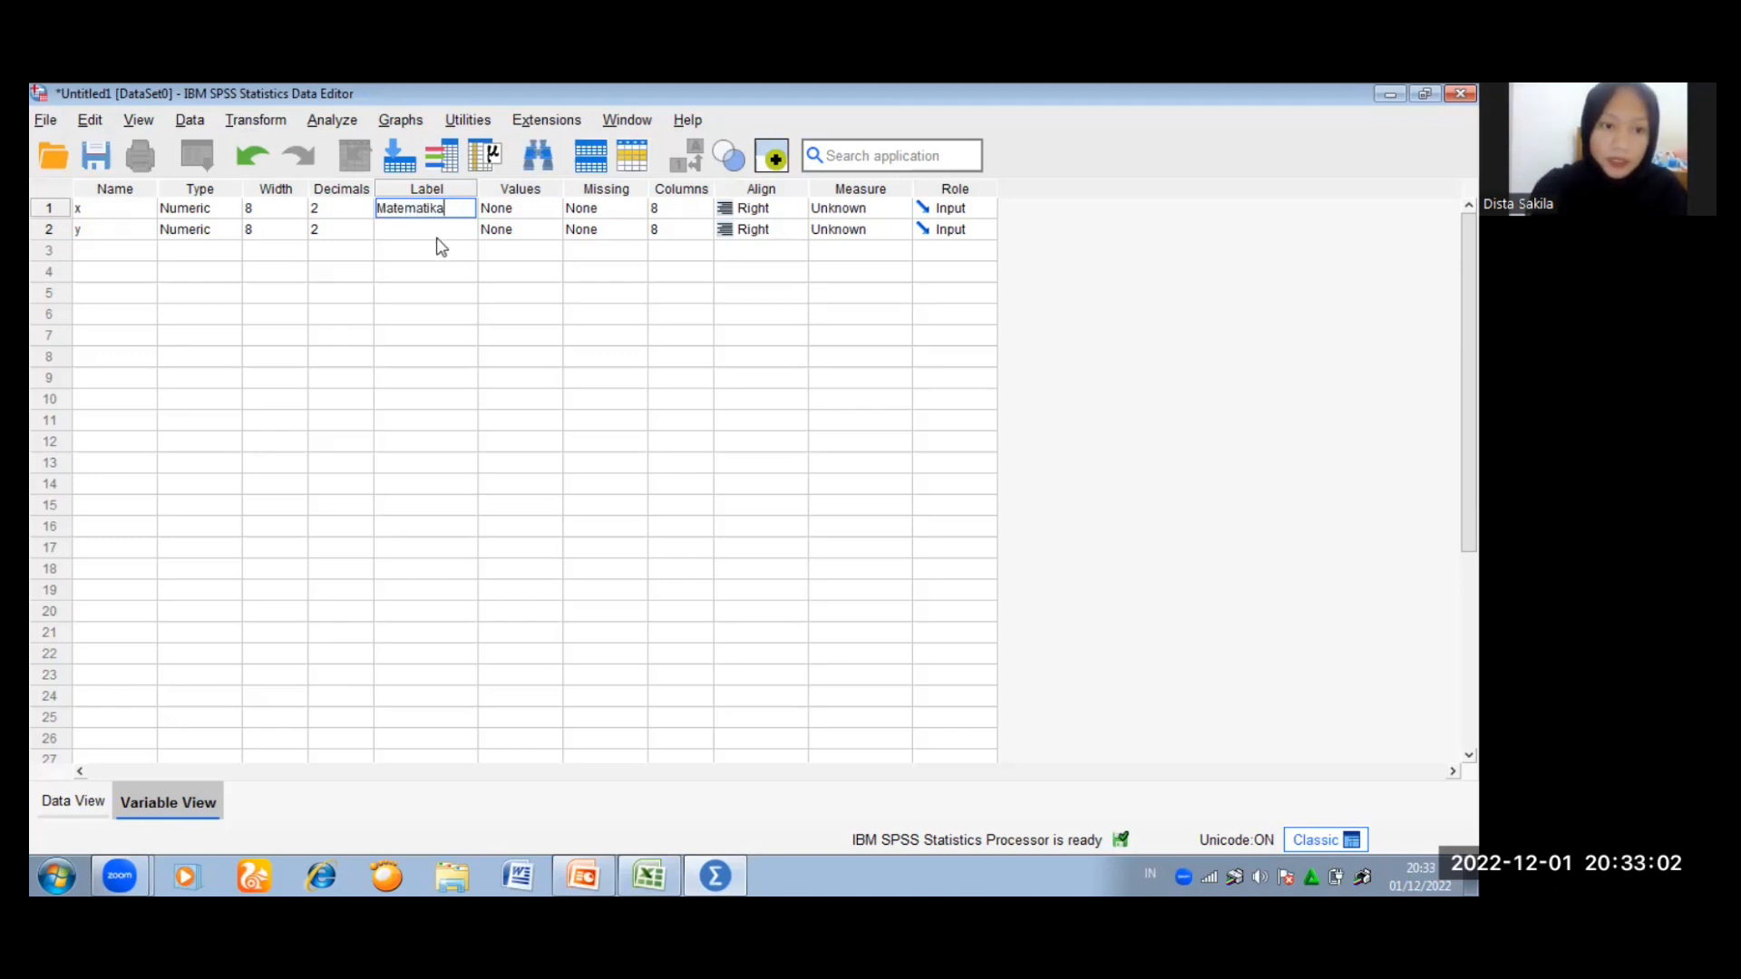
pyautogui.click(441, 228)
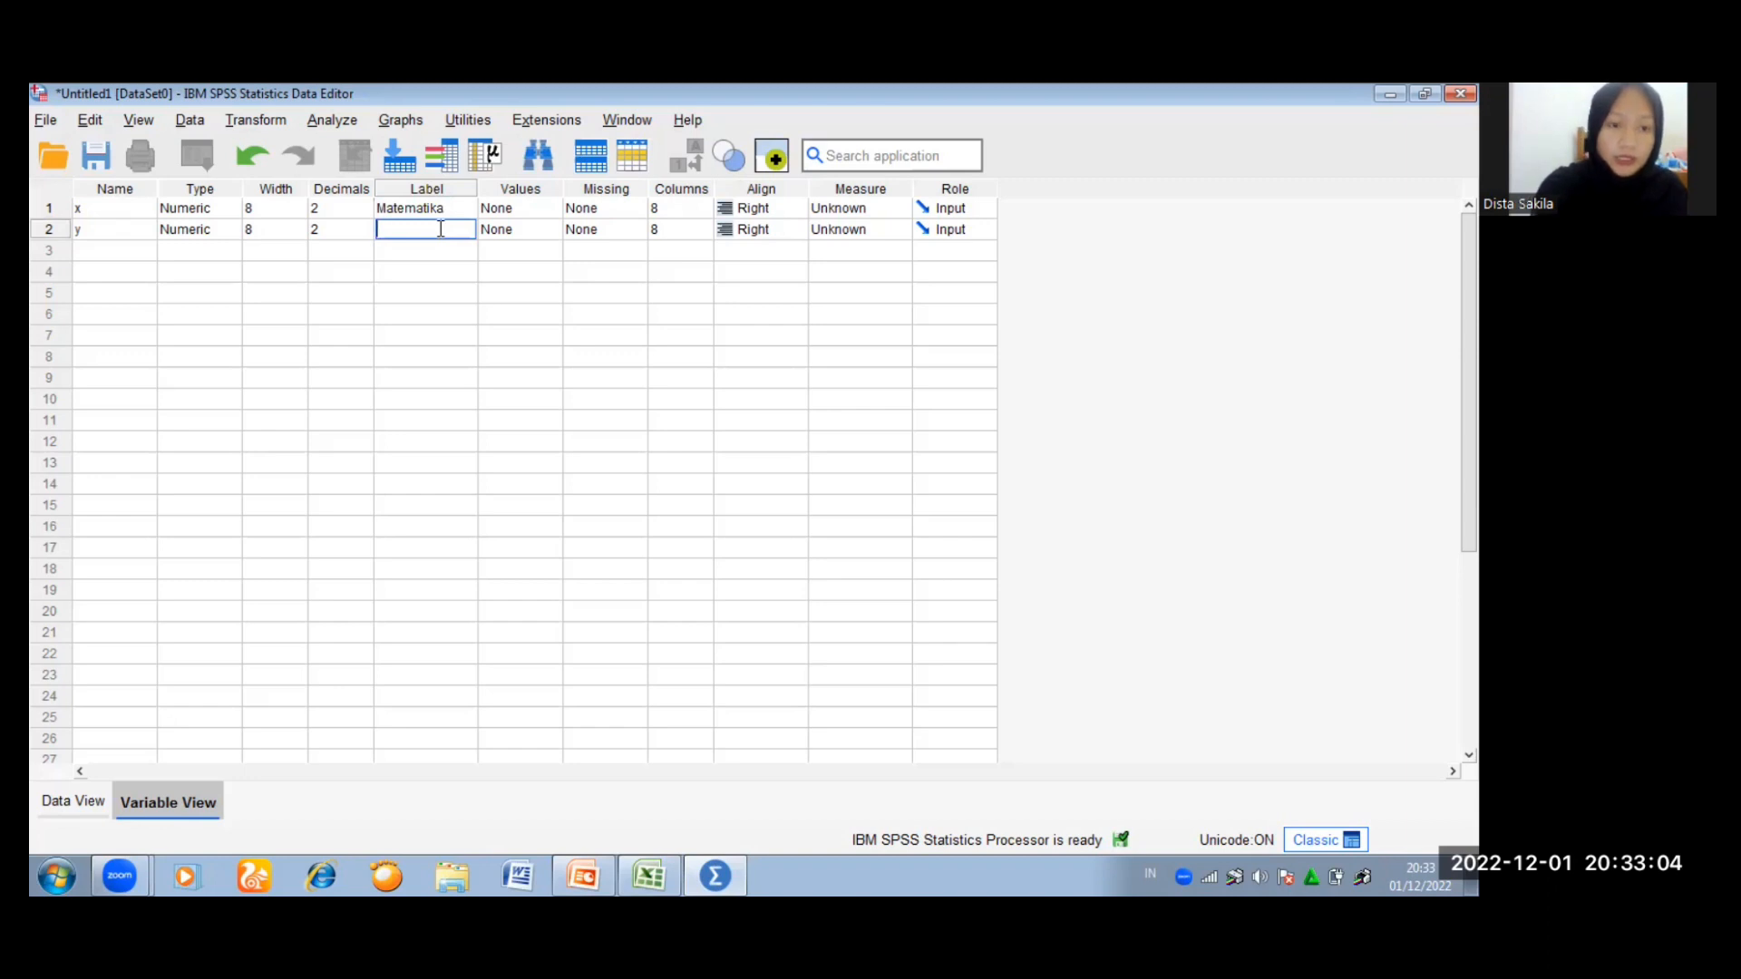
pyautogui.write('F')
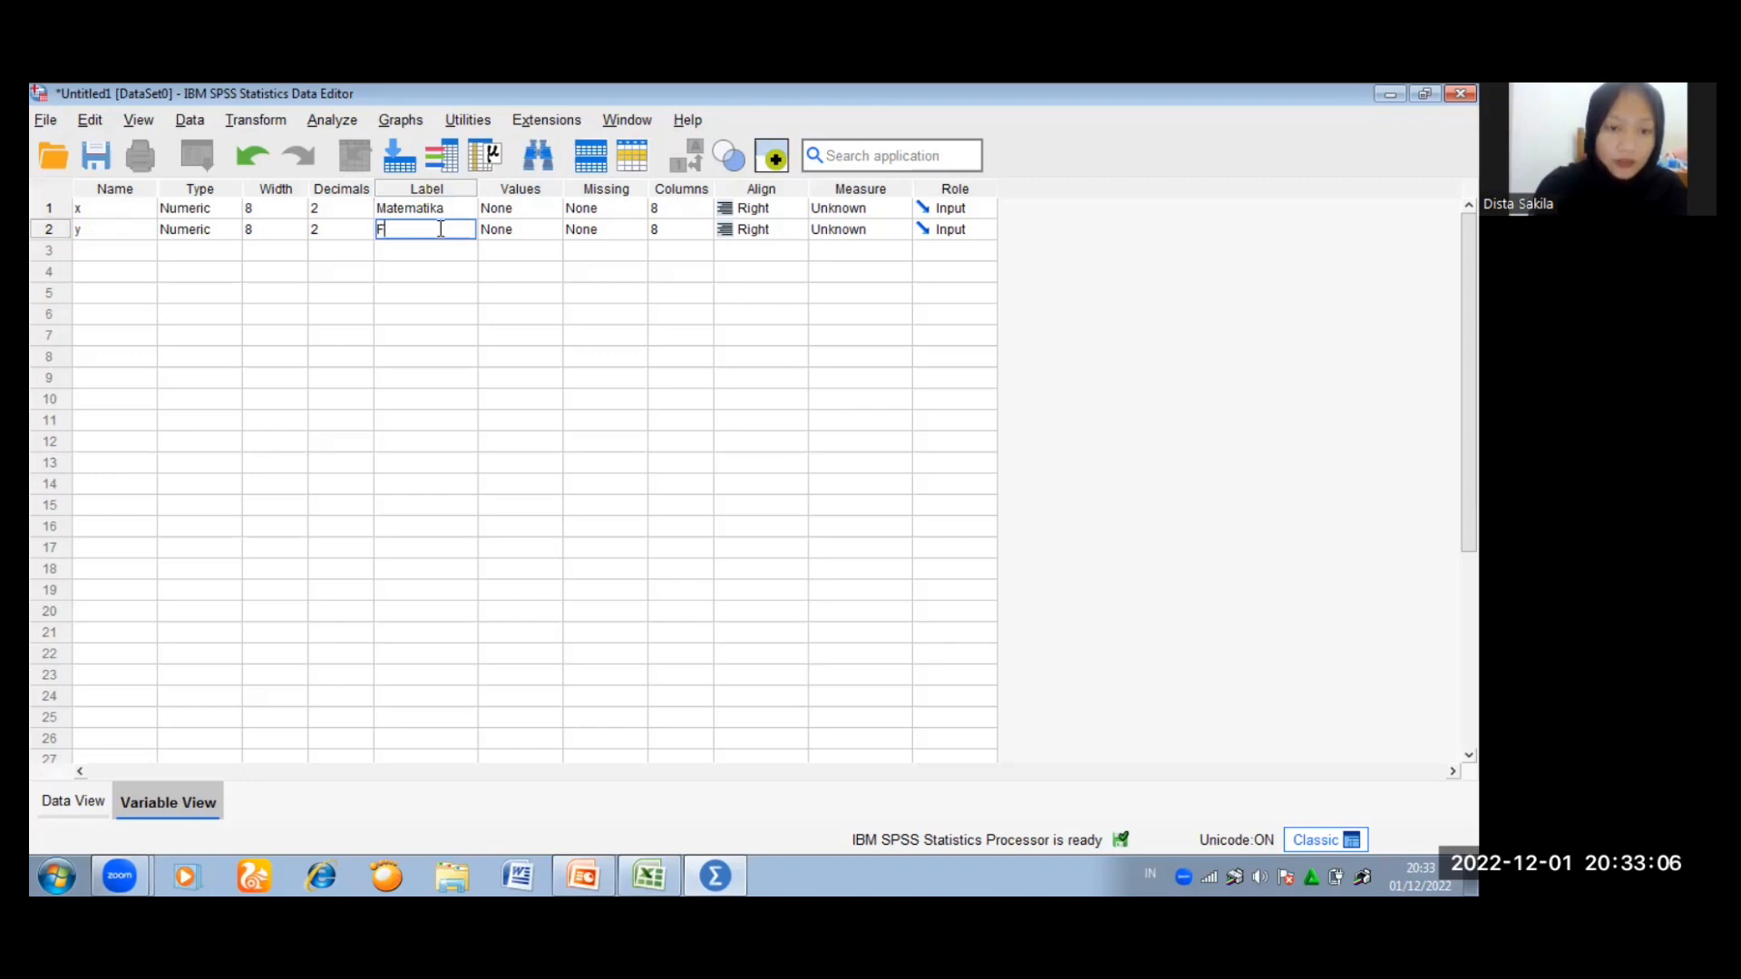
pyautogui.write('isika')
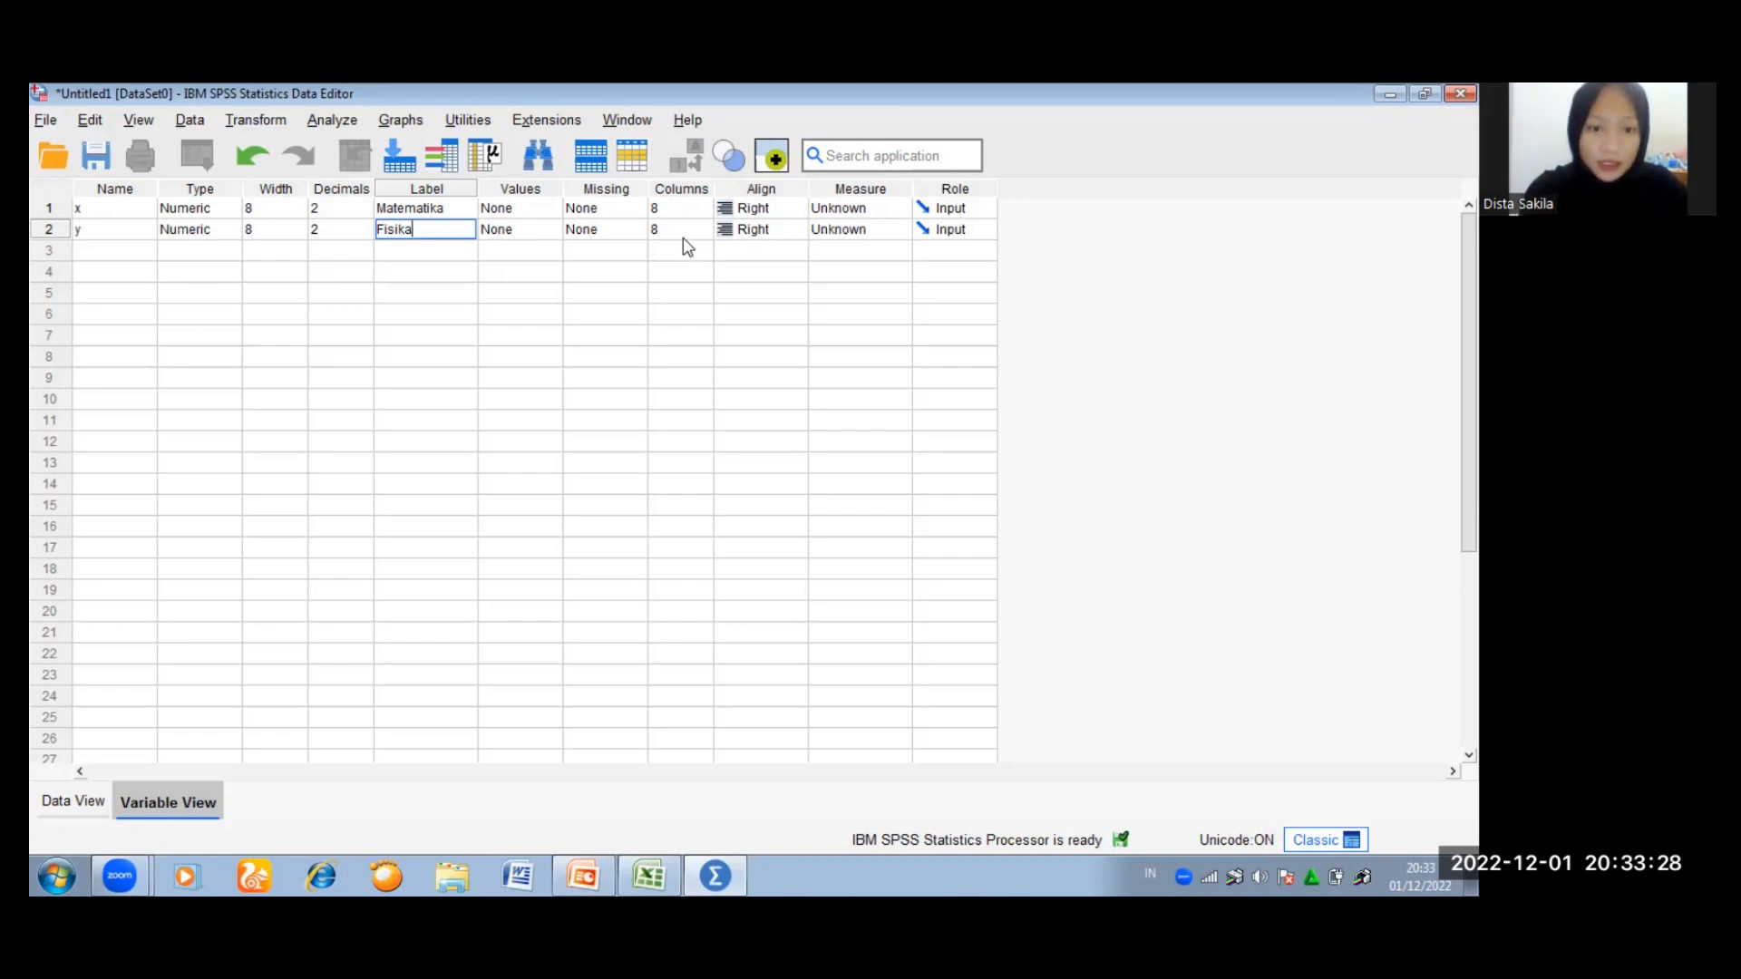
# Step: Switch to the data sheet and select the first case's cell for variable x
pyautogui.click(100, 814)
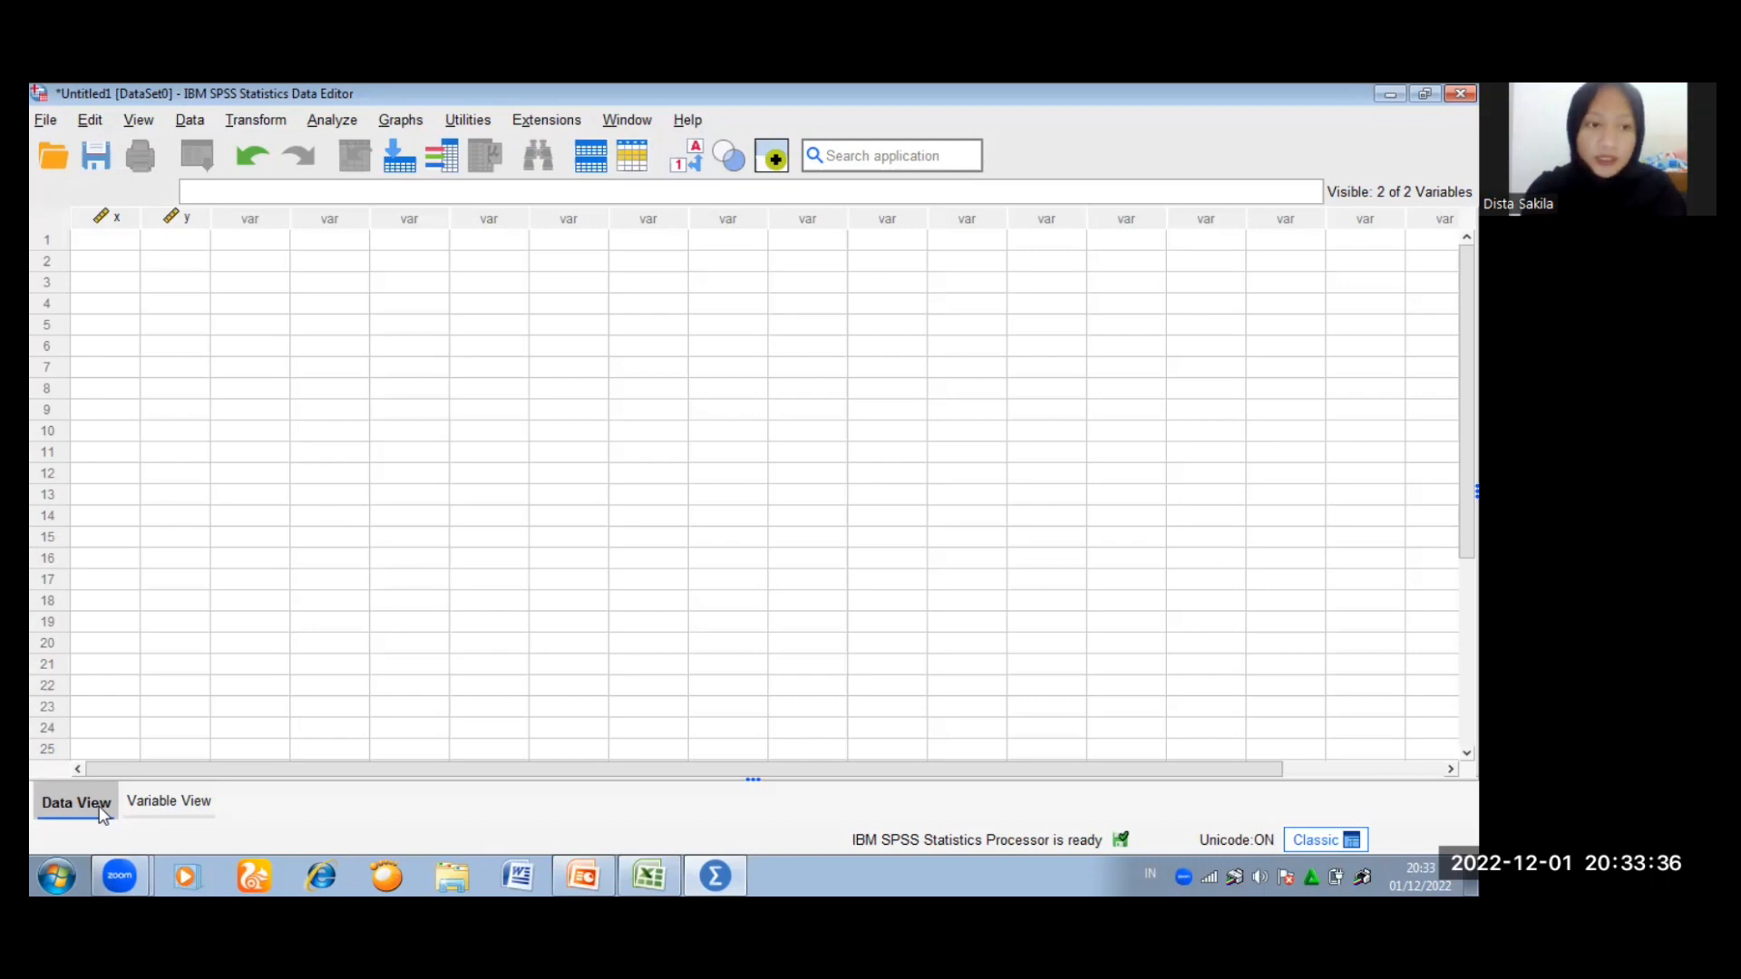
pyautogui.click(122, 243)
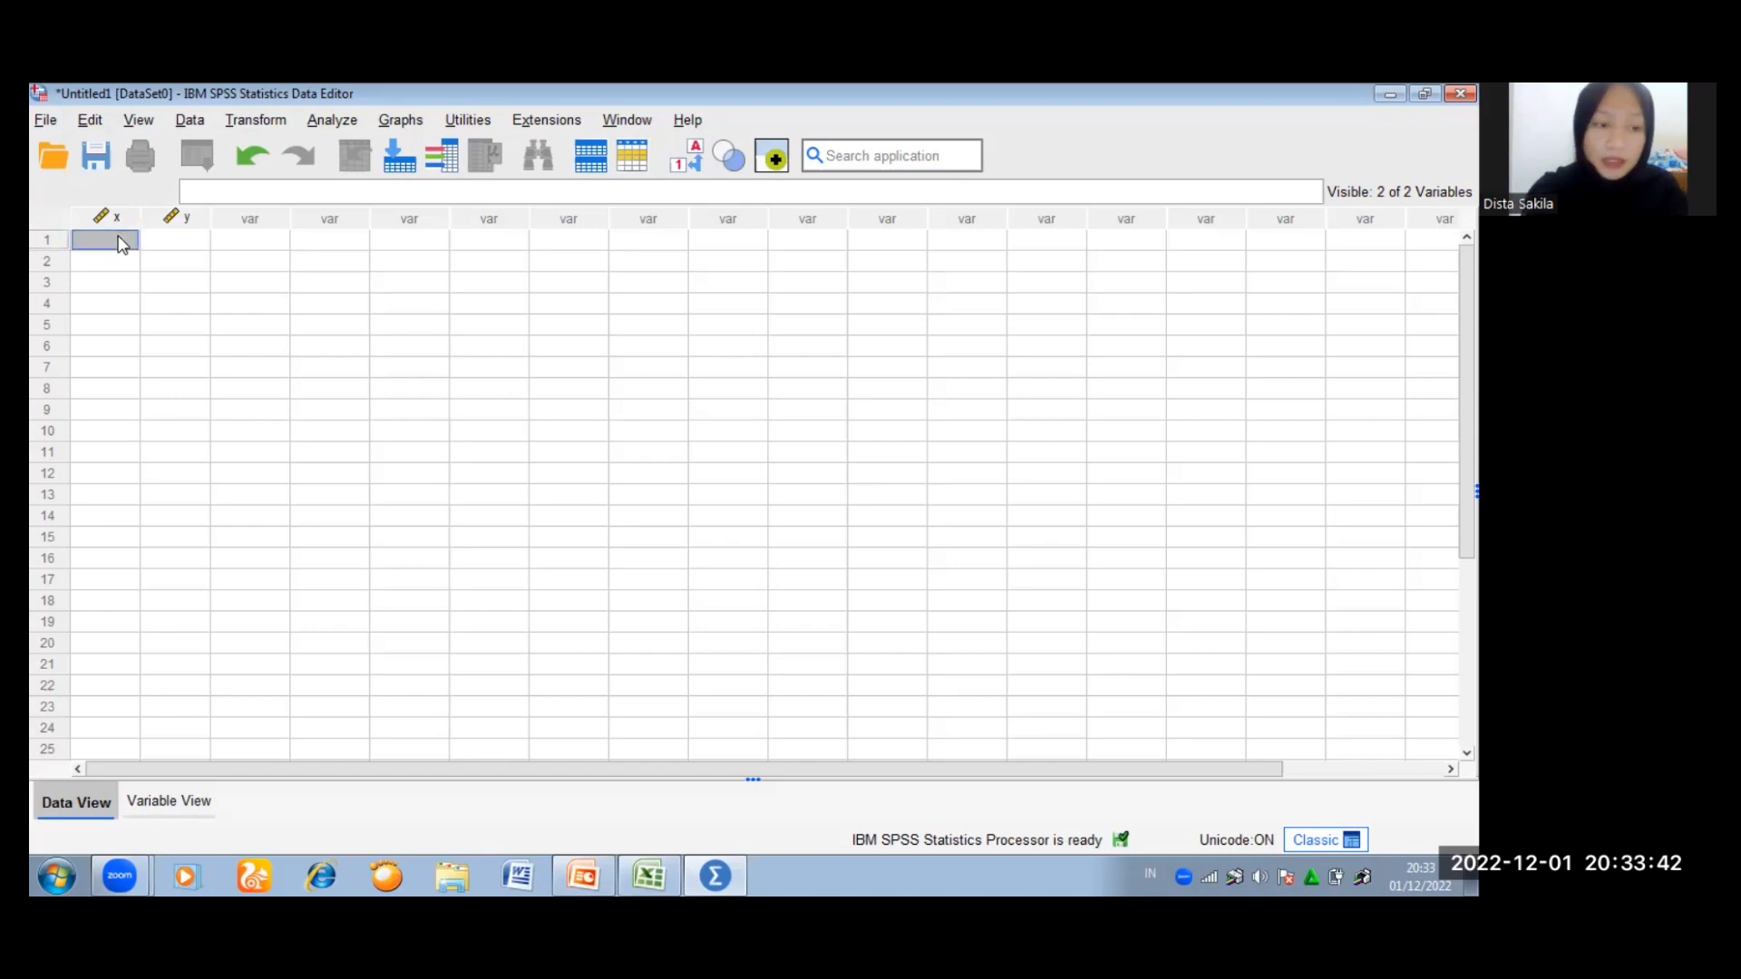
pyautogui.moveTo(180, 225)
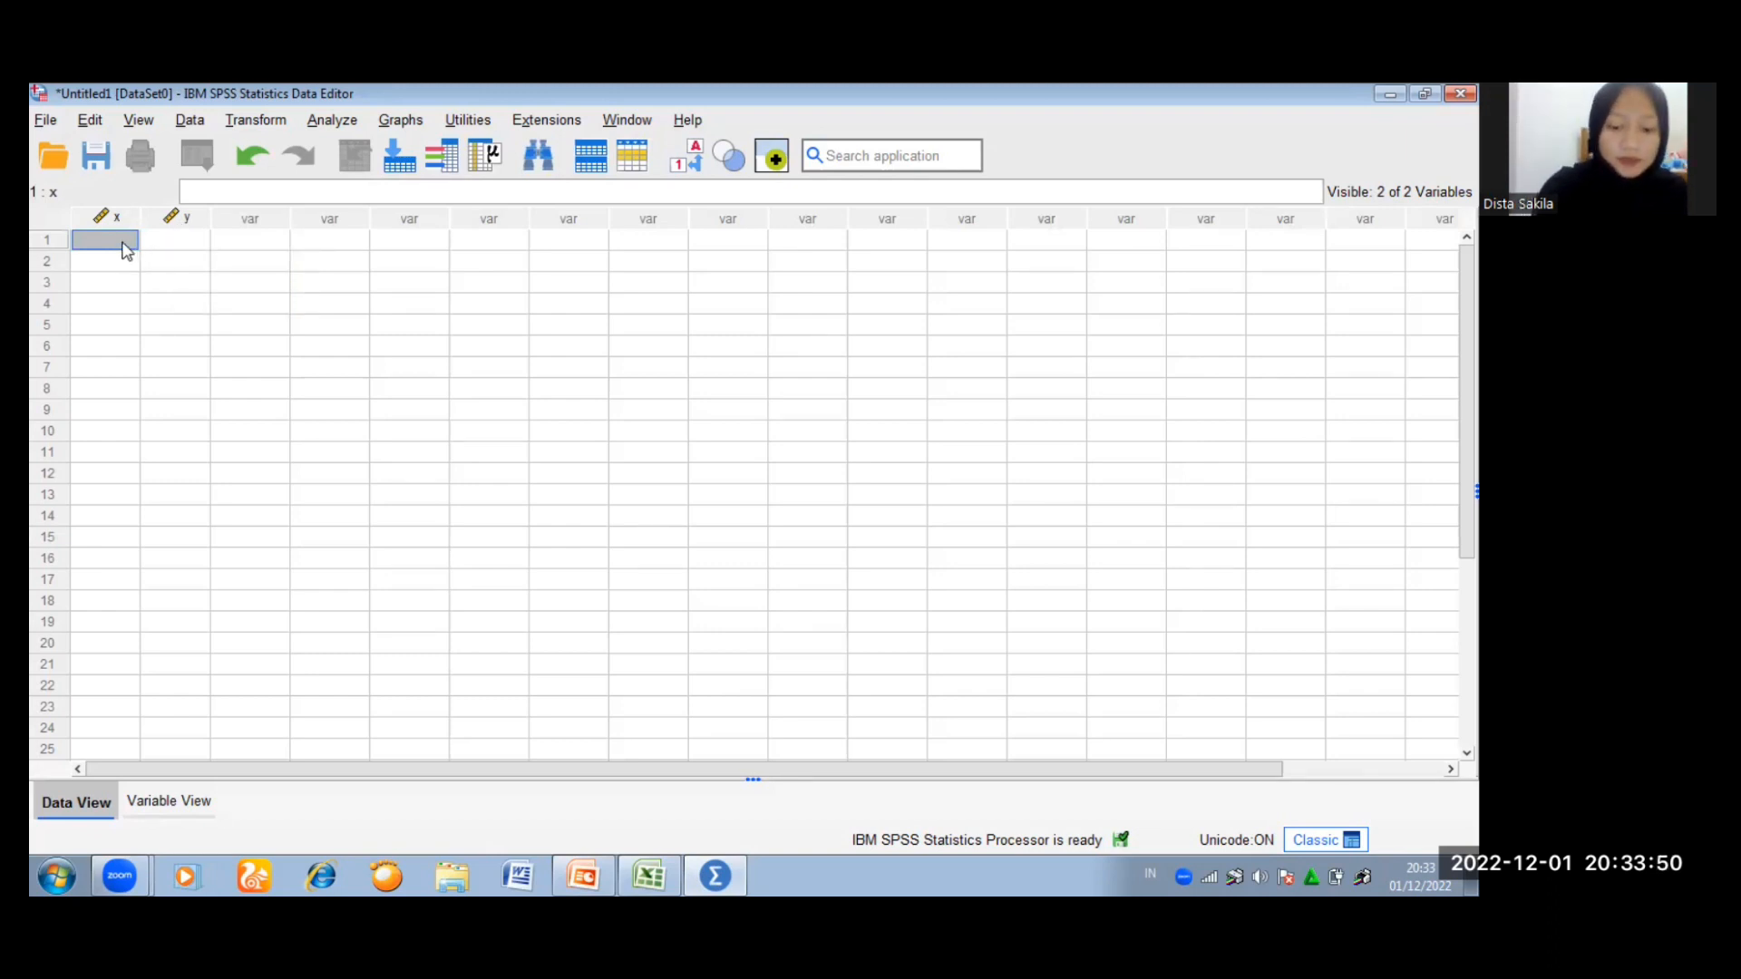
pyautogui.write('60')
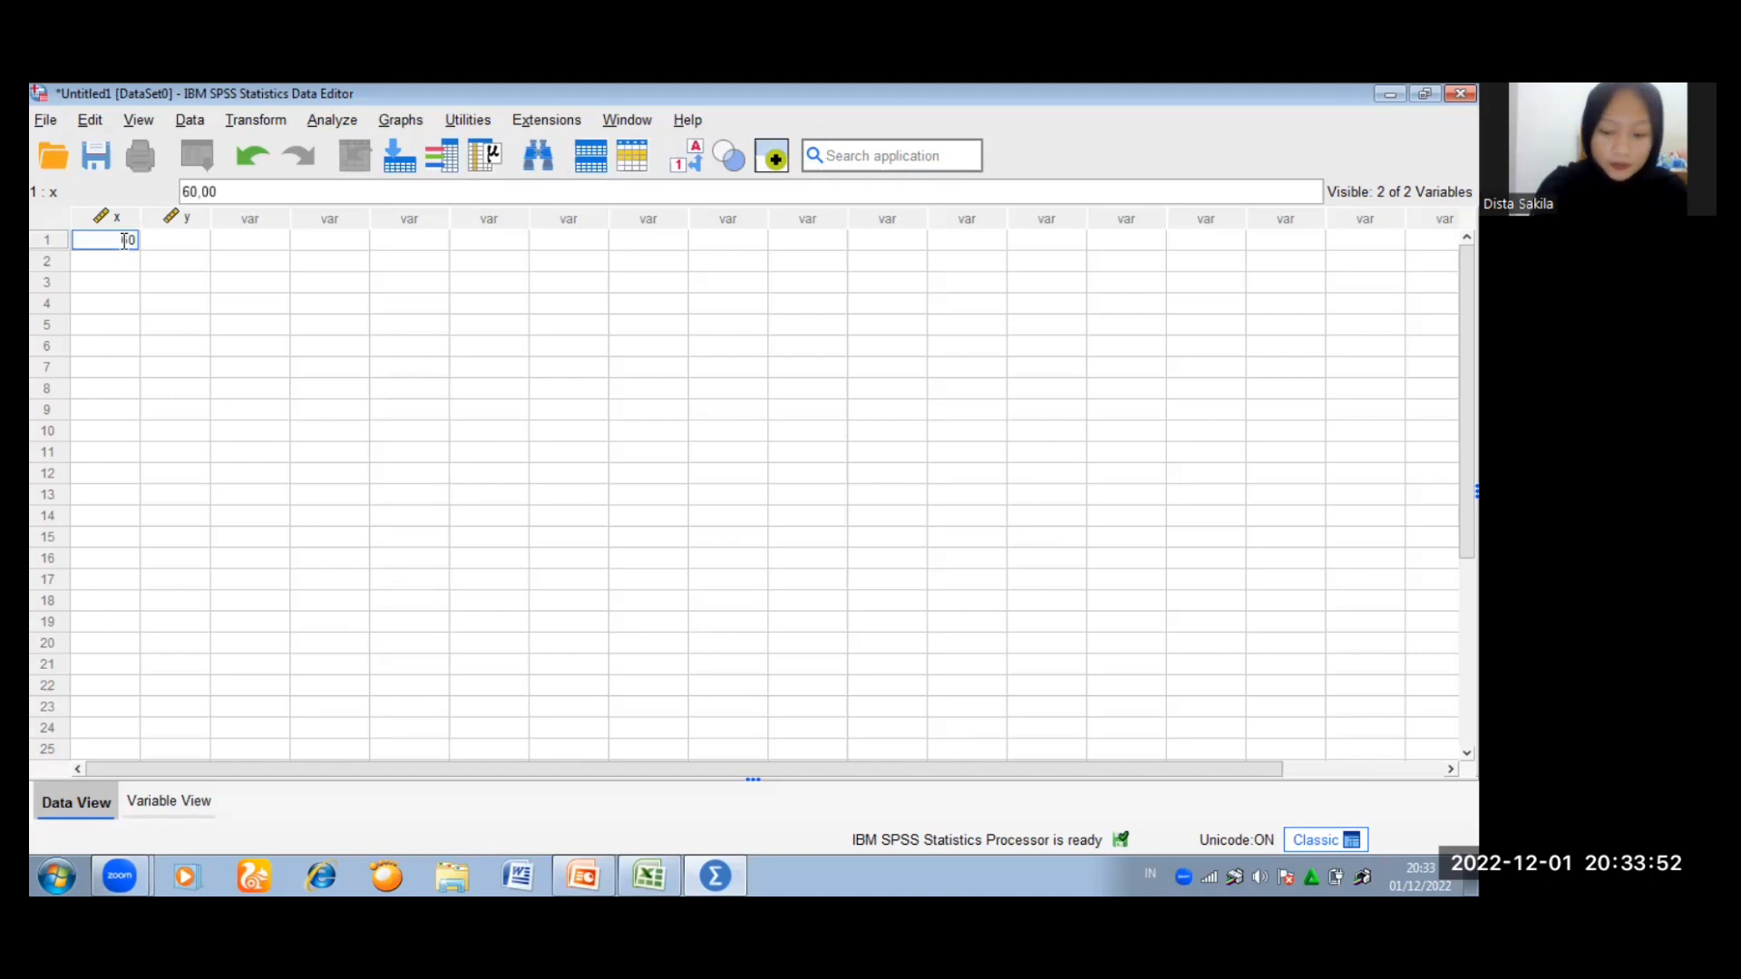
pyautogui.write('00')
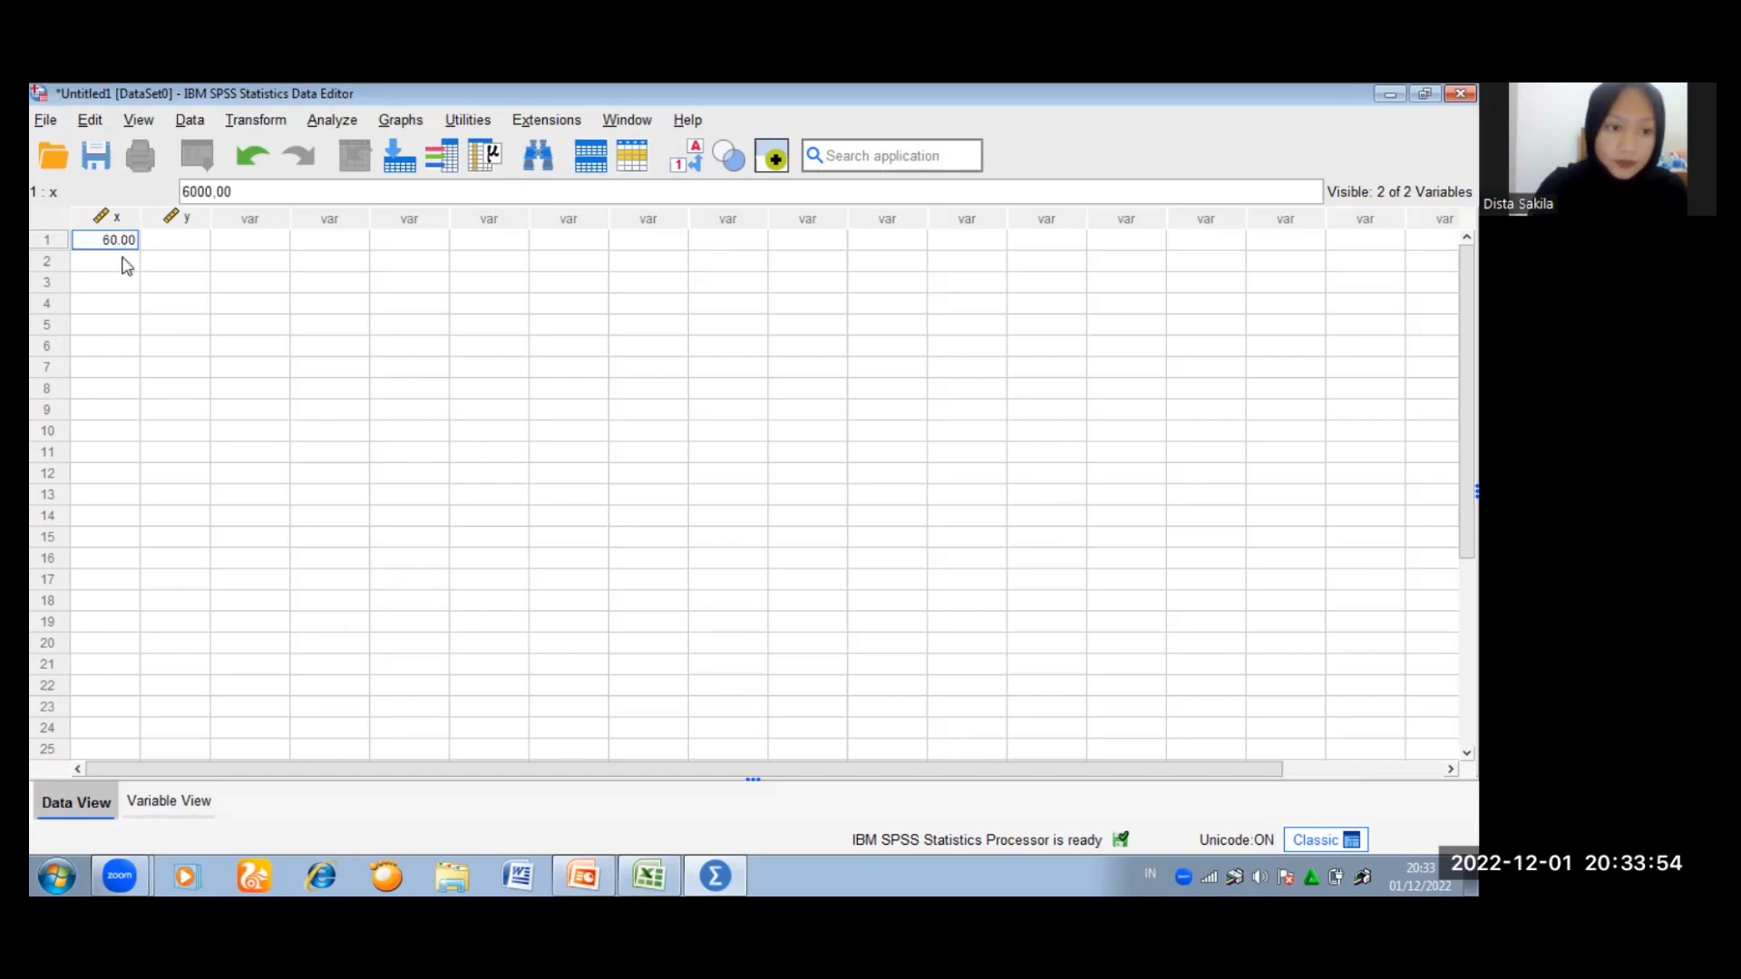
pyautogui.click(127, 265)
pyautogui.write('4')
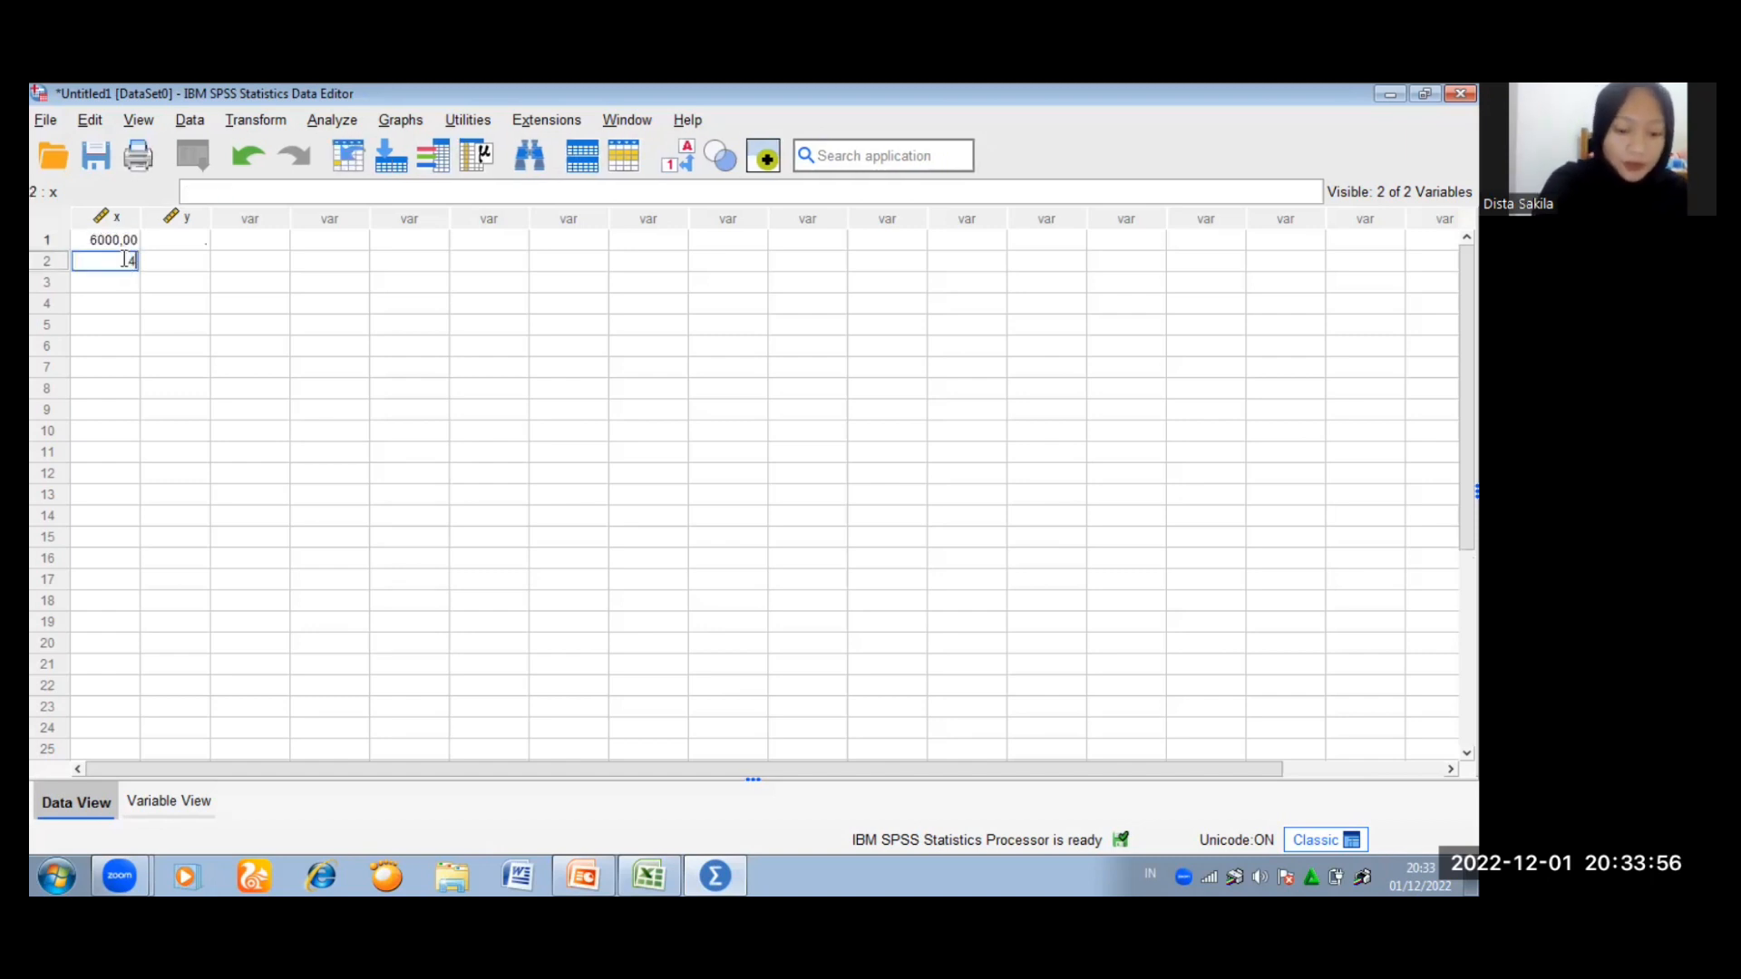
pyautogui.write('500')
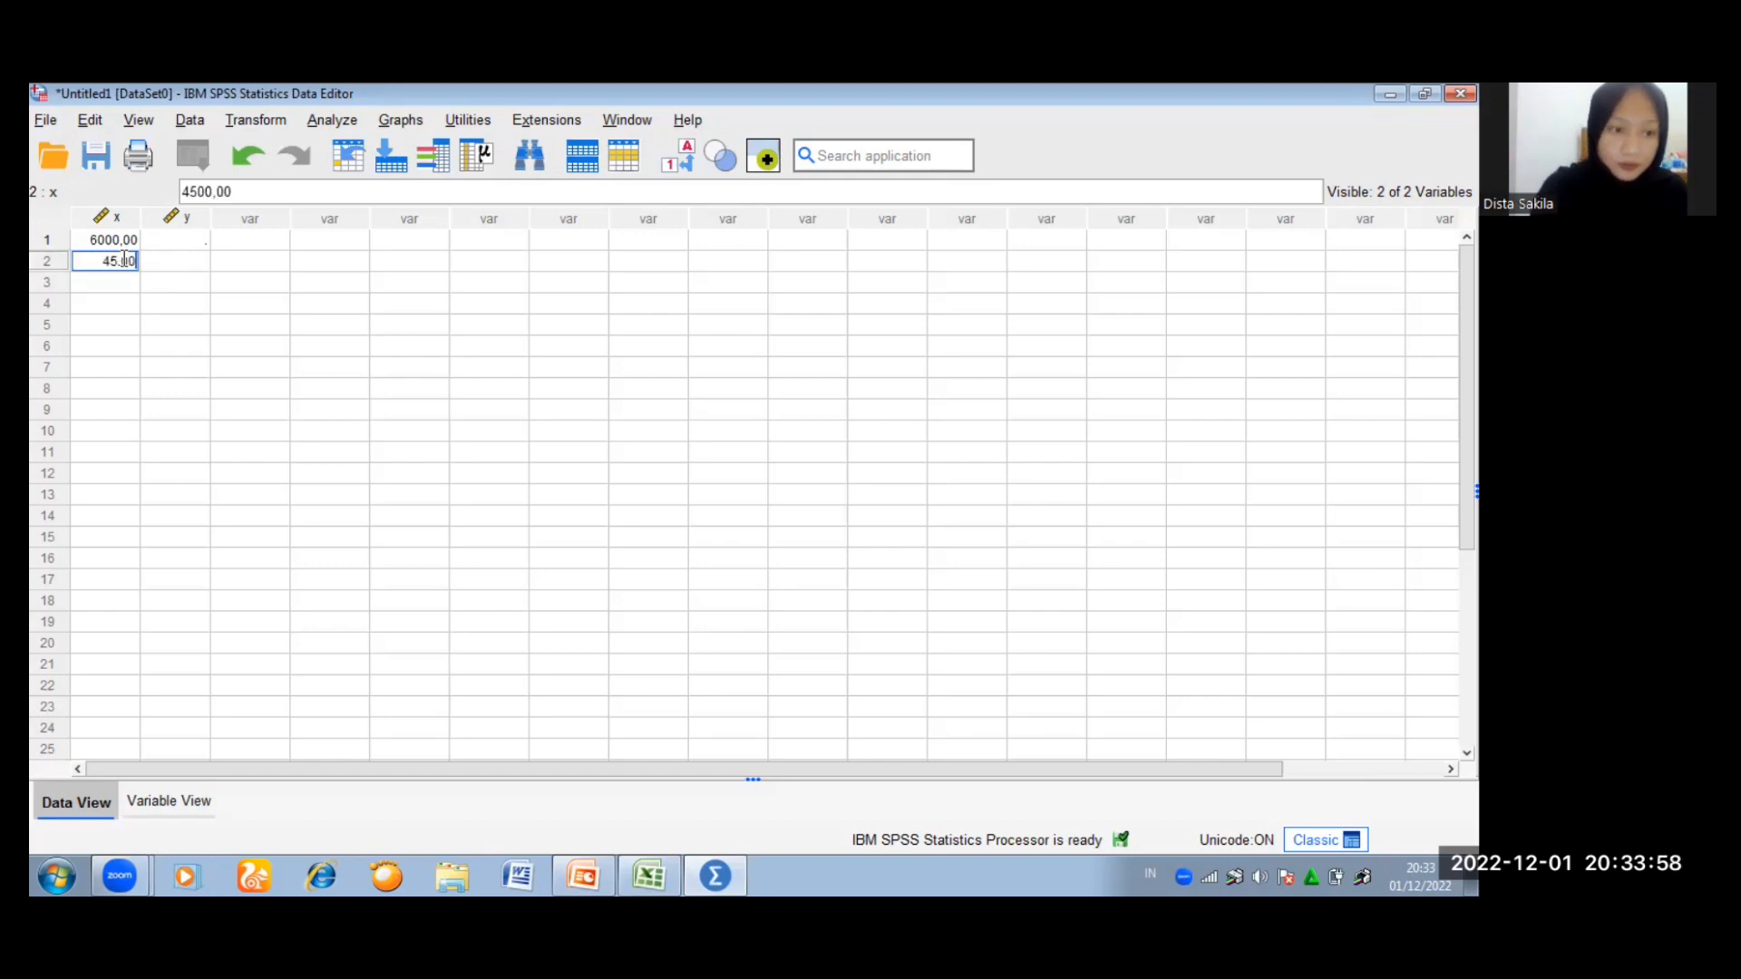
pyautogui.click(117, 243)
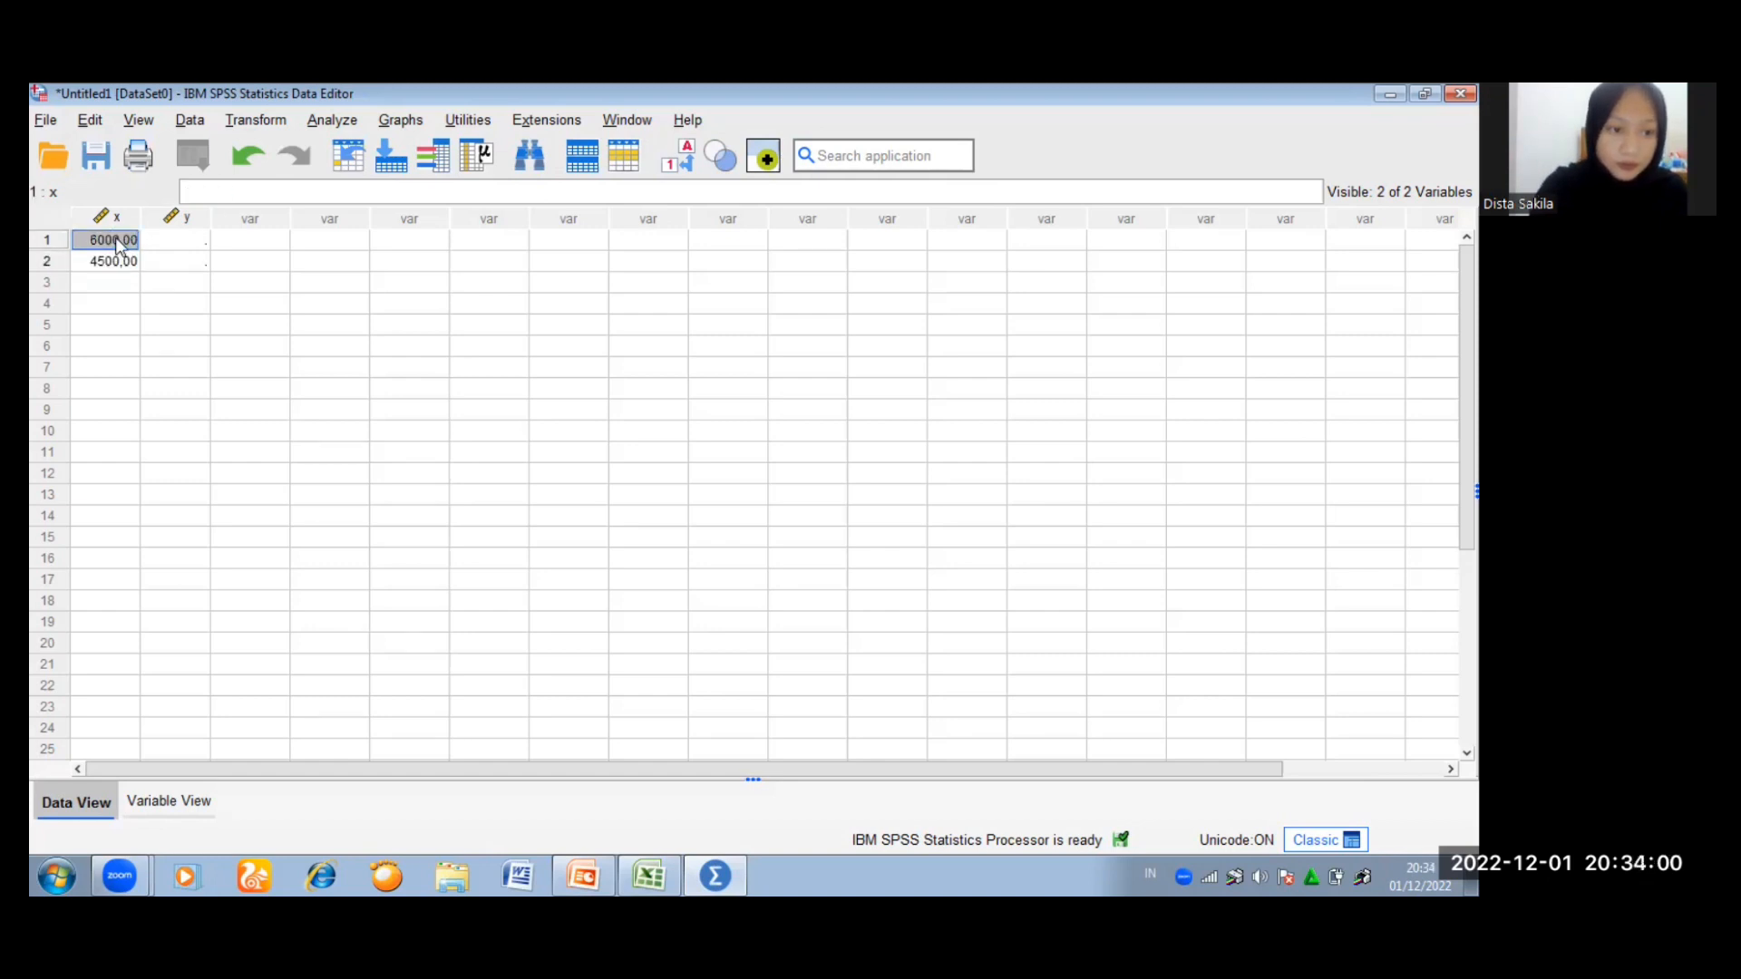
pyautogui.click(119, 266)
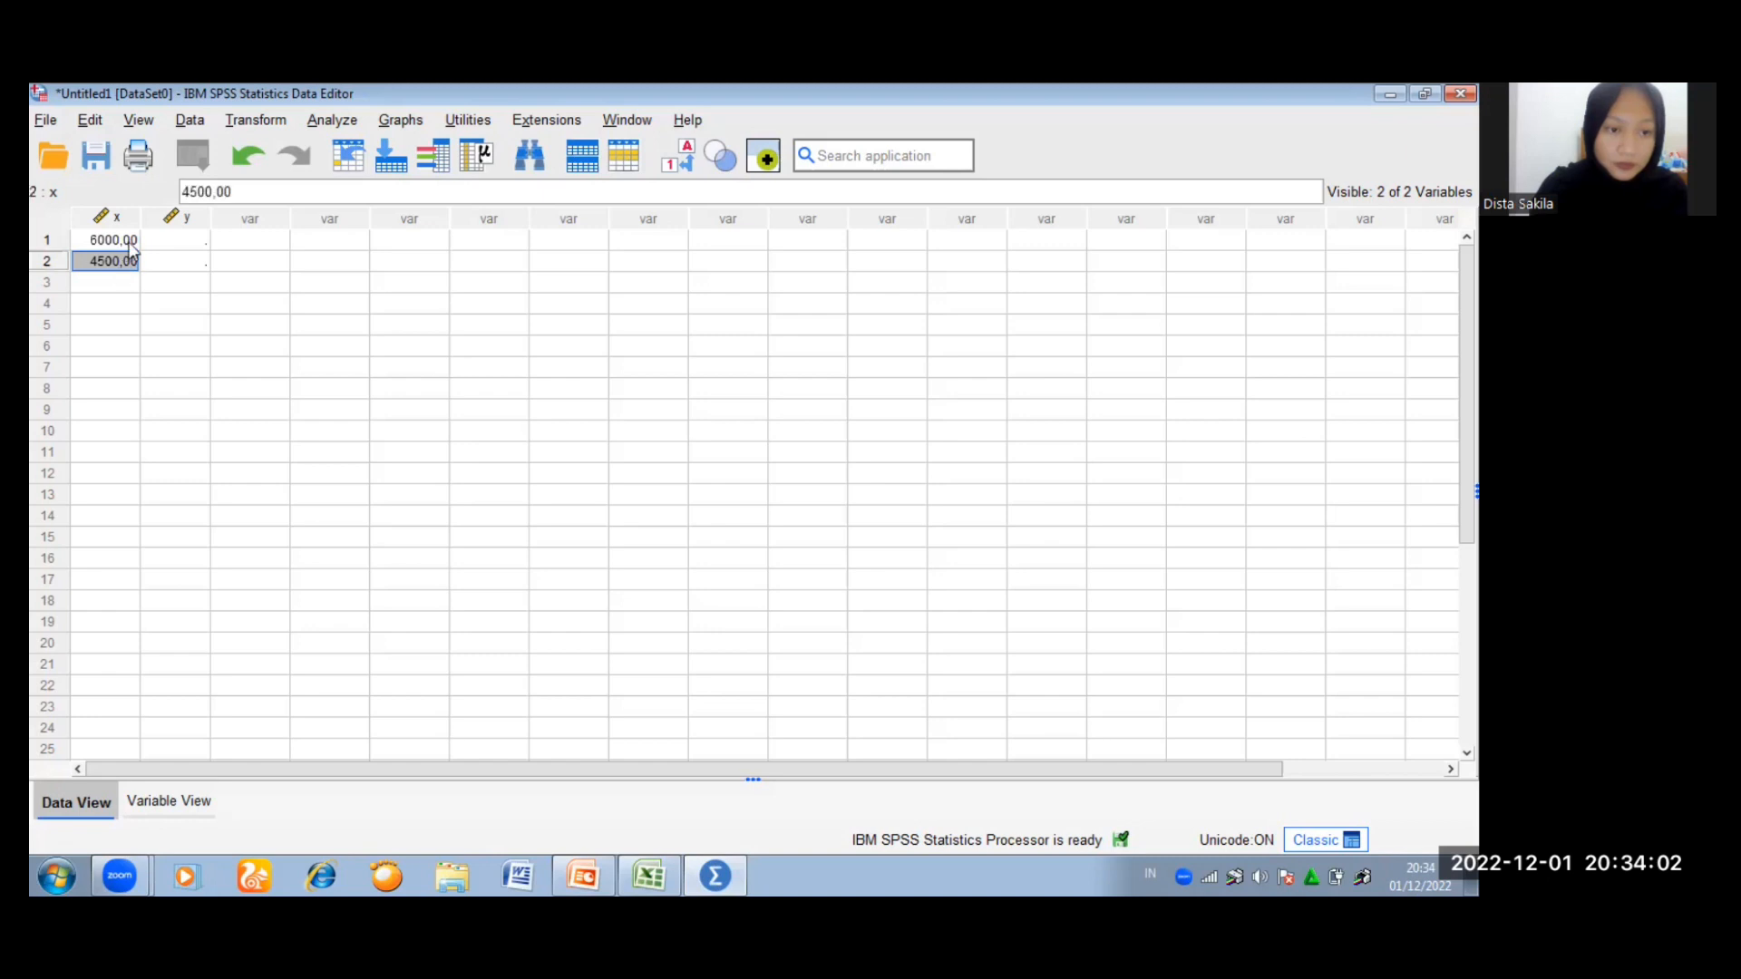
pyautogui.click(130, 243)
pyautogui.press('Delete')
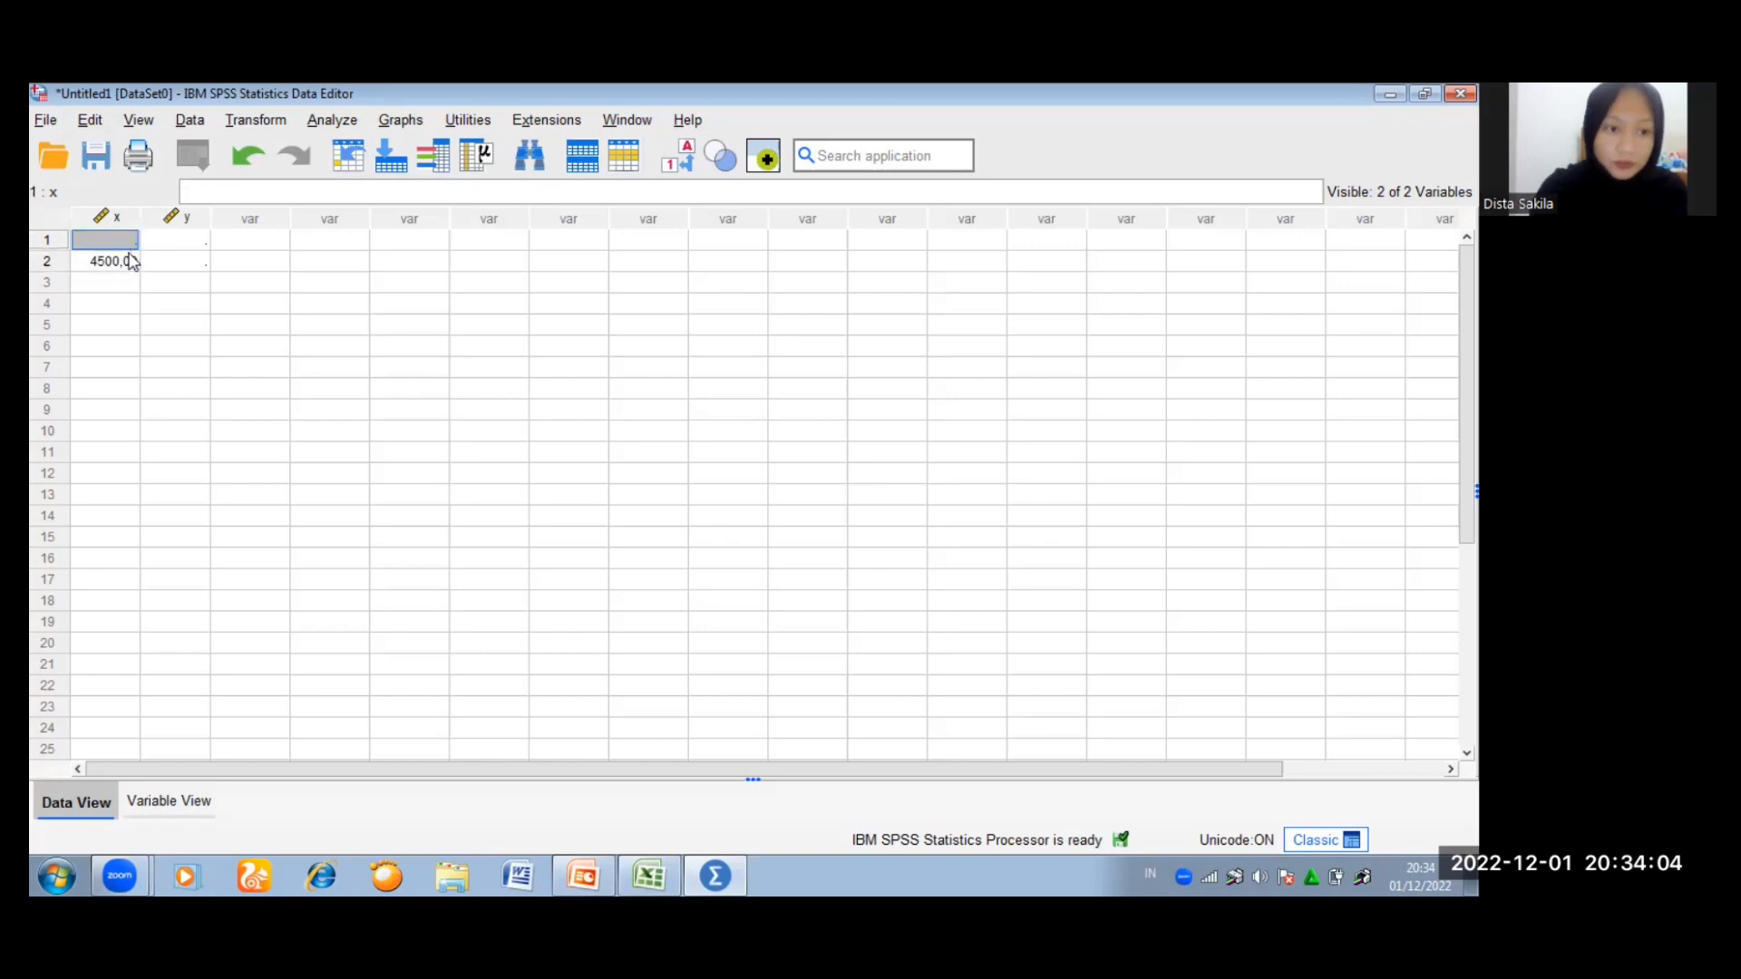
pyautogui.click(131, 262)
pyautogui.press('Delete')
pyautogui.click(130, 243)
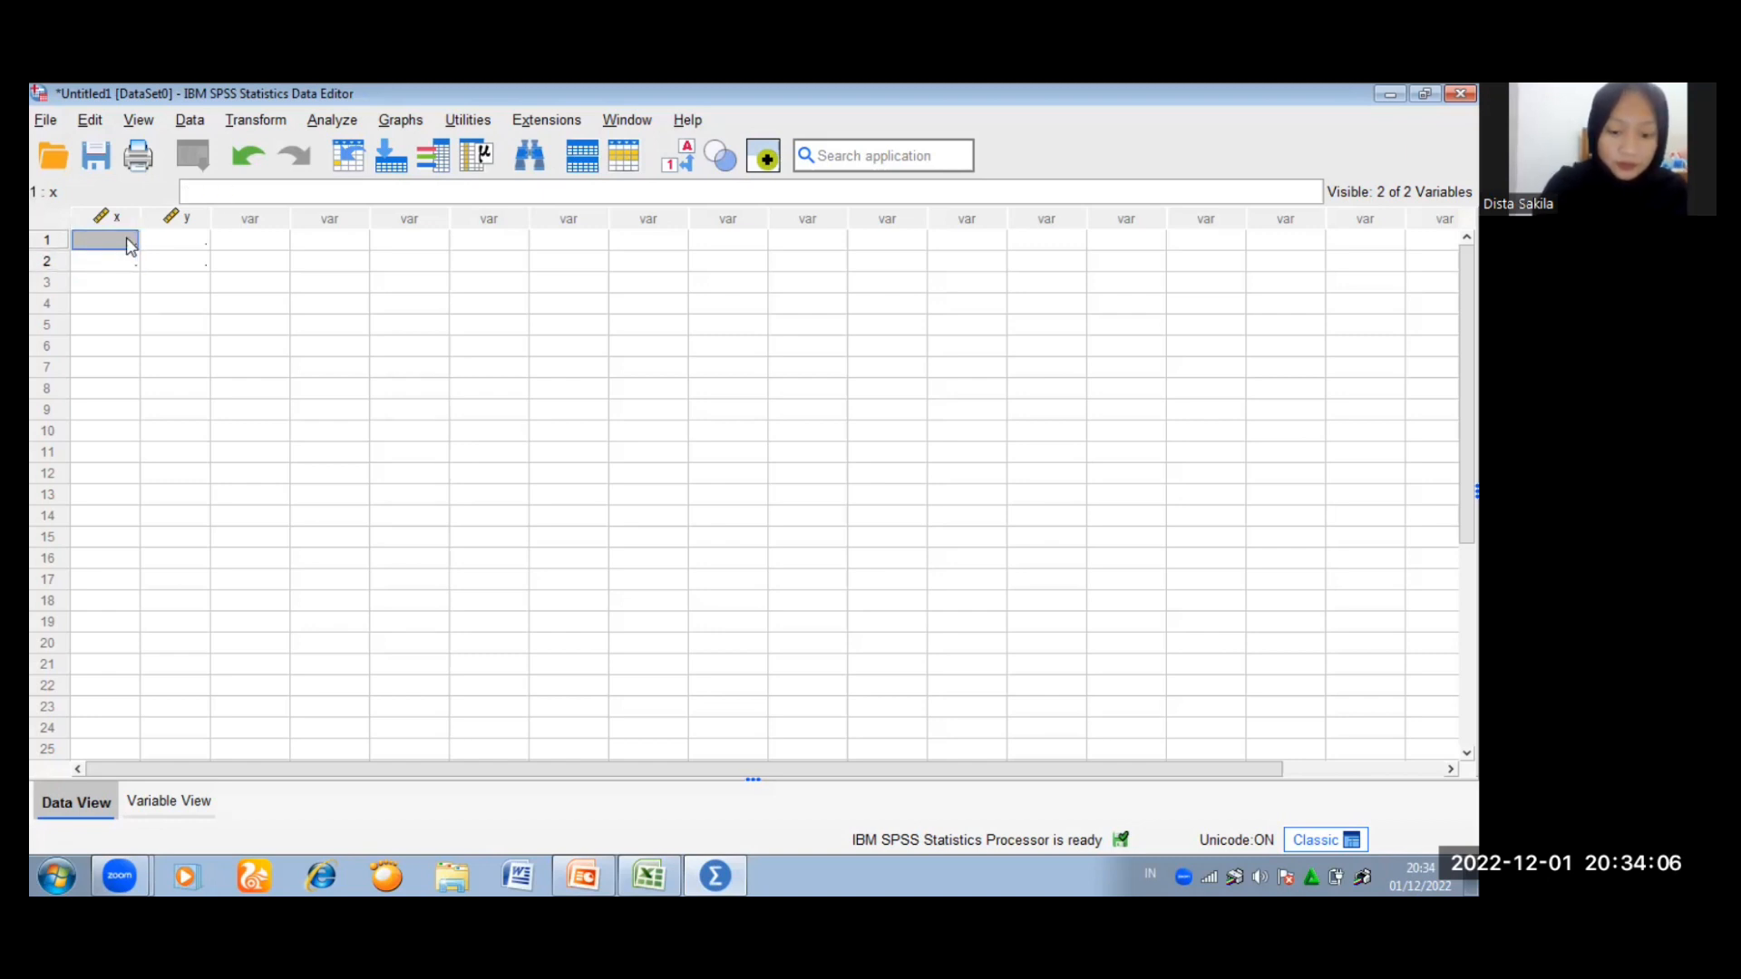
pyautogui.write('60')
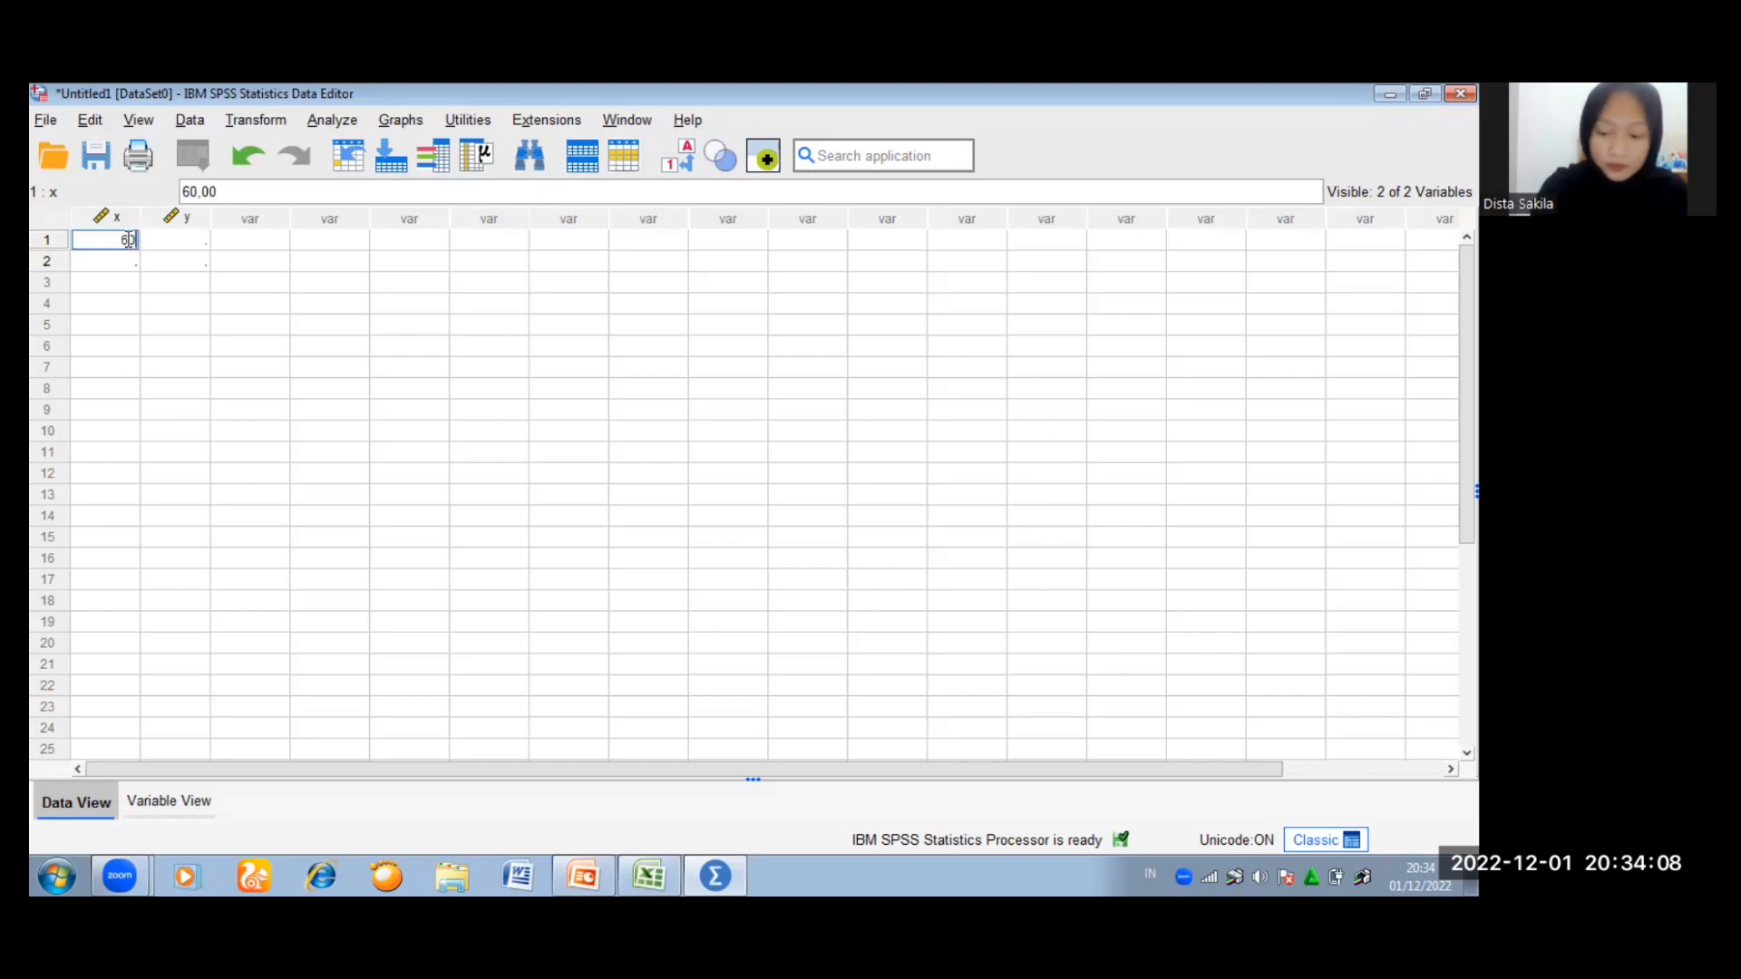
pyautogui.press('BackSpace')
pyautogui.press('BackSpace')
pyautogui.press('Return')
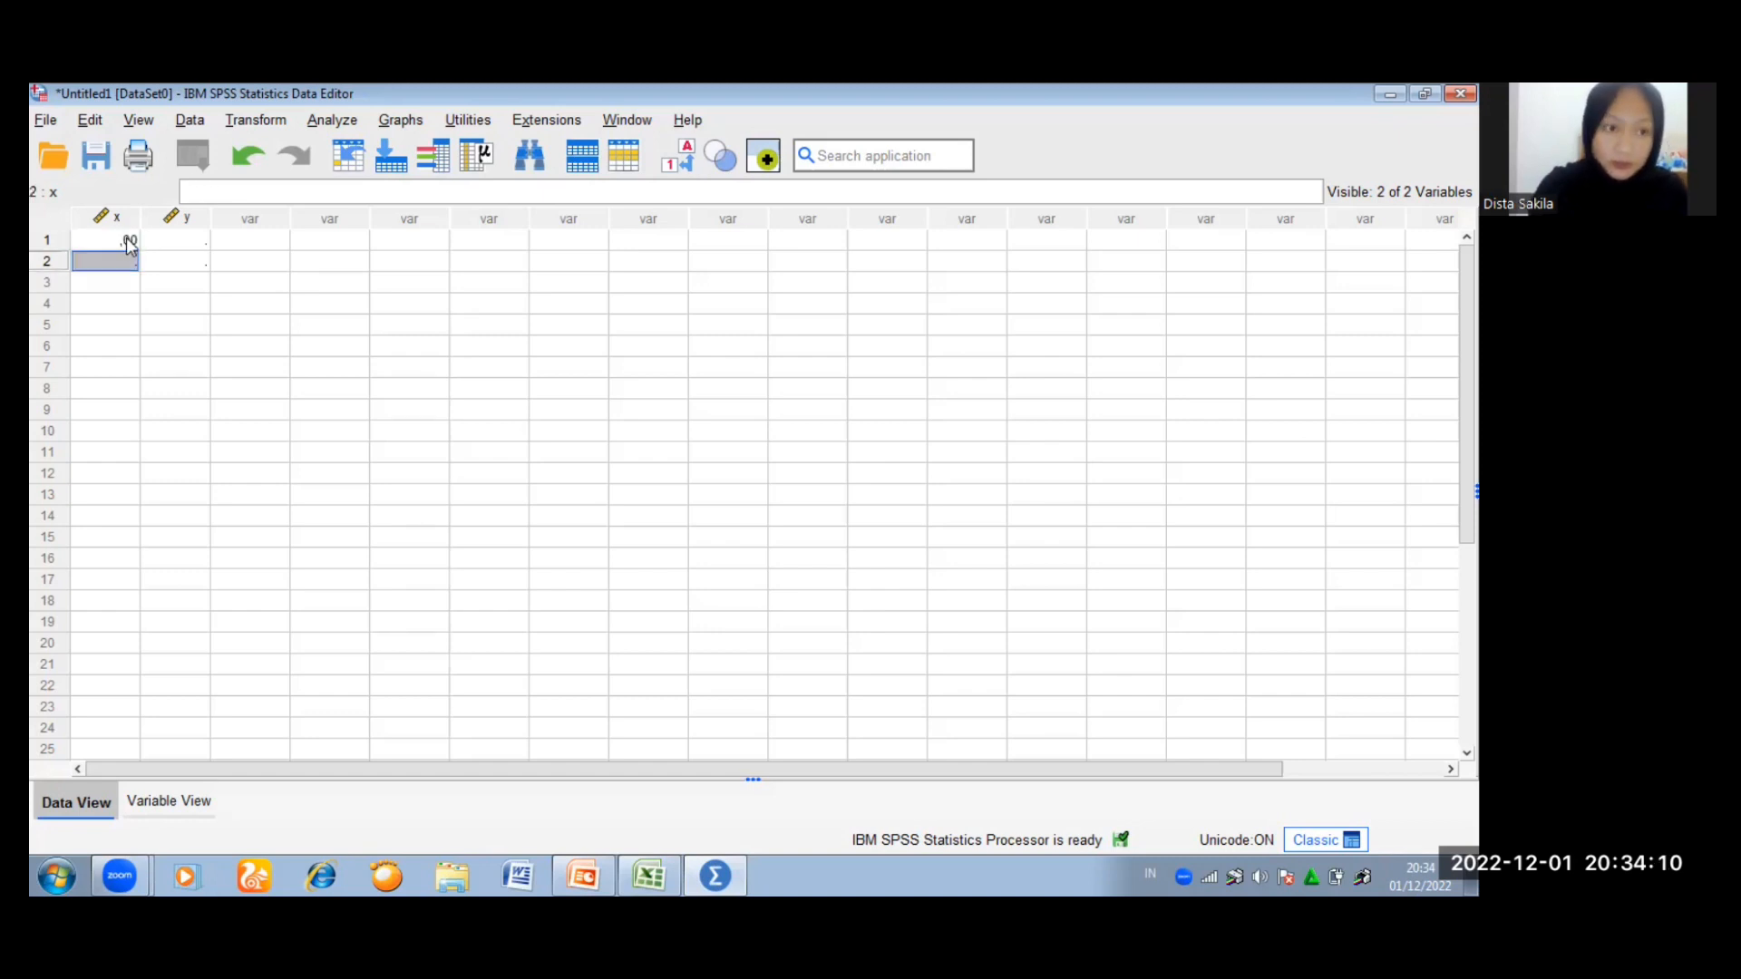
# Step: Enter the Matematika scores 60, 45, 50 and 60 for variable x in cases 1 to 4
pyautogui.click(130, 243)
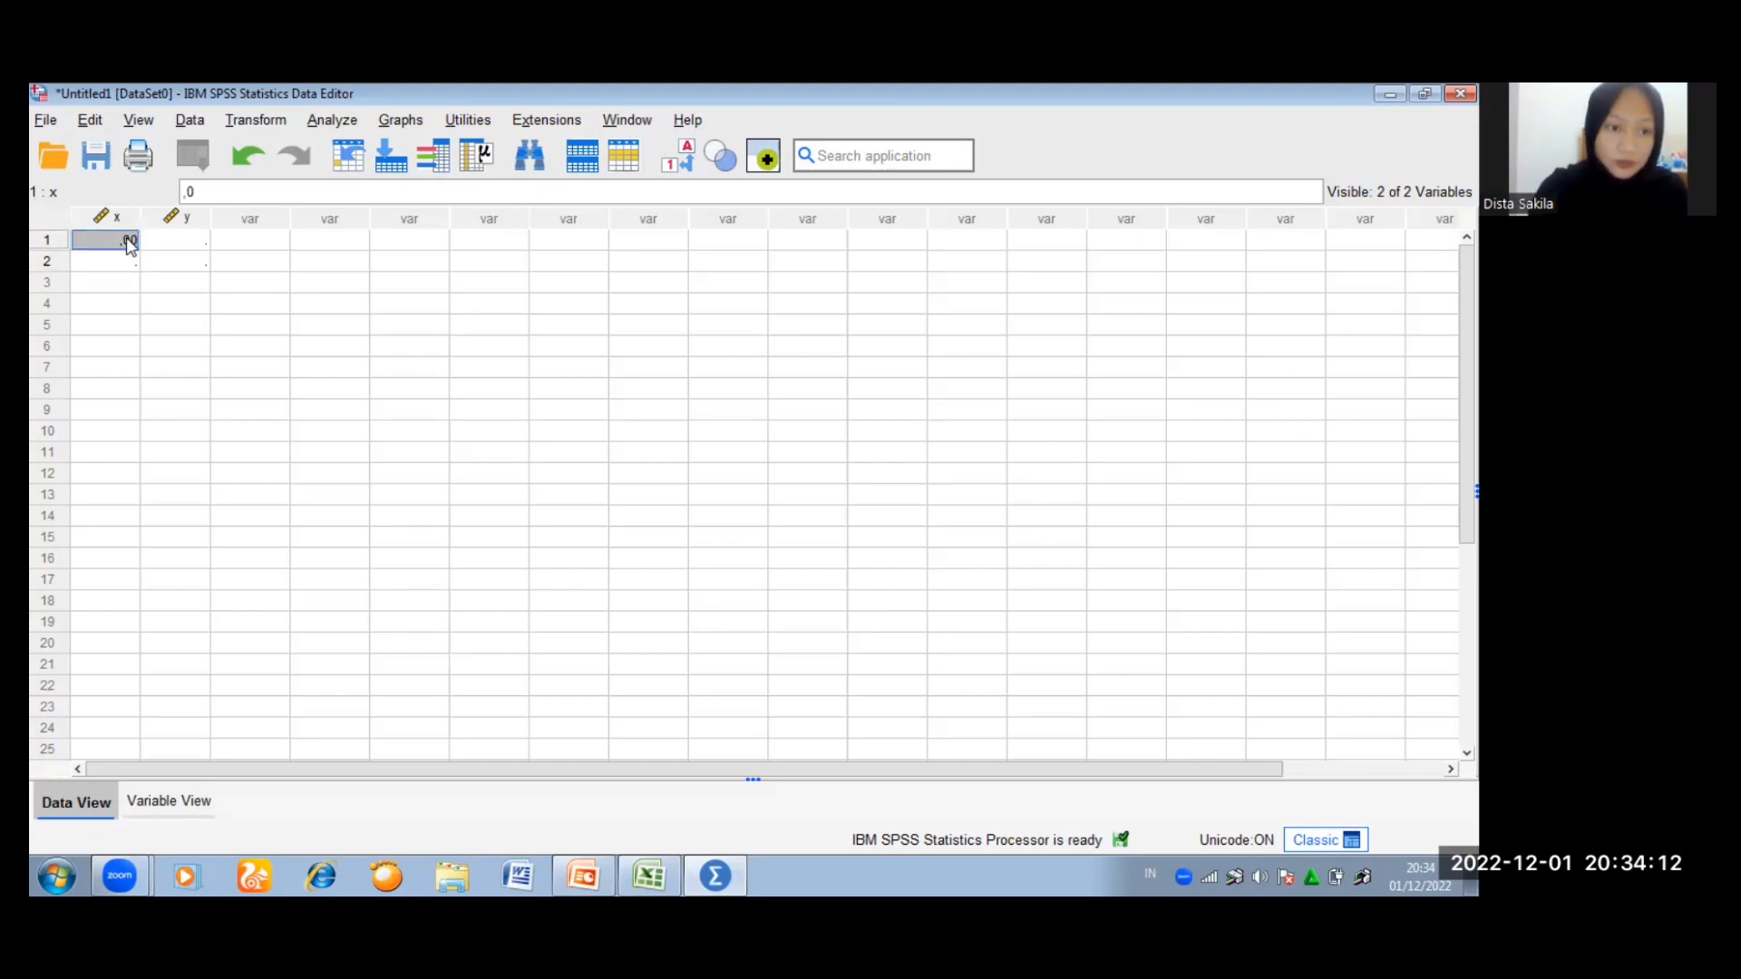
pyautogui.doubleClick(130, 241)
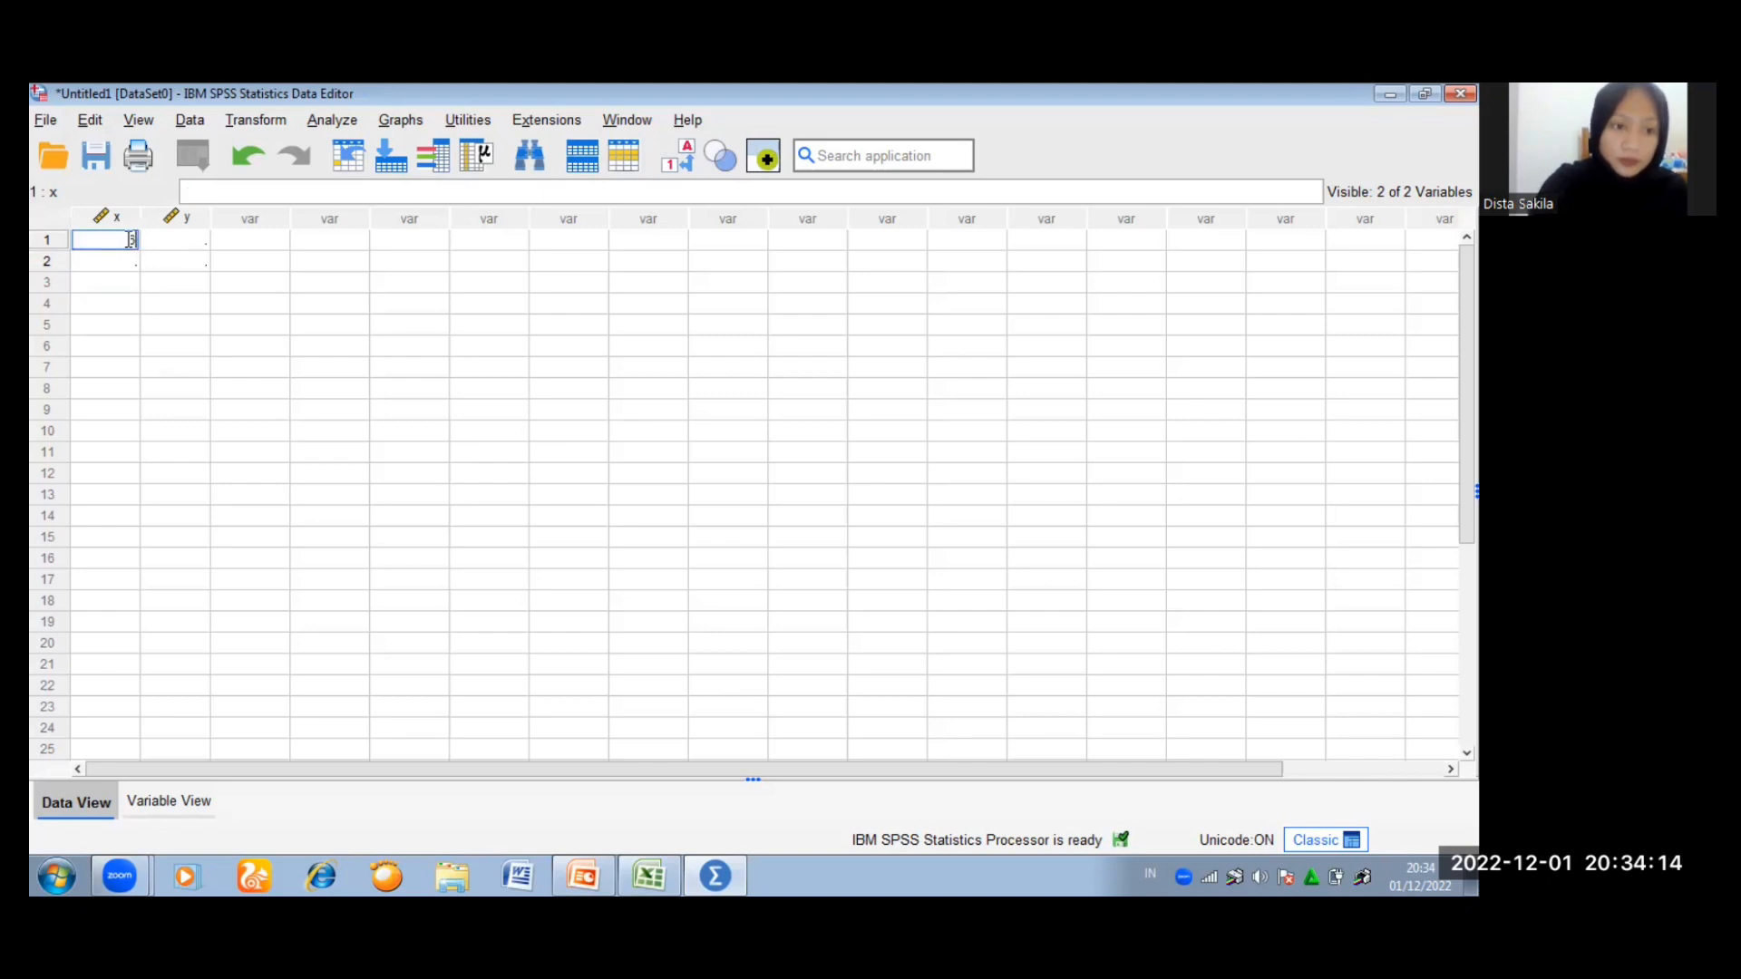
pyautogui.write('60')
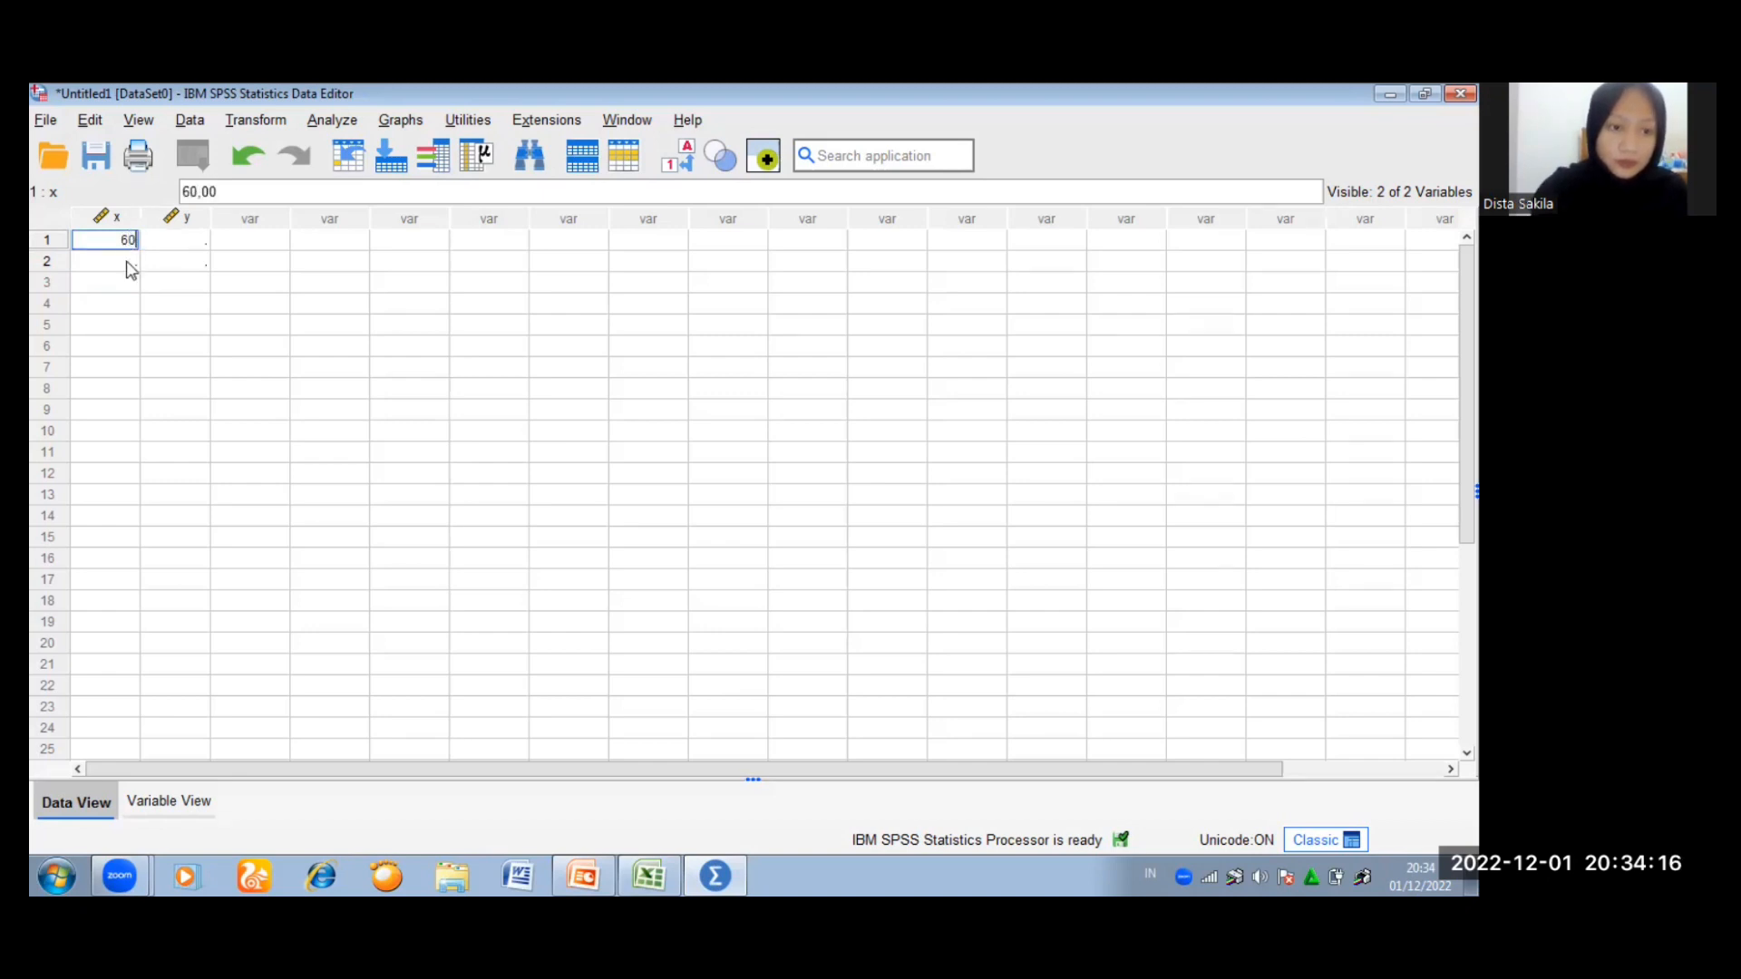
pyautogui.press('Return')
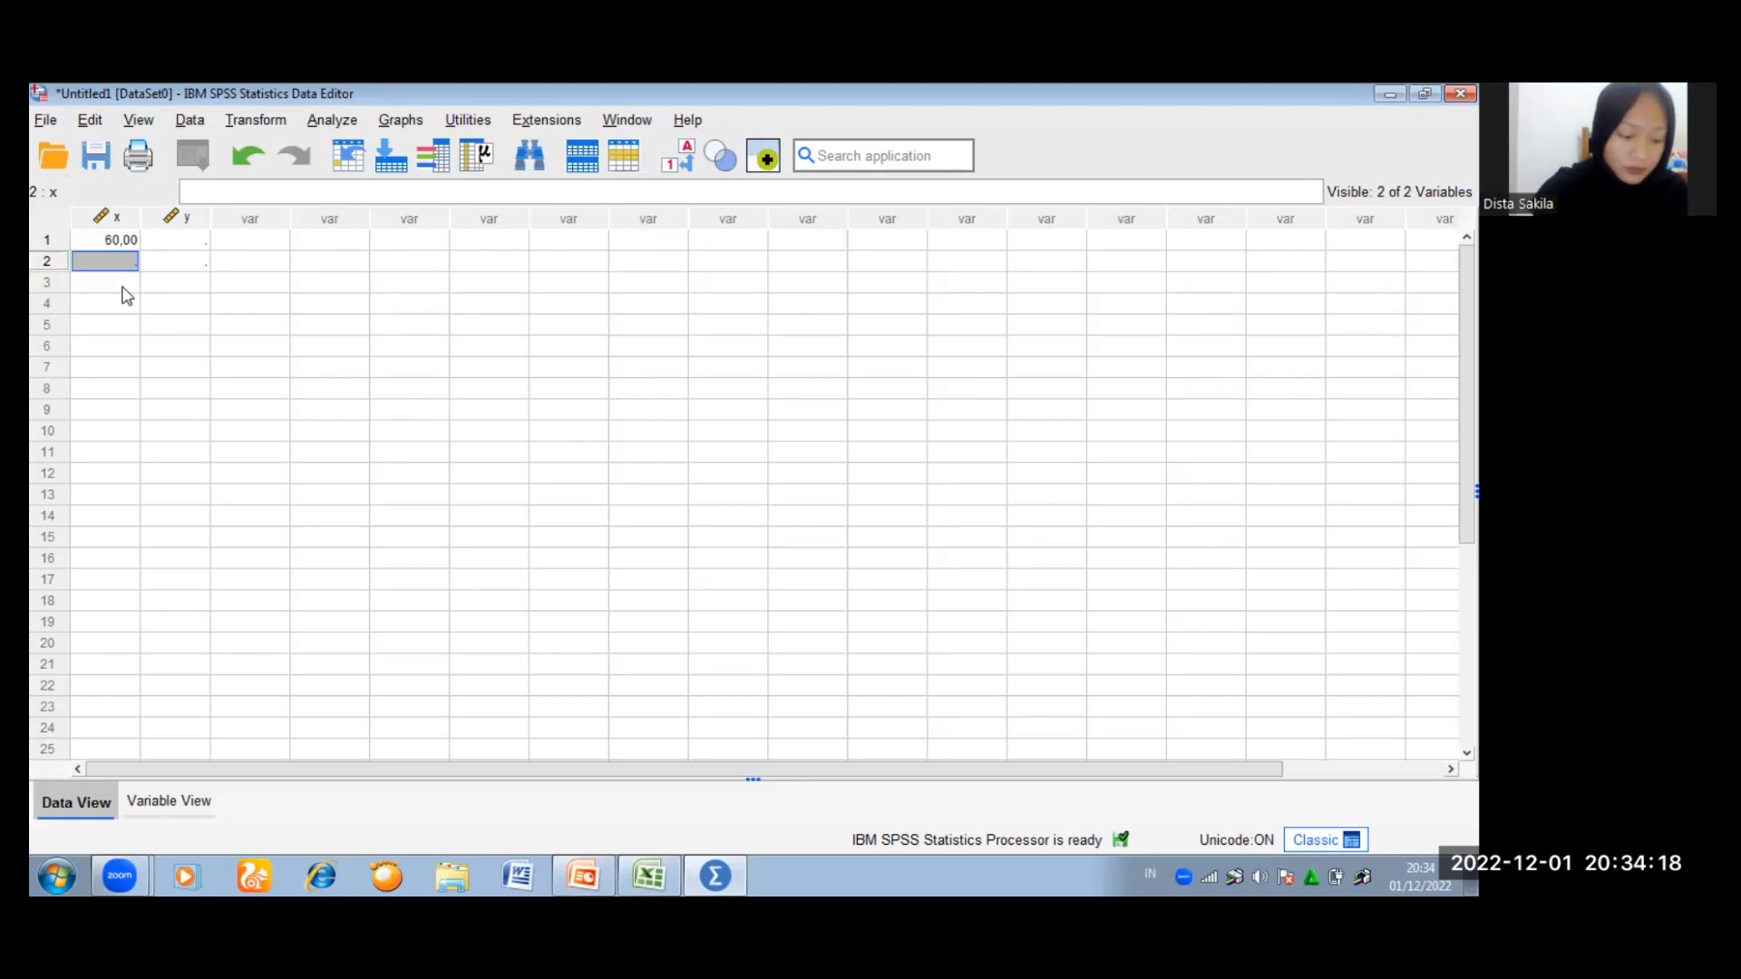
pyautogui.write('45')
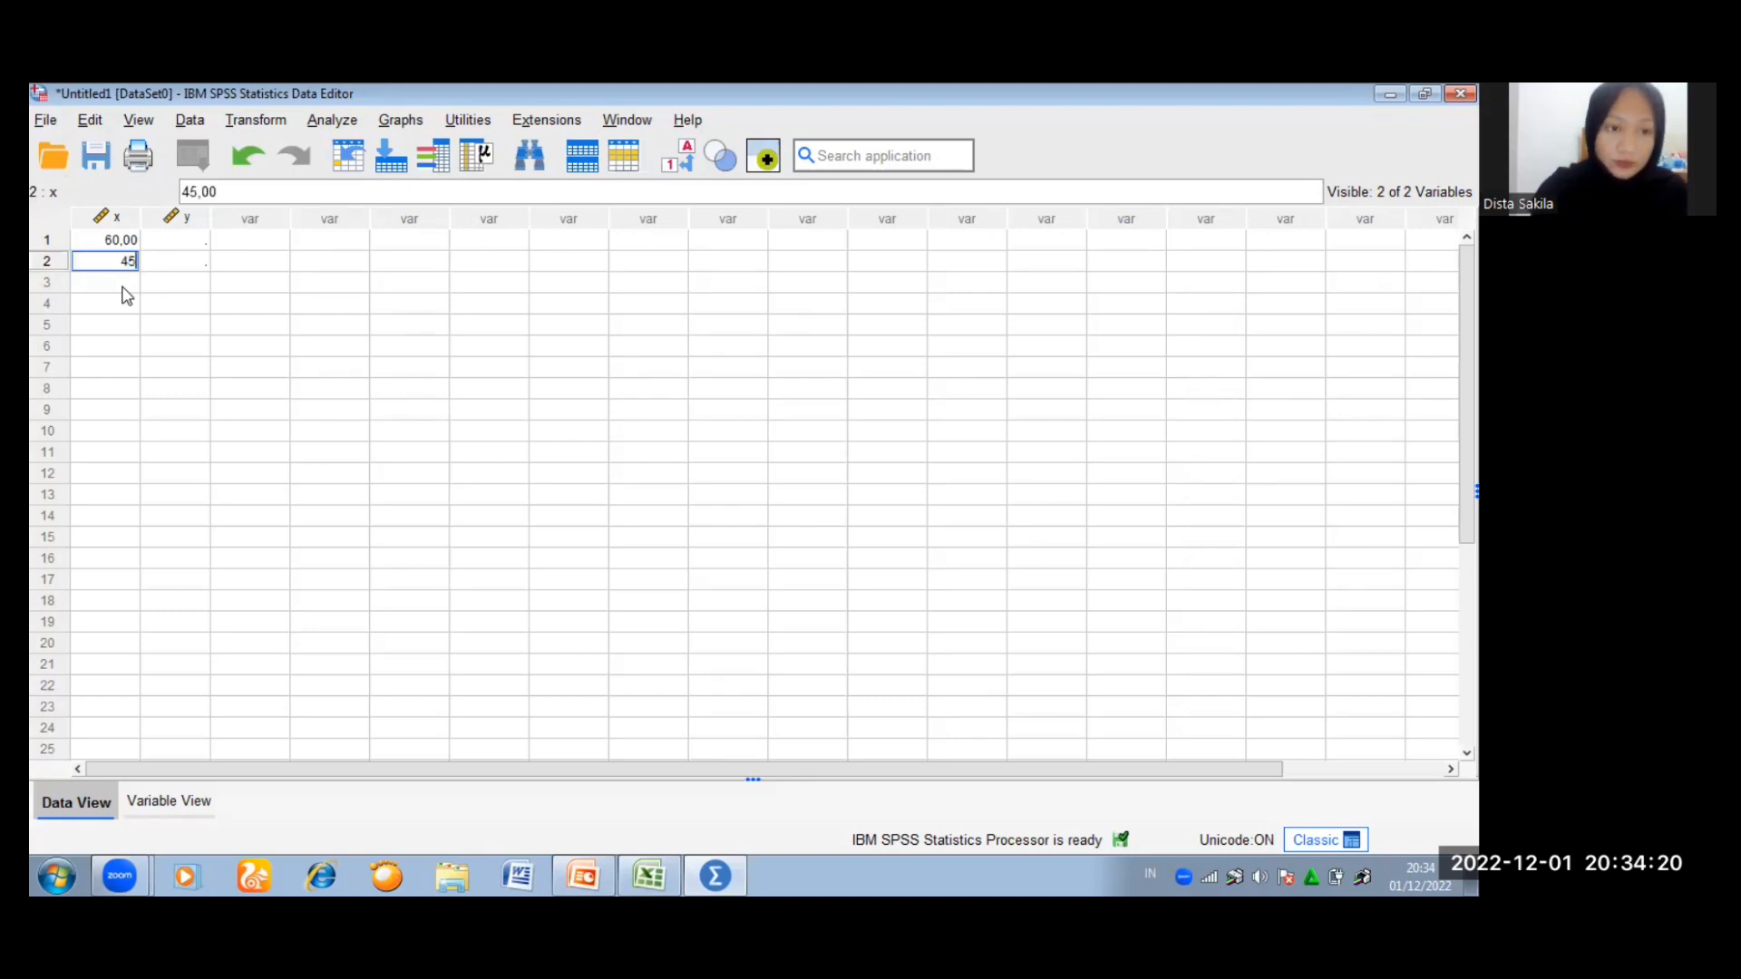
pyautogui.press('Return')
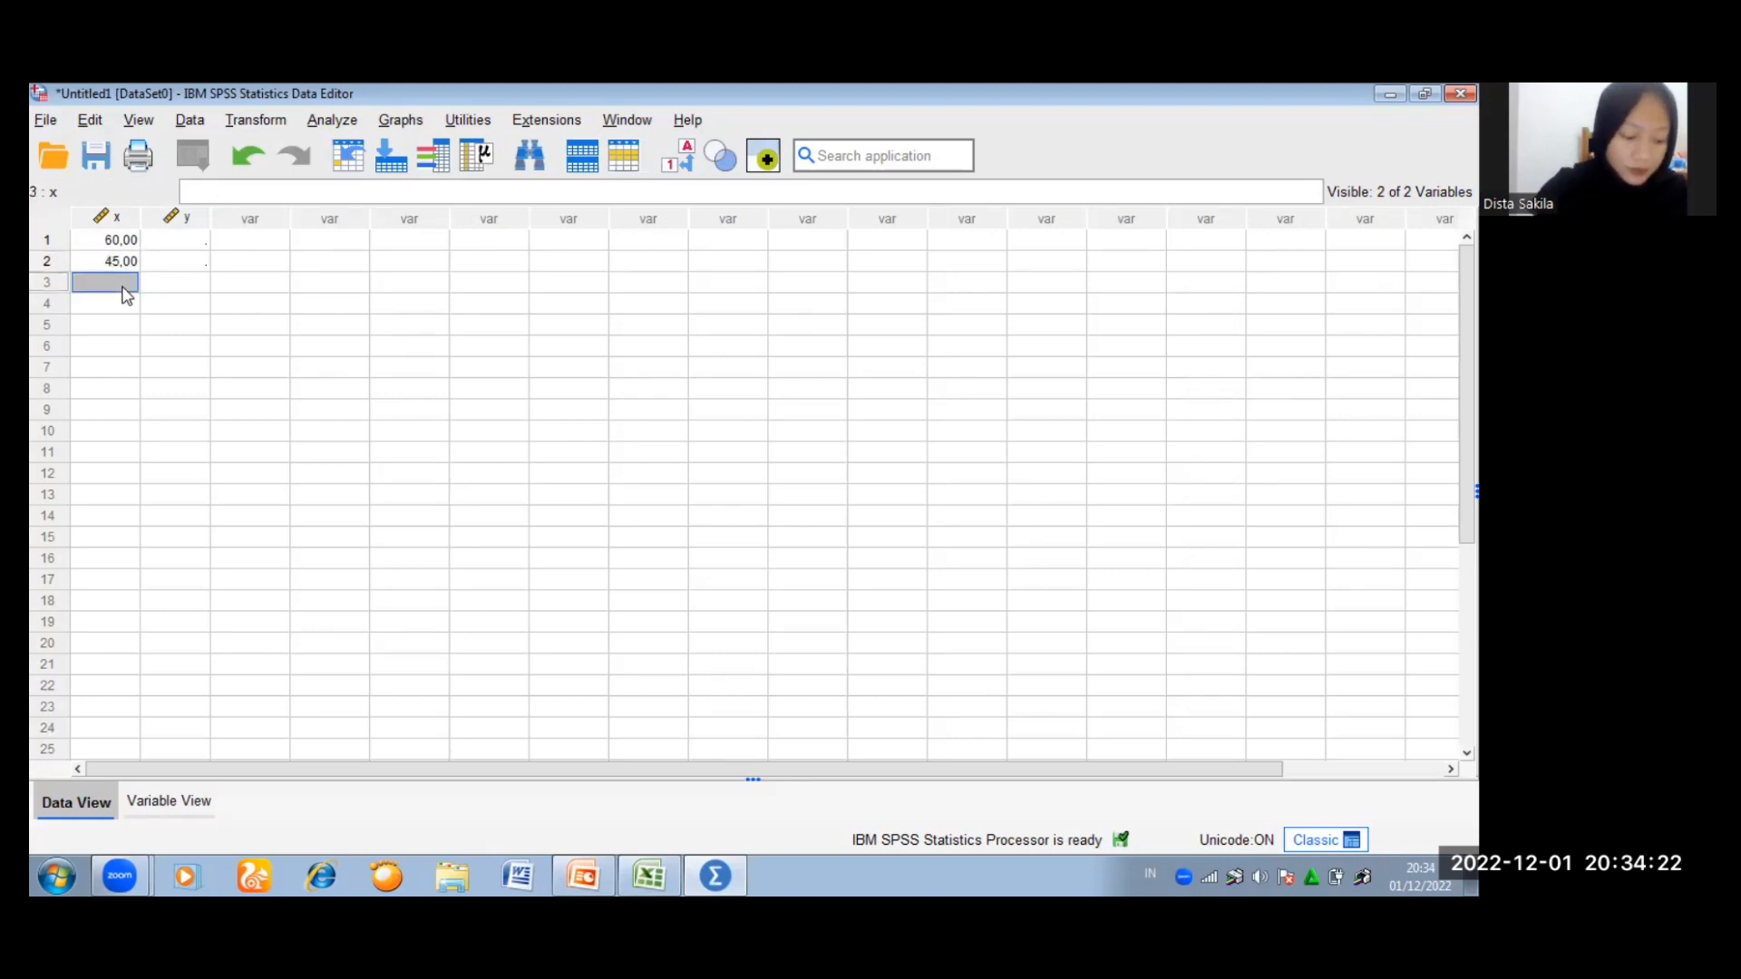
pyautogui.write('50')
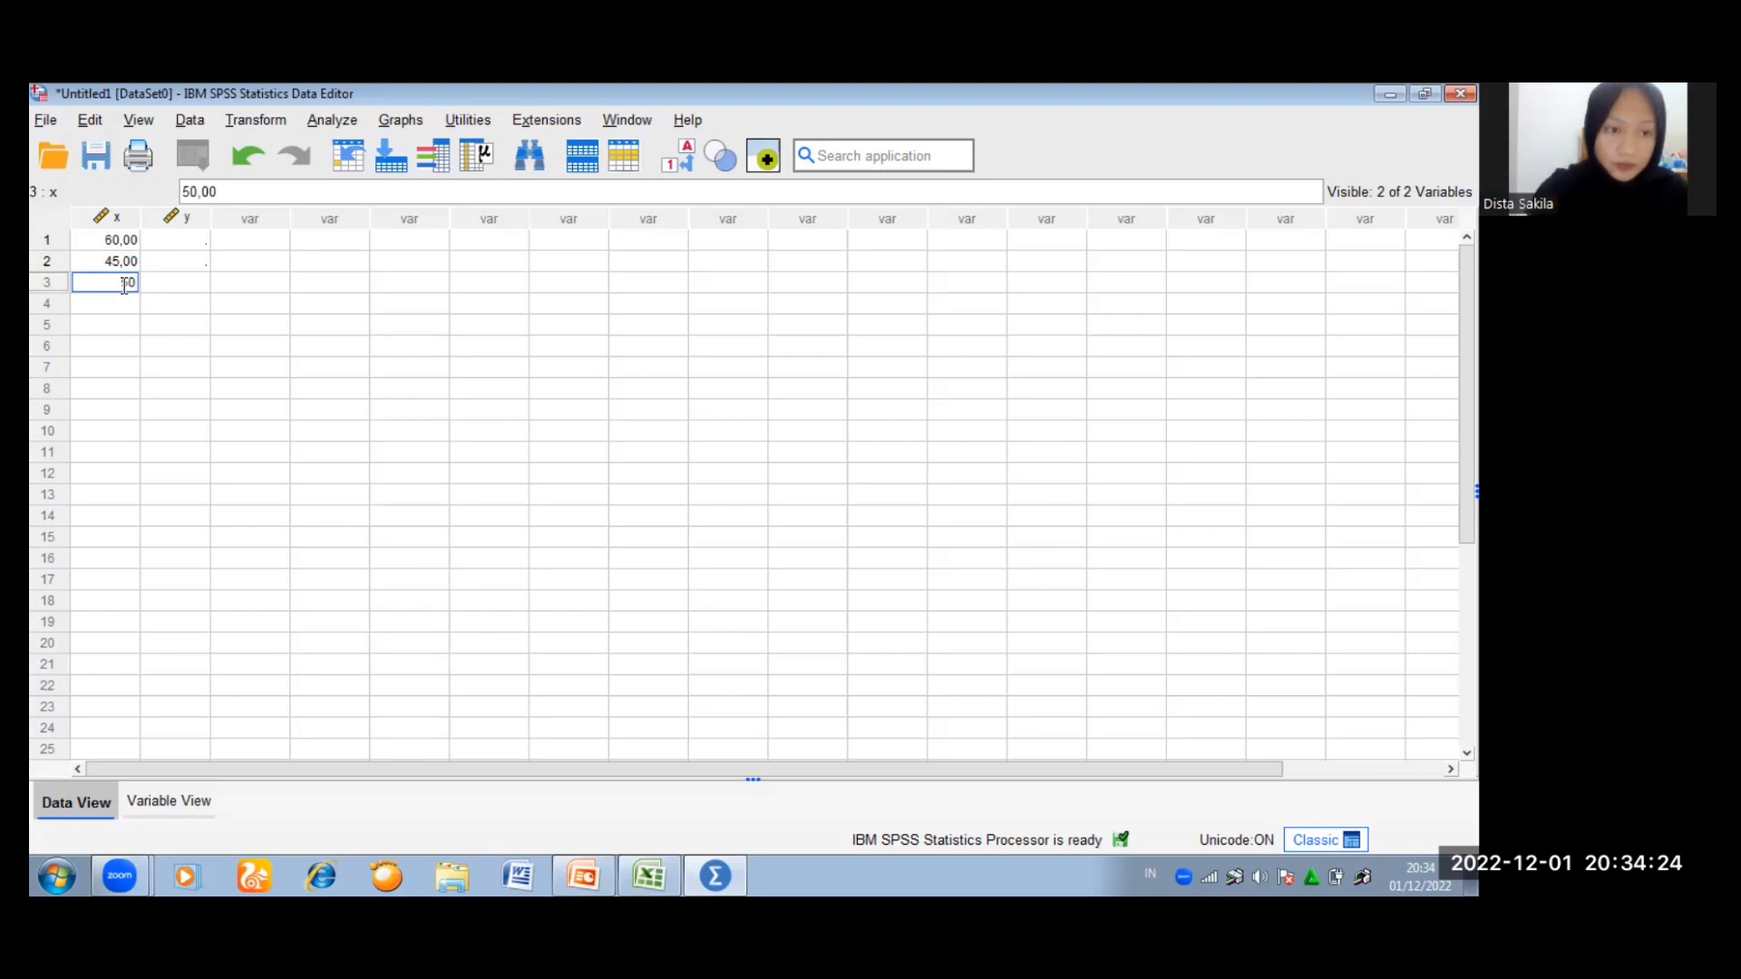
pyautogui.click(125, 305)
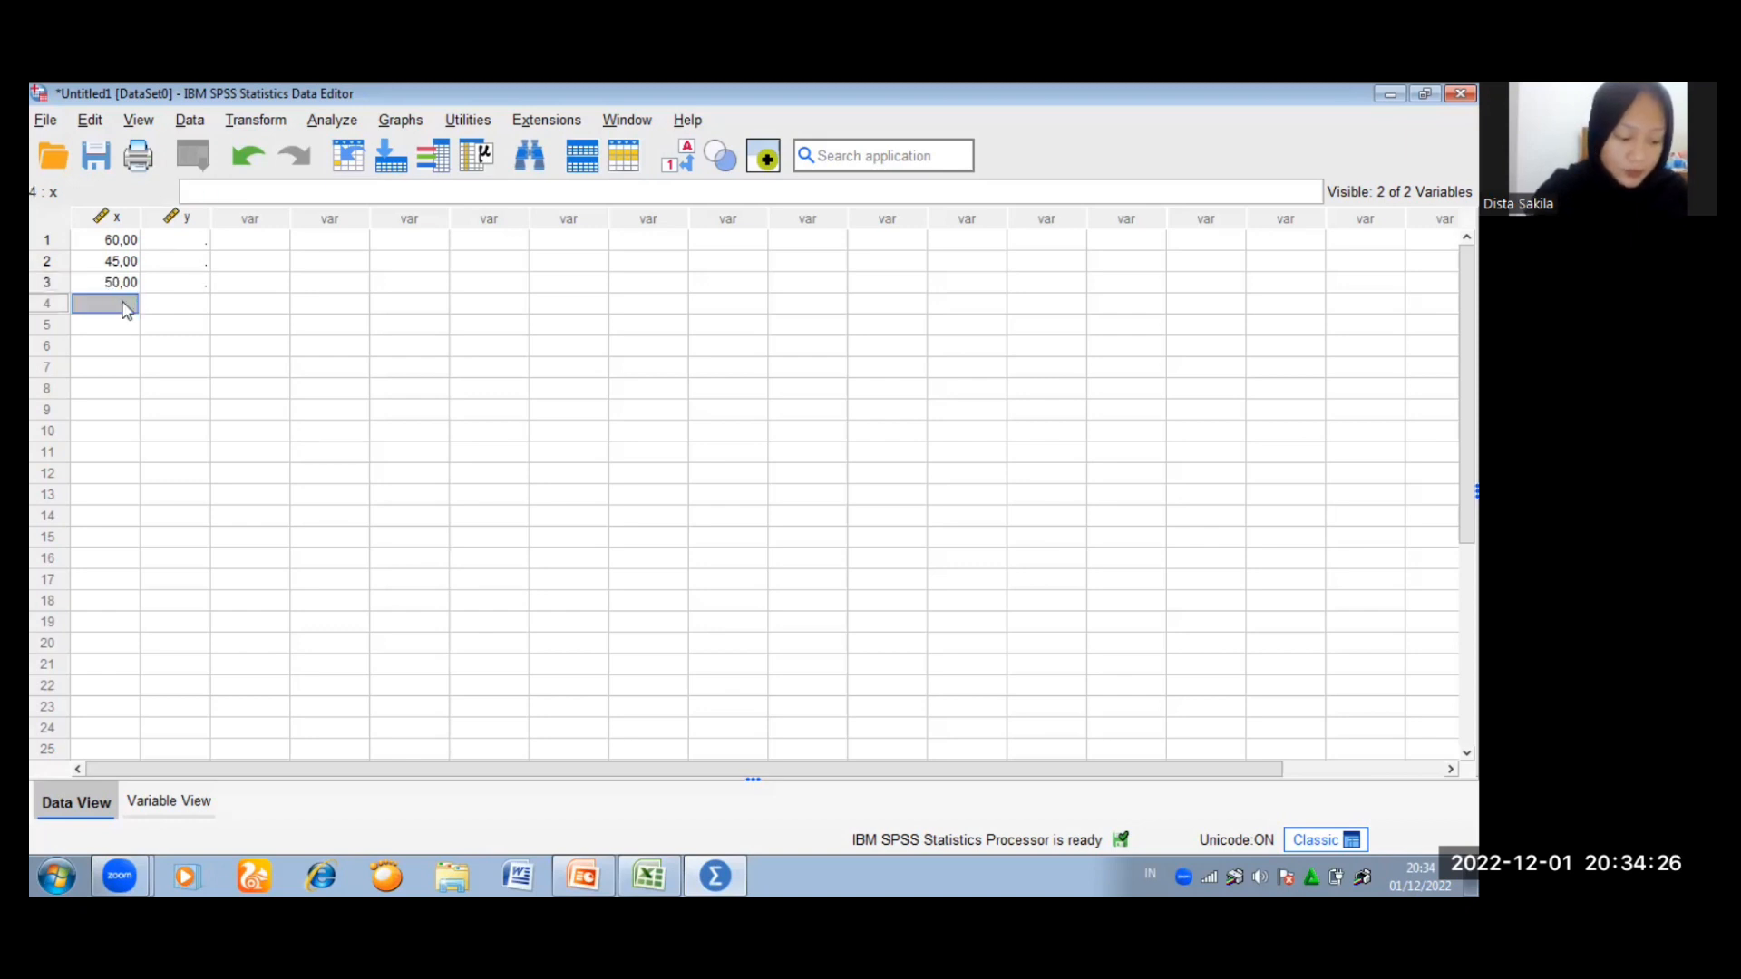
pyautogui.write('60')
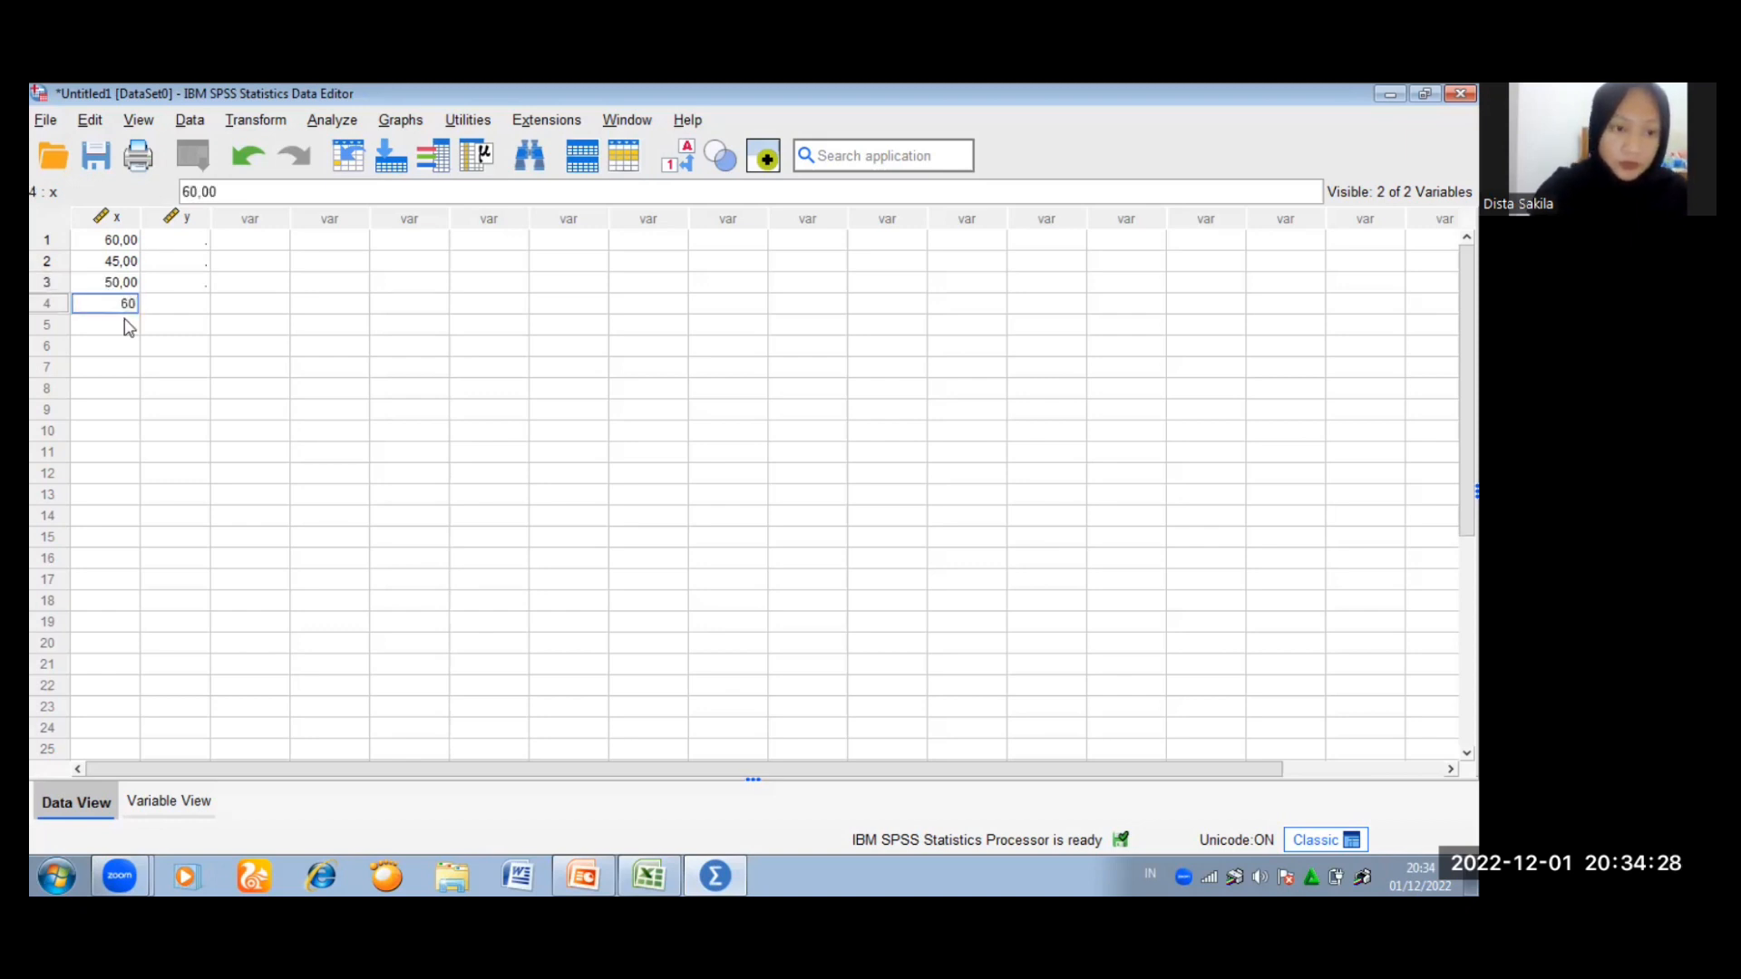
pyautogui.click(127, 332)
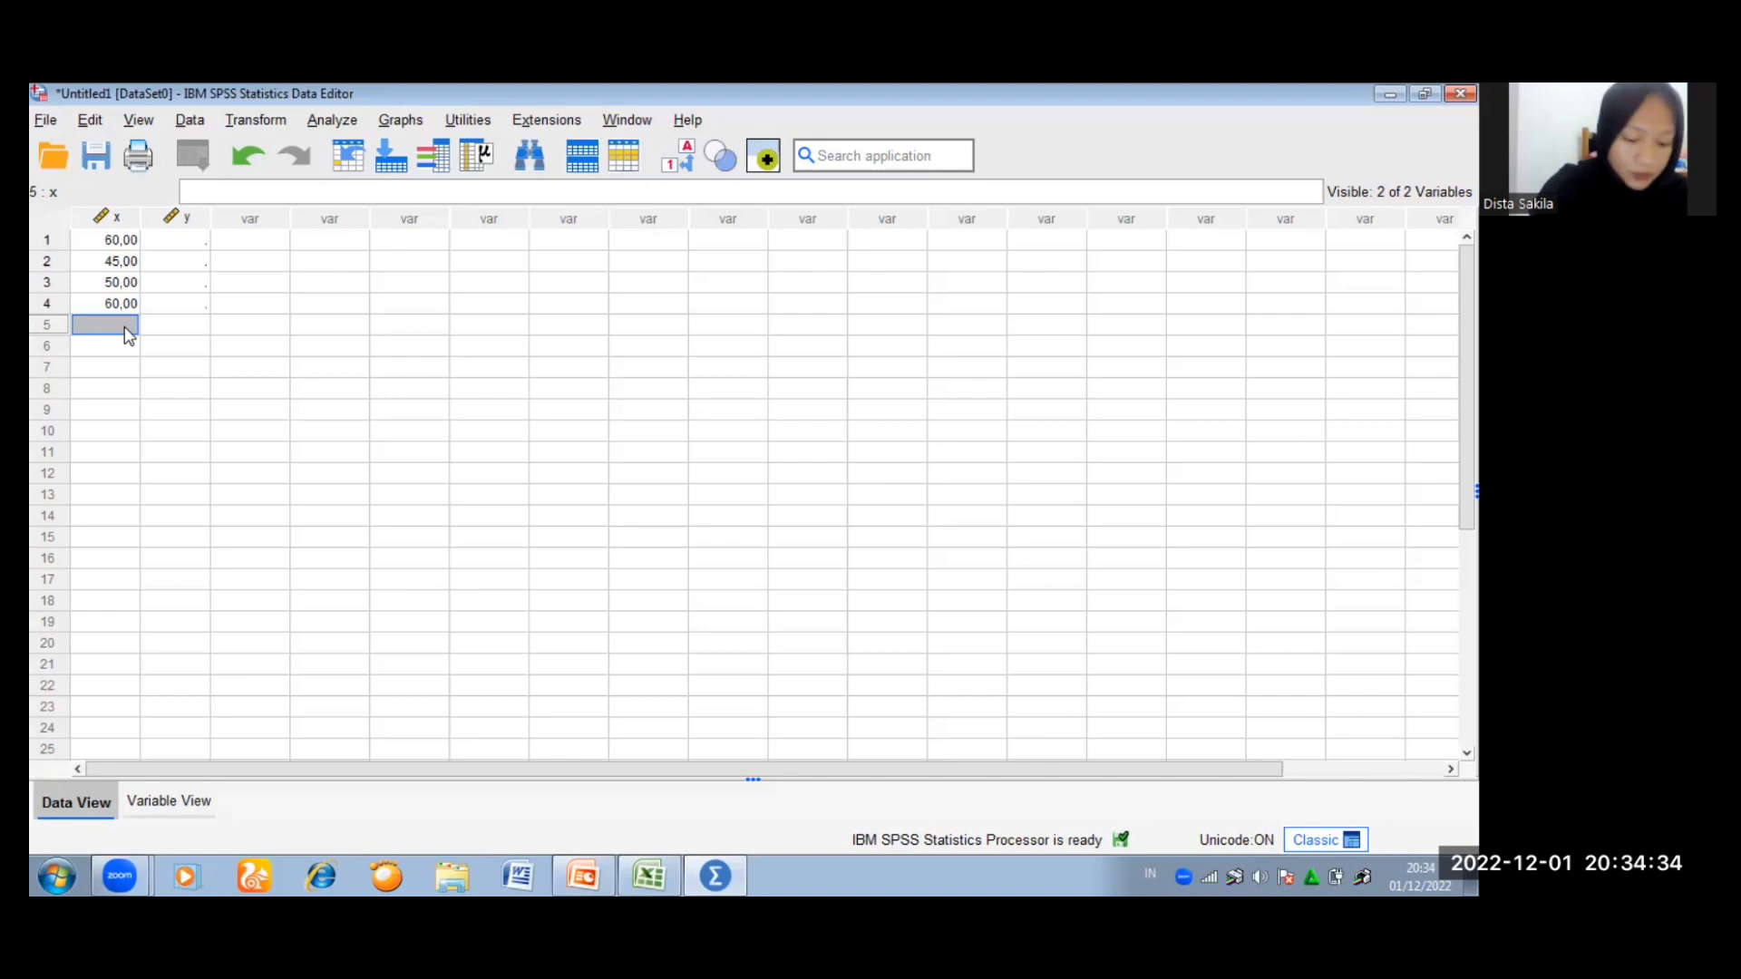
# Step: Continue variable x with the scores 50, 65 and 50 in cases 5 to 7
pyautogui.write('50')
pyautogui.press('Return')
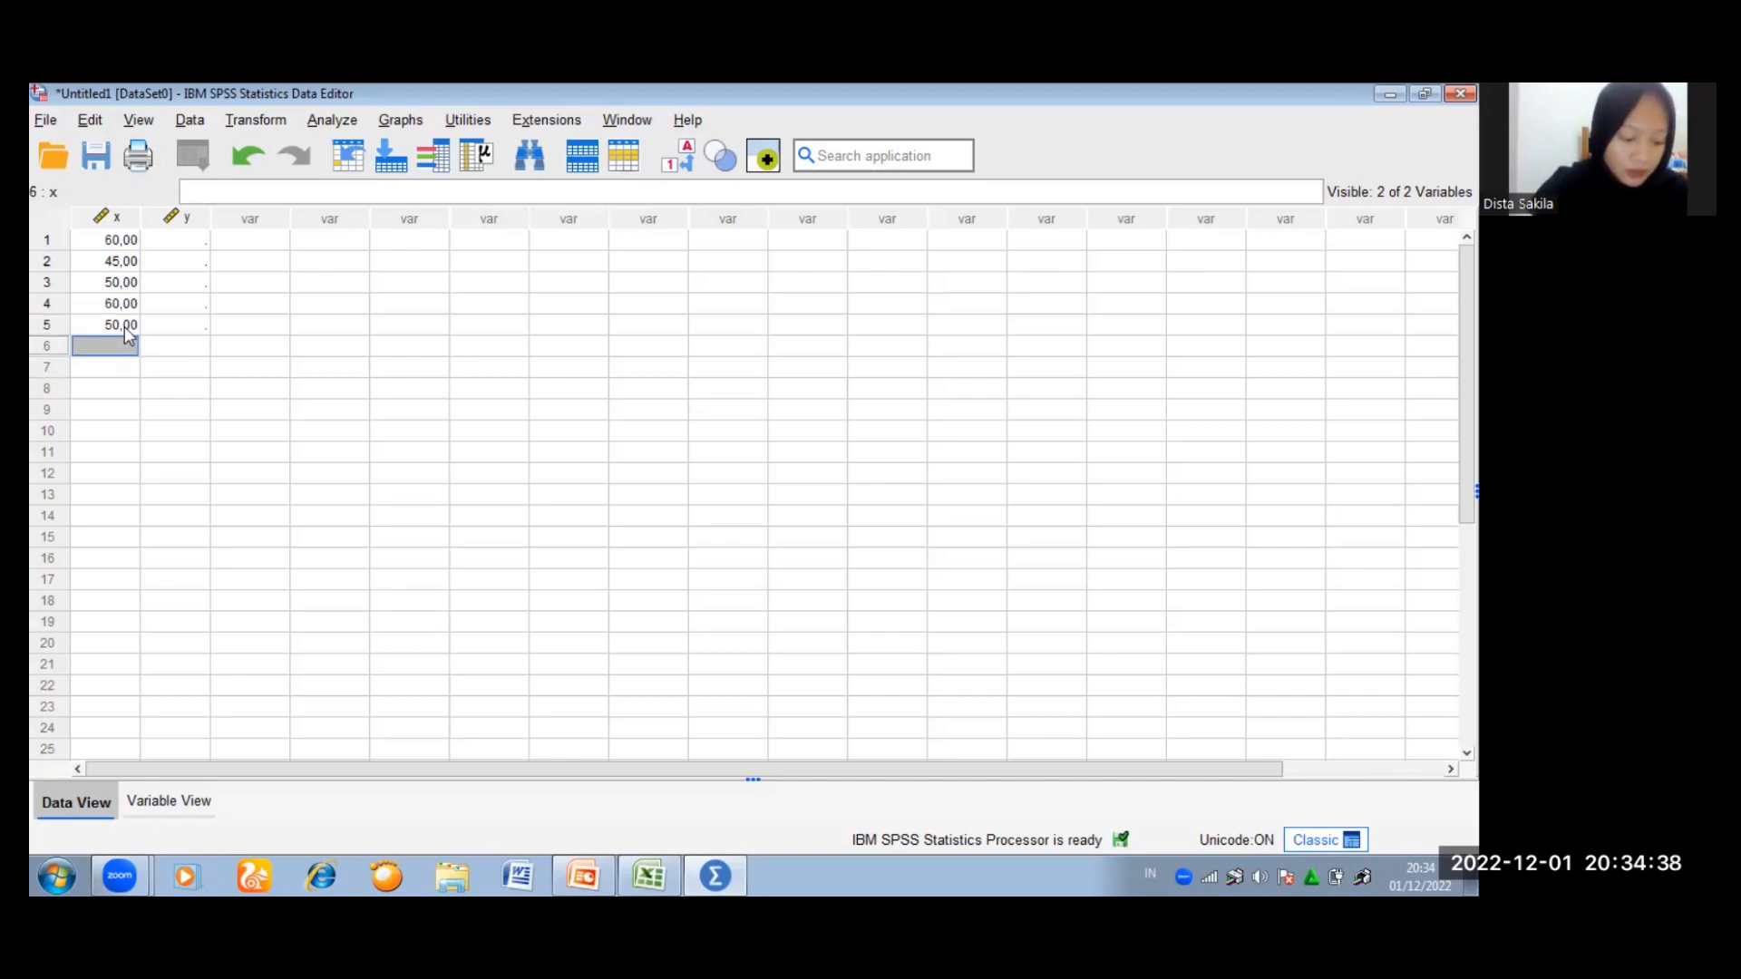
pyautogui.write('65')
pyautogui.press('Return')
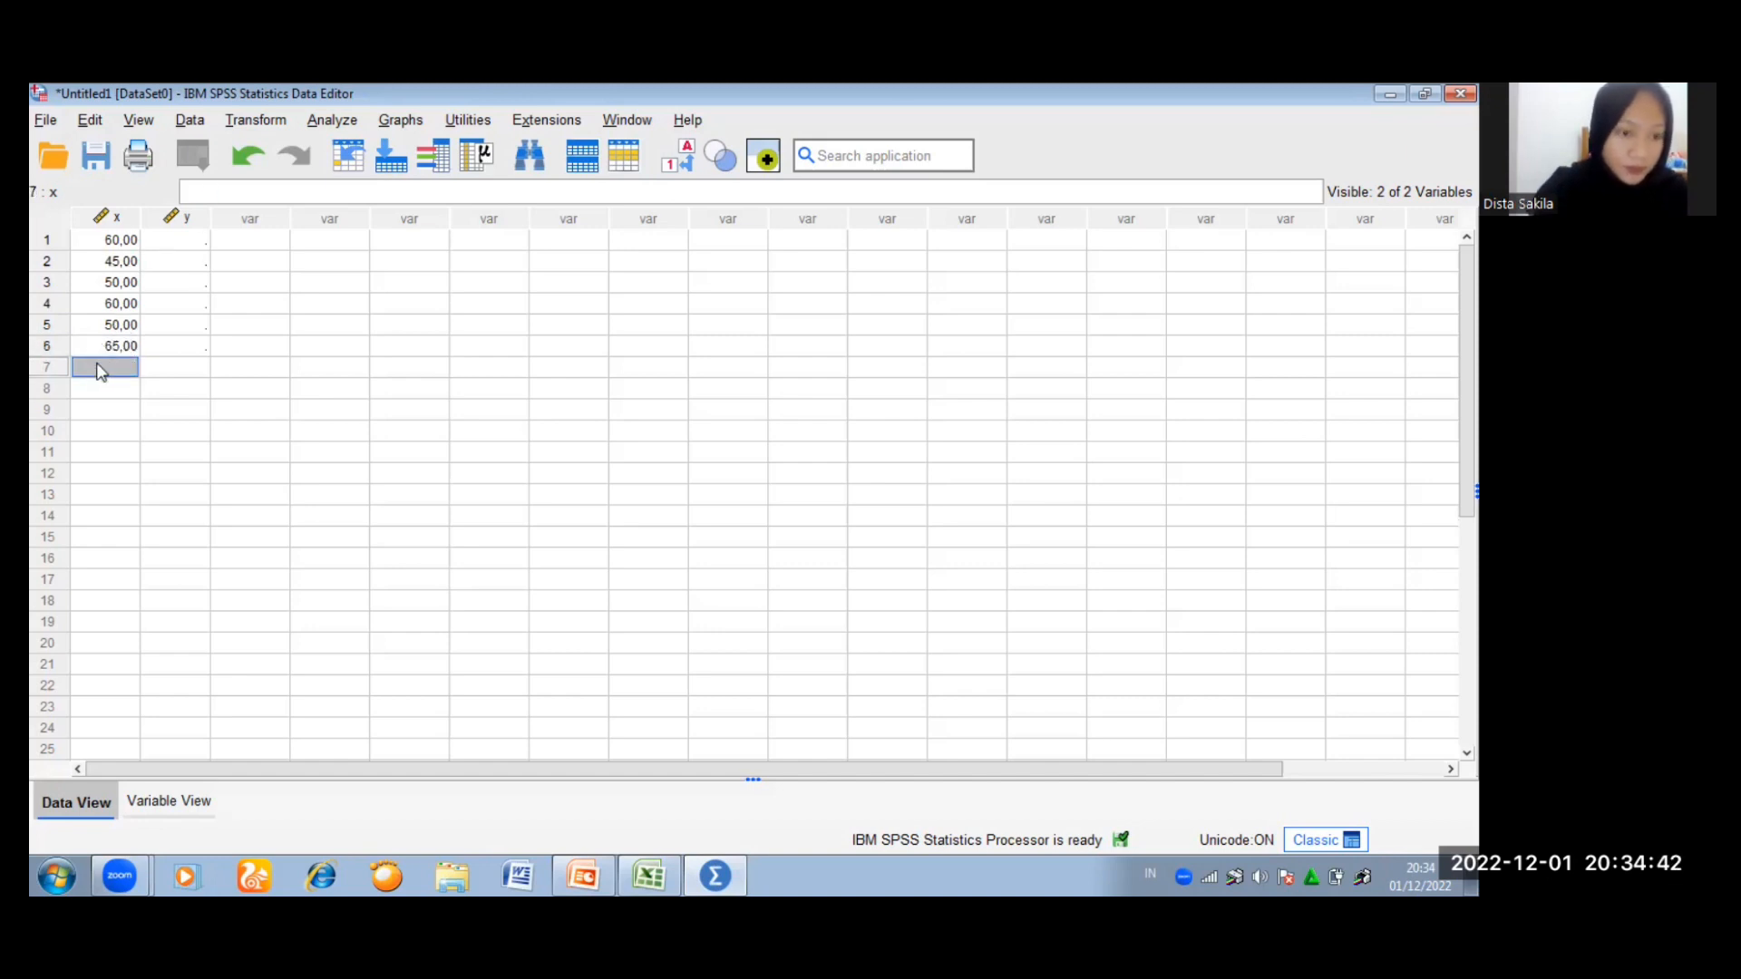
pyautogui.write('50')
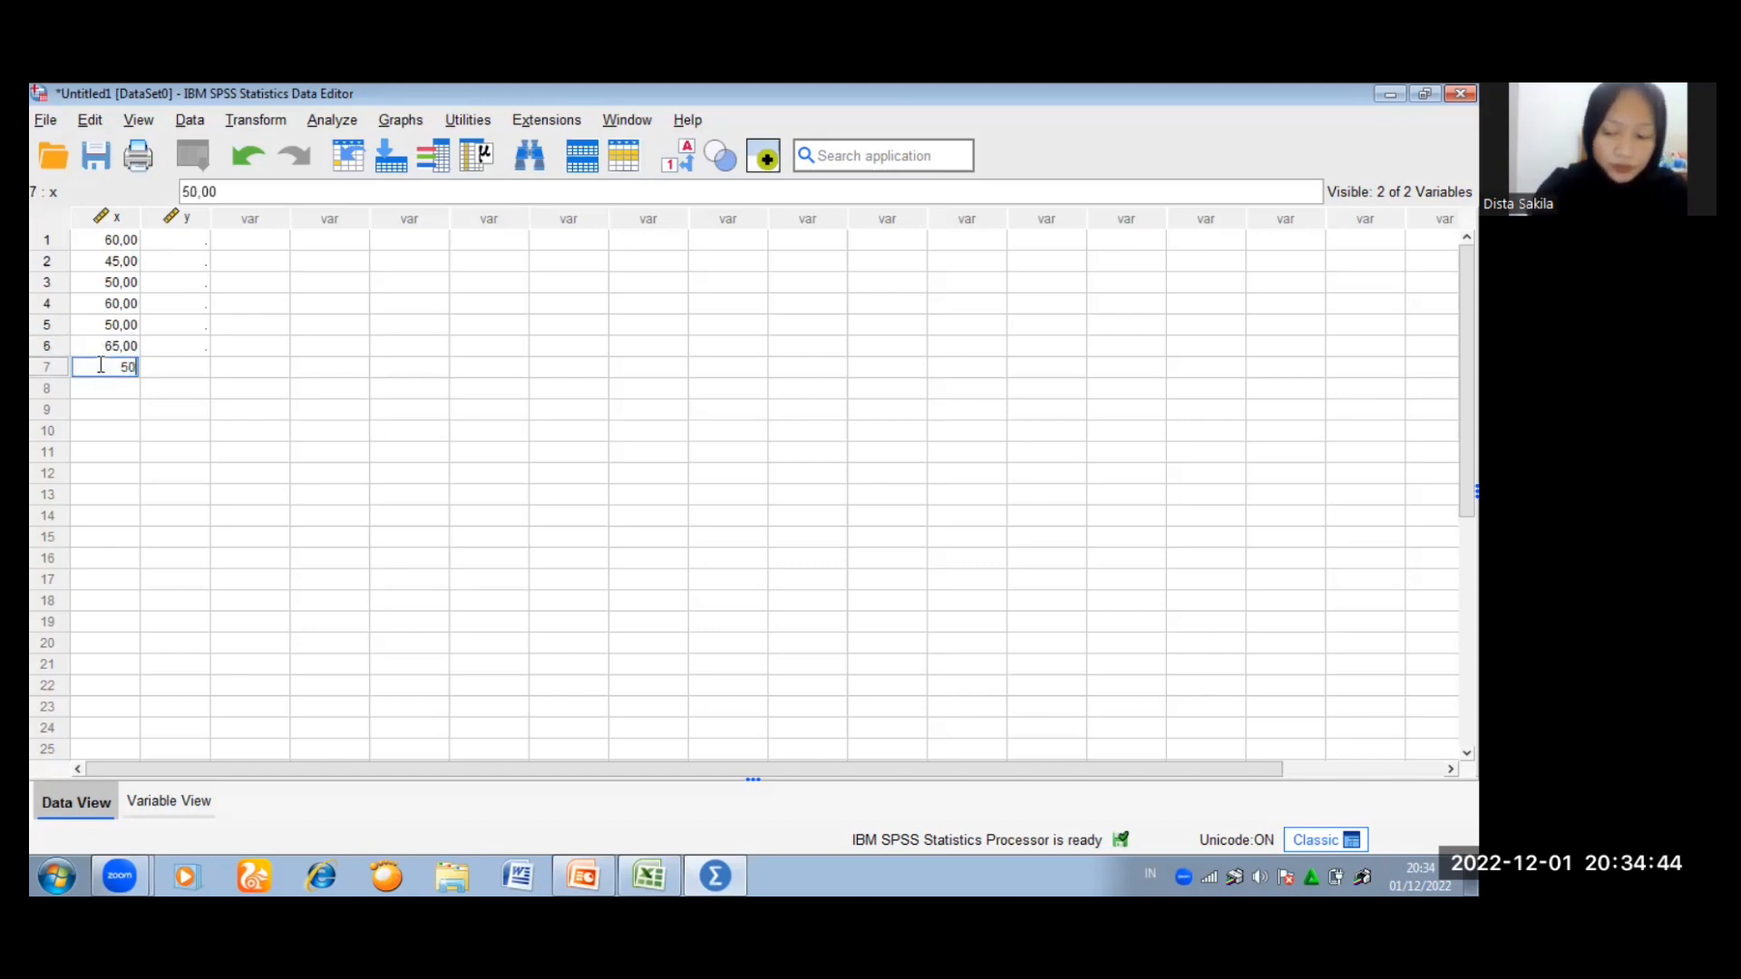
pyautogui.press('Return')
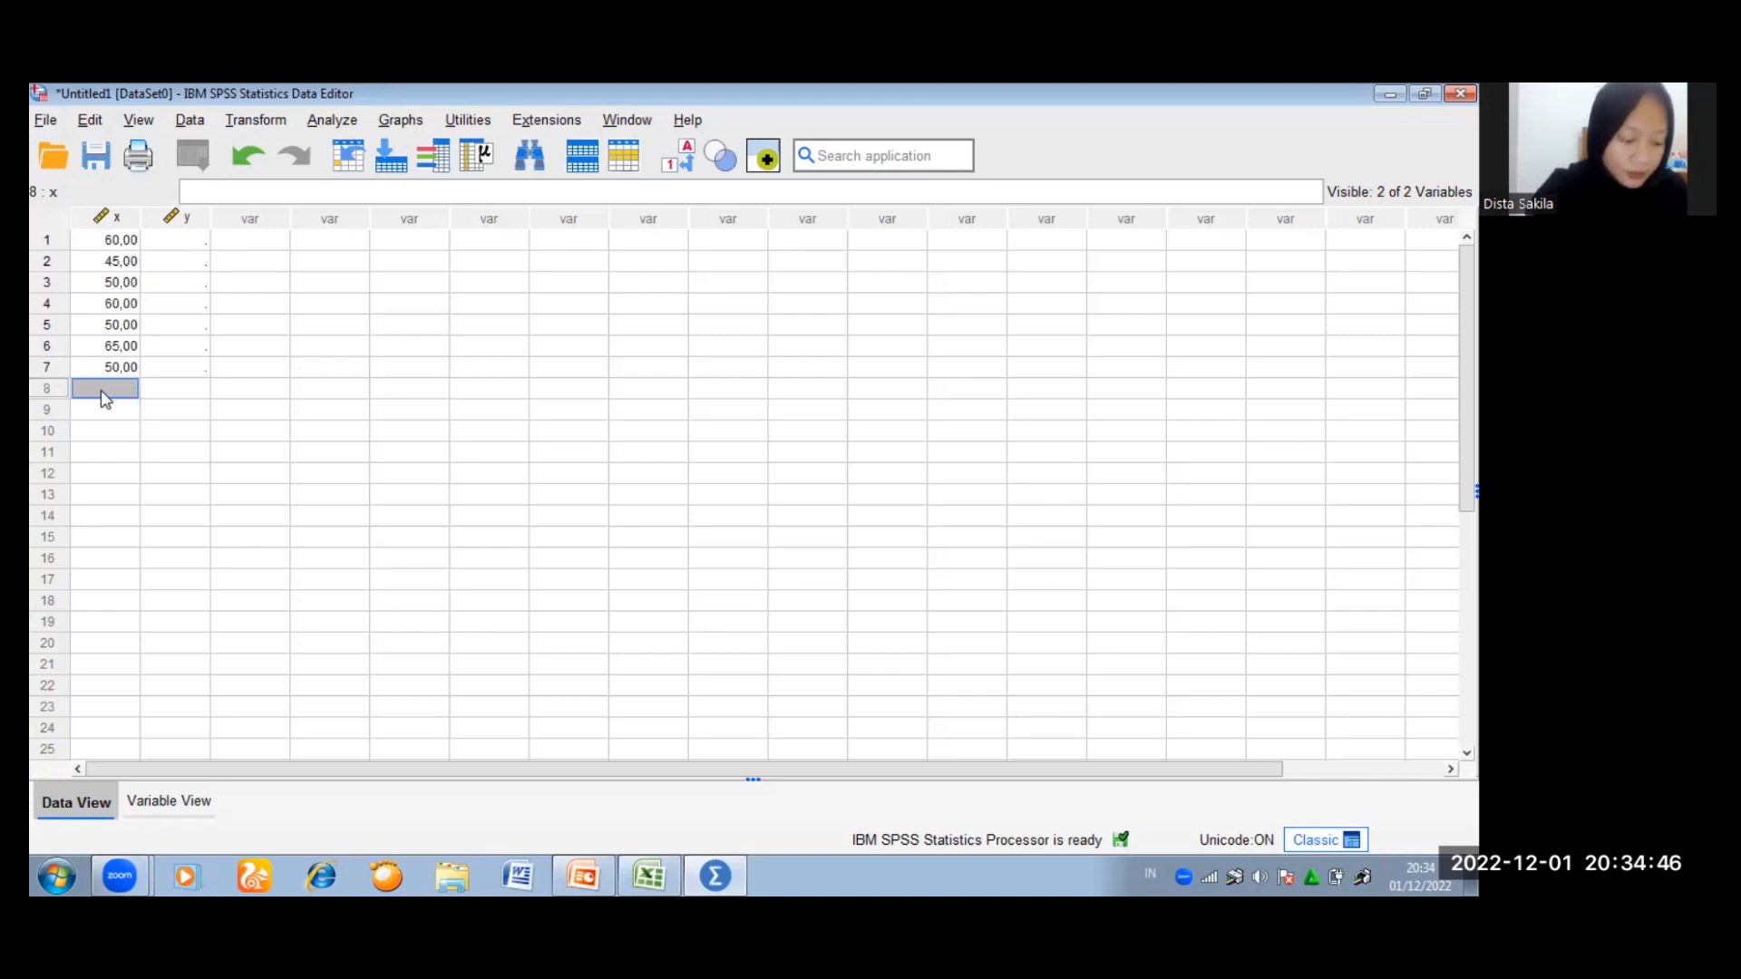
# Step: Enter the Matematika score 65 for case 8 and correct case 7 of variable x to 60
pyautogui.write('65')
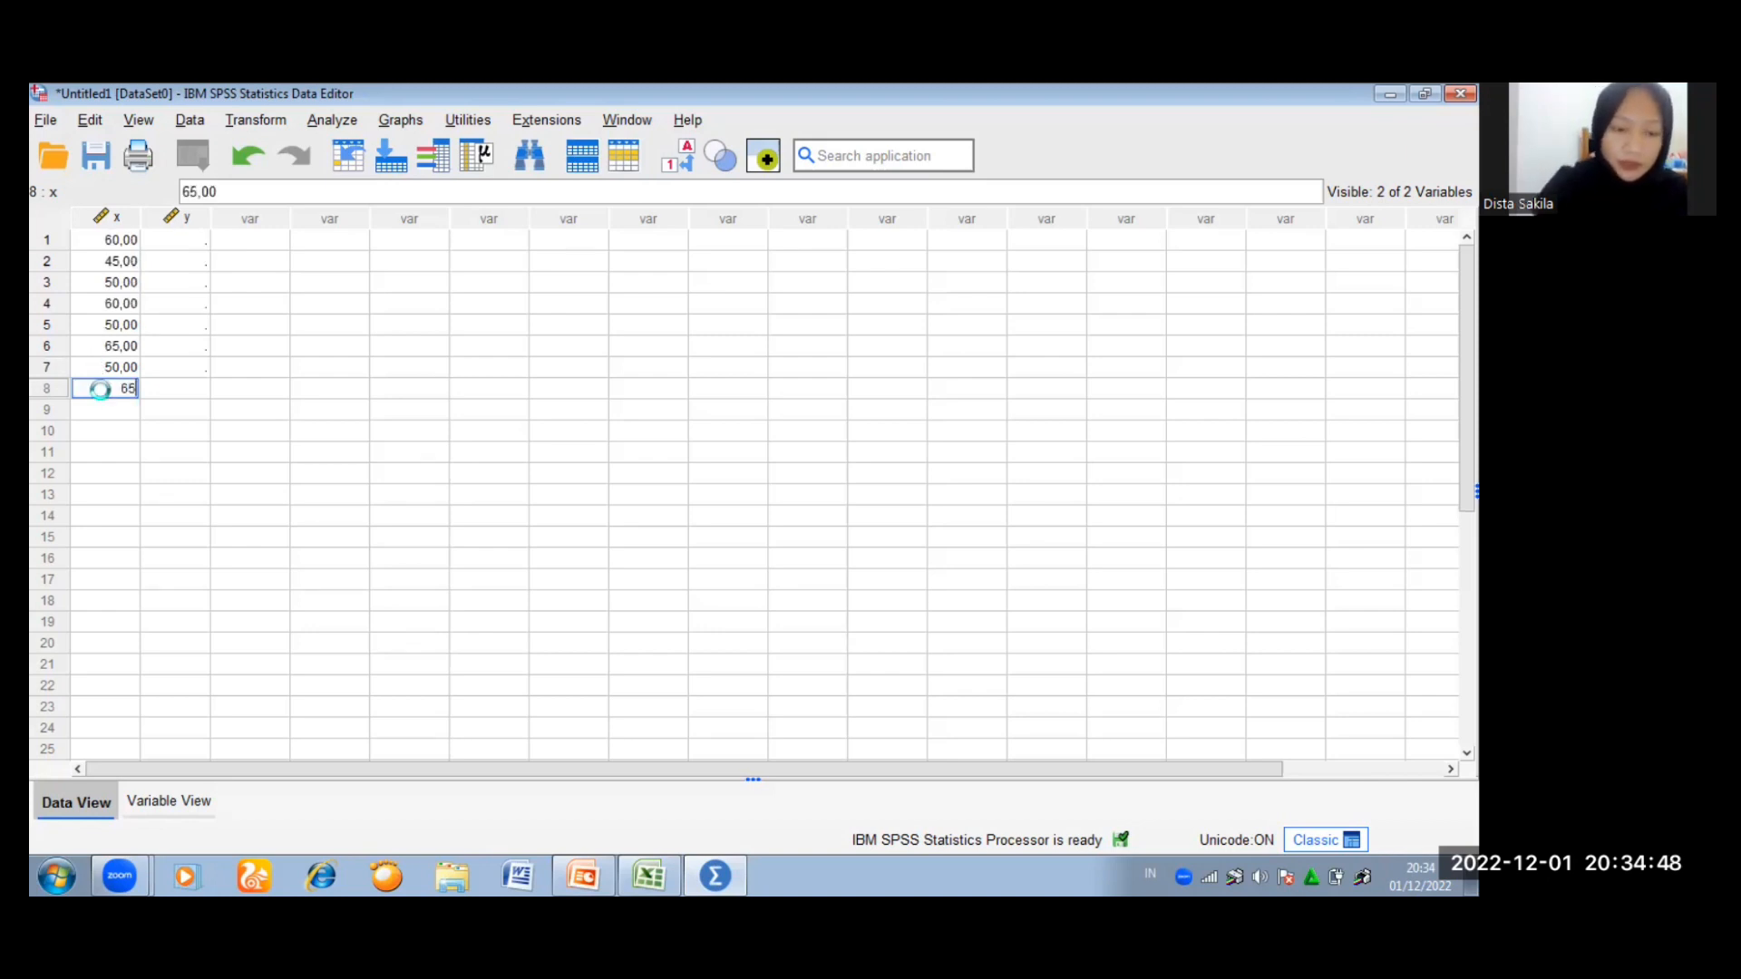
pyautogui.press('Return')
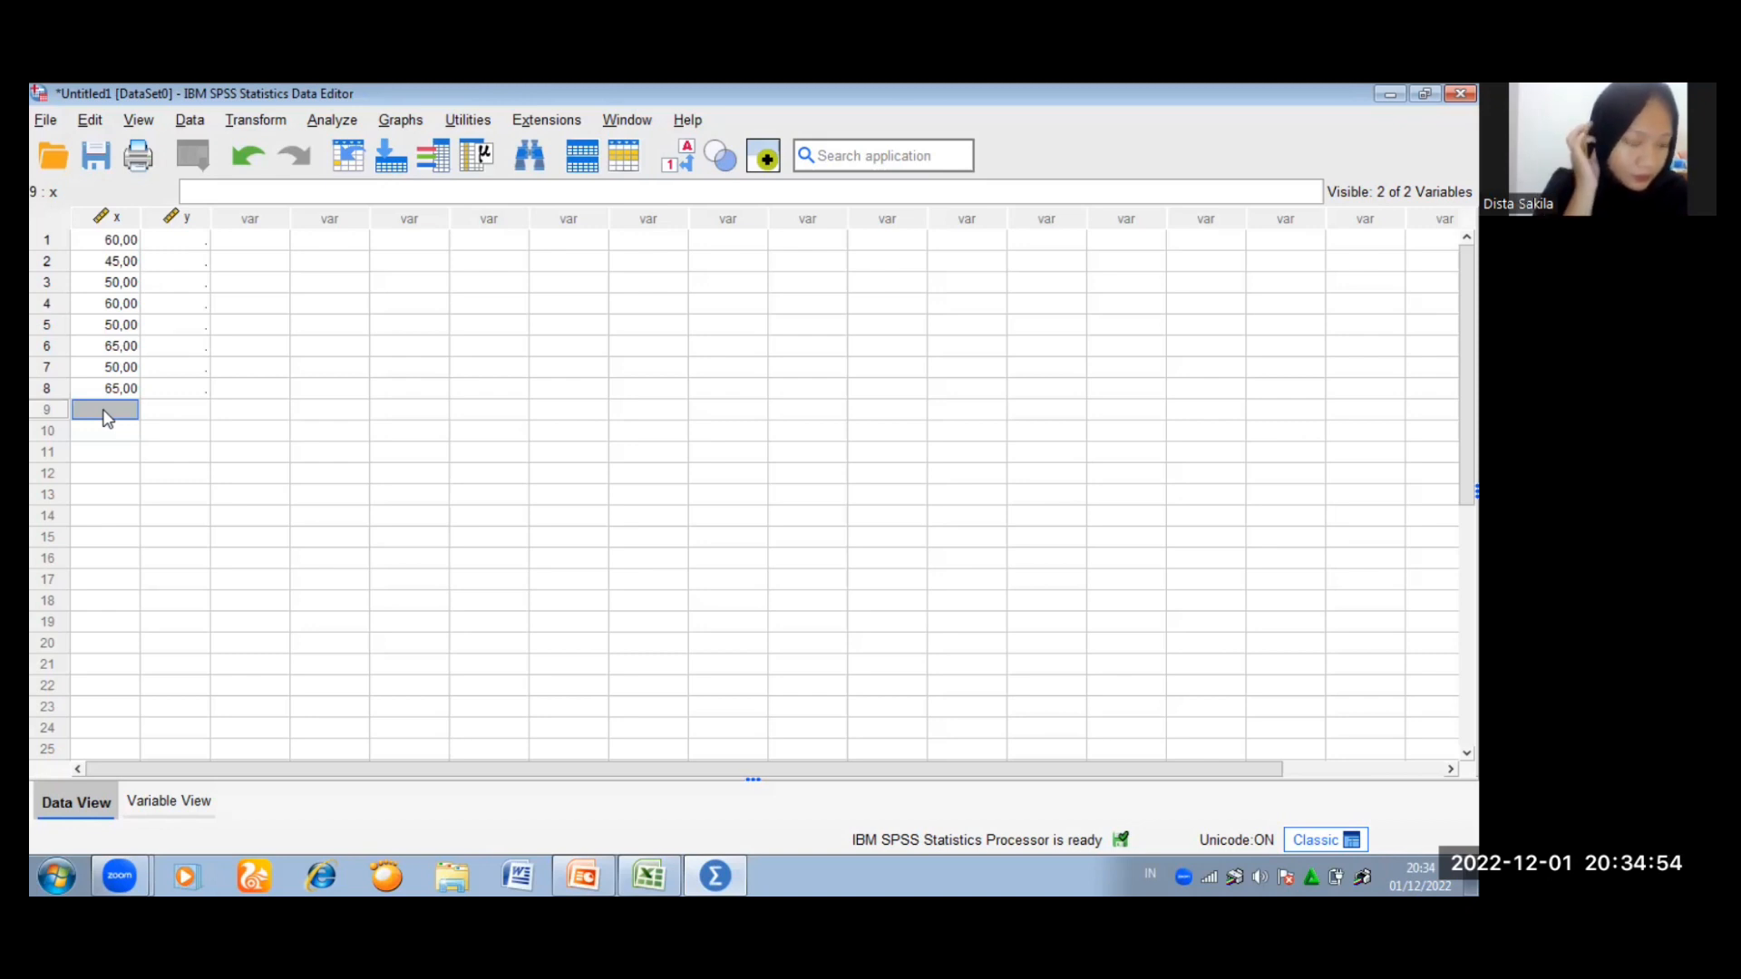
pyautogui.click(112, 368)
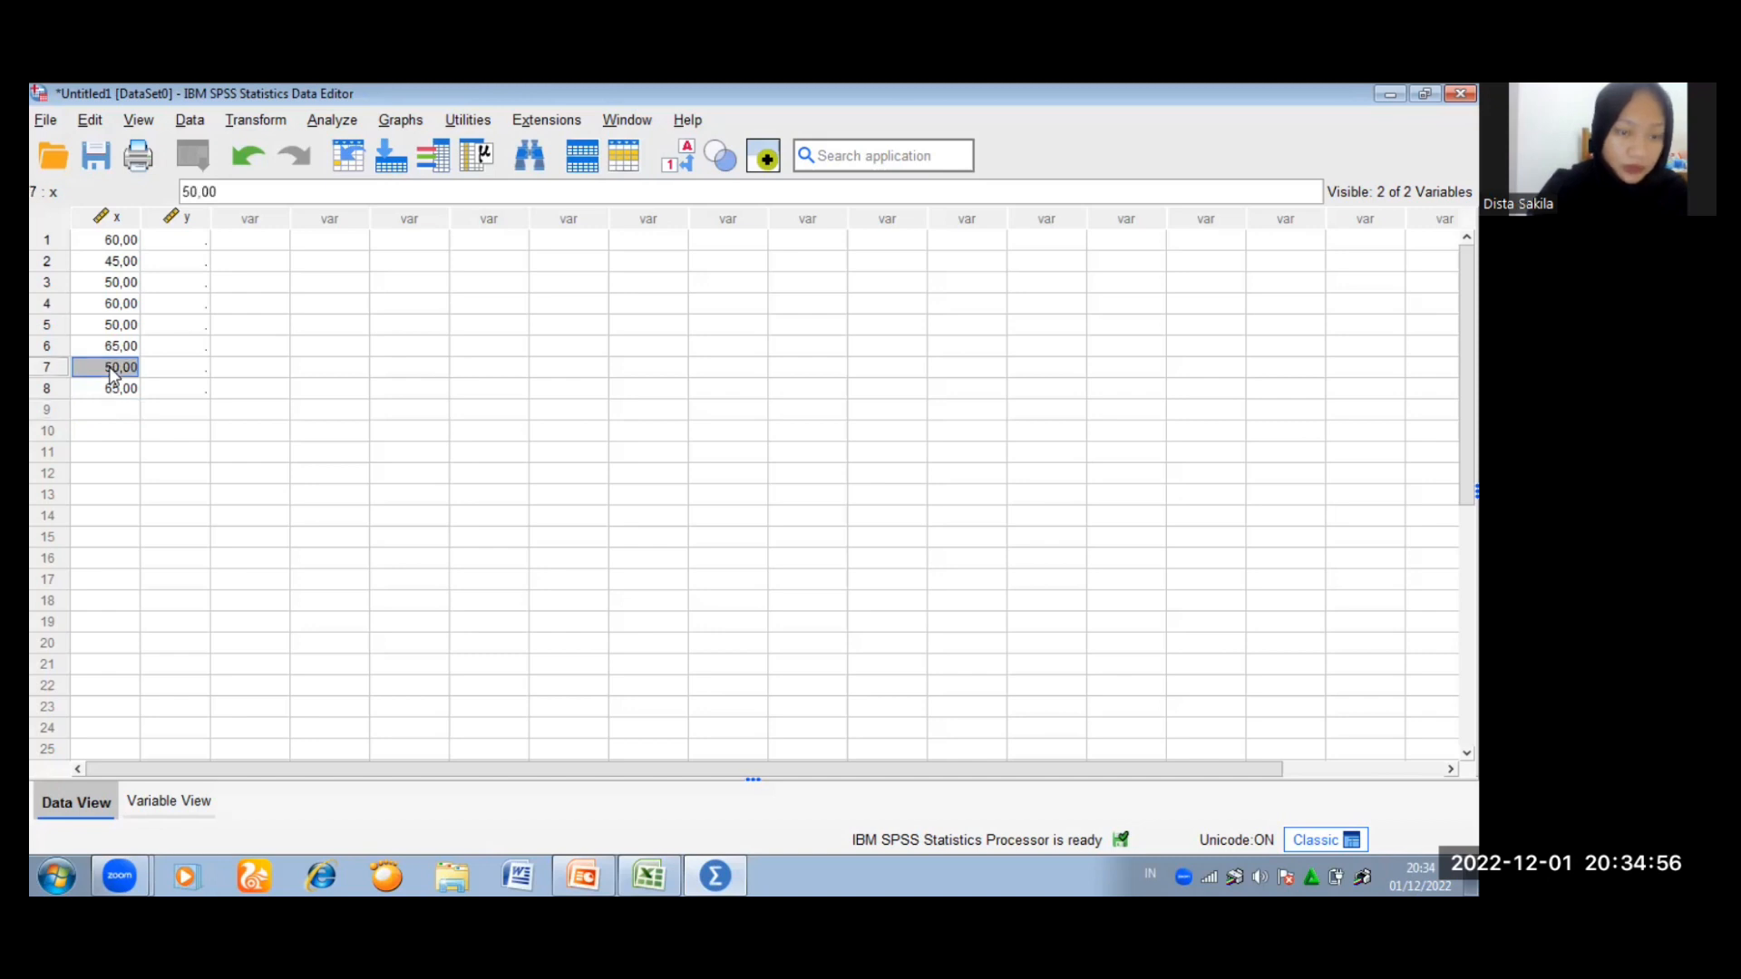
pyautogui.write('60')
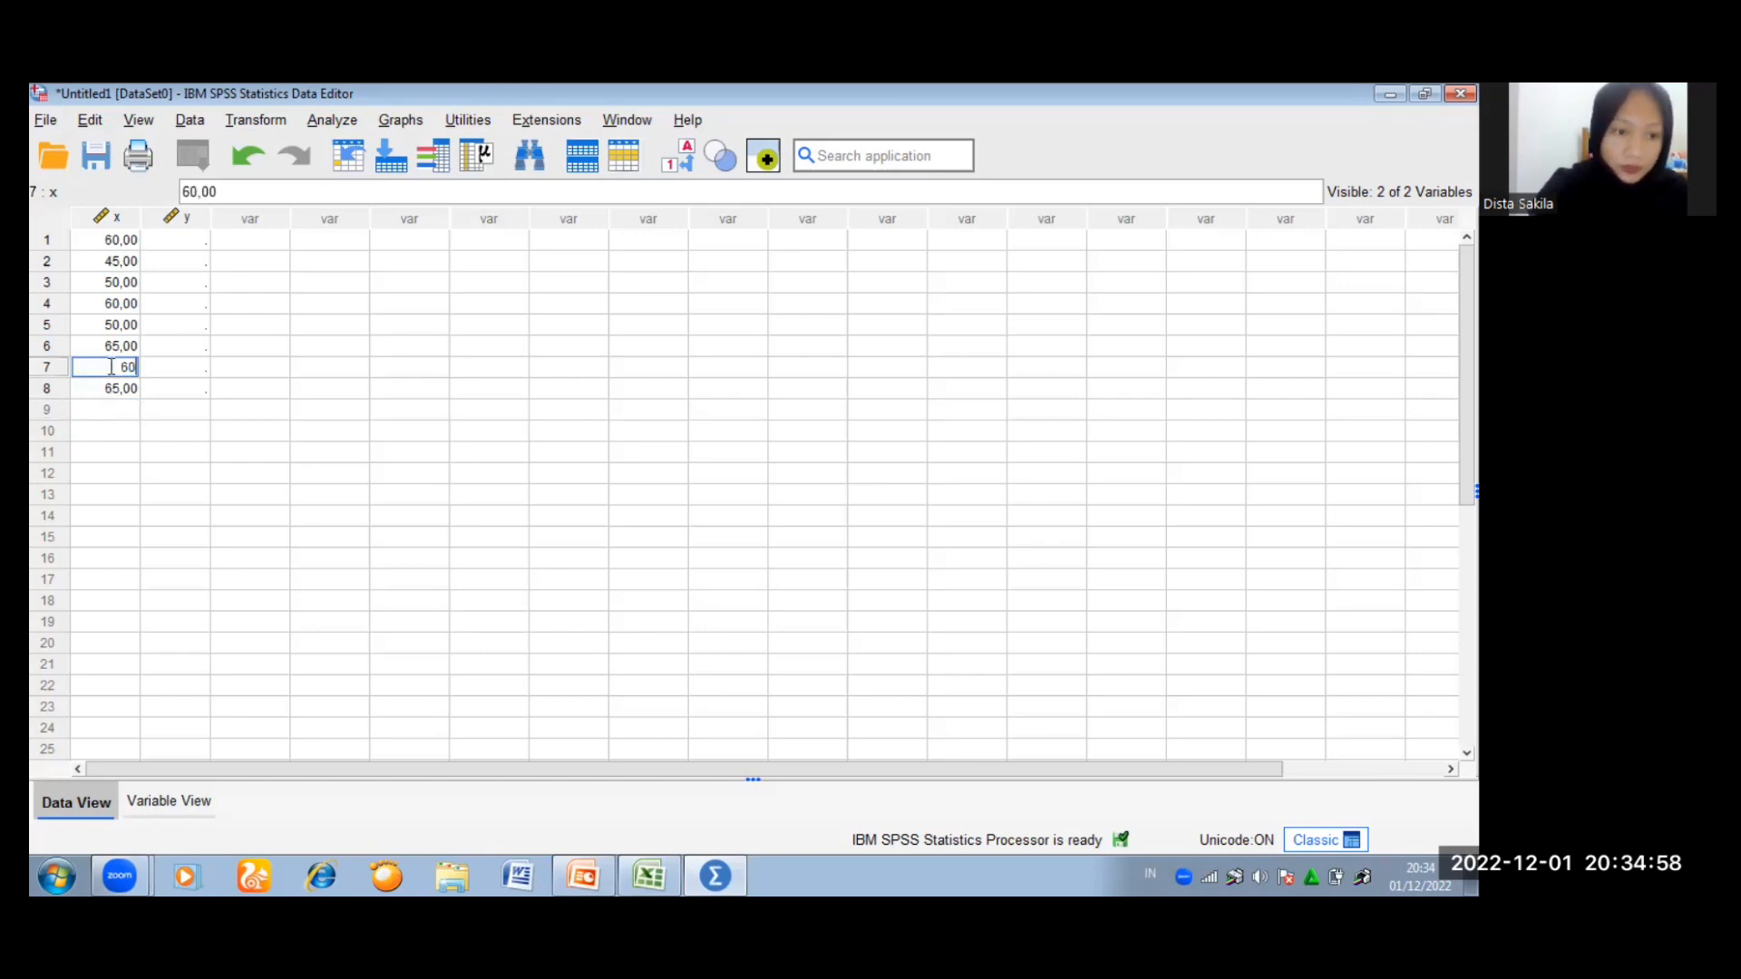
pyautogui.press('Return')
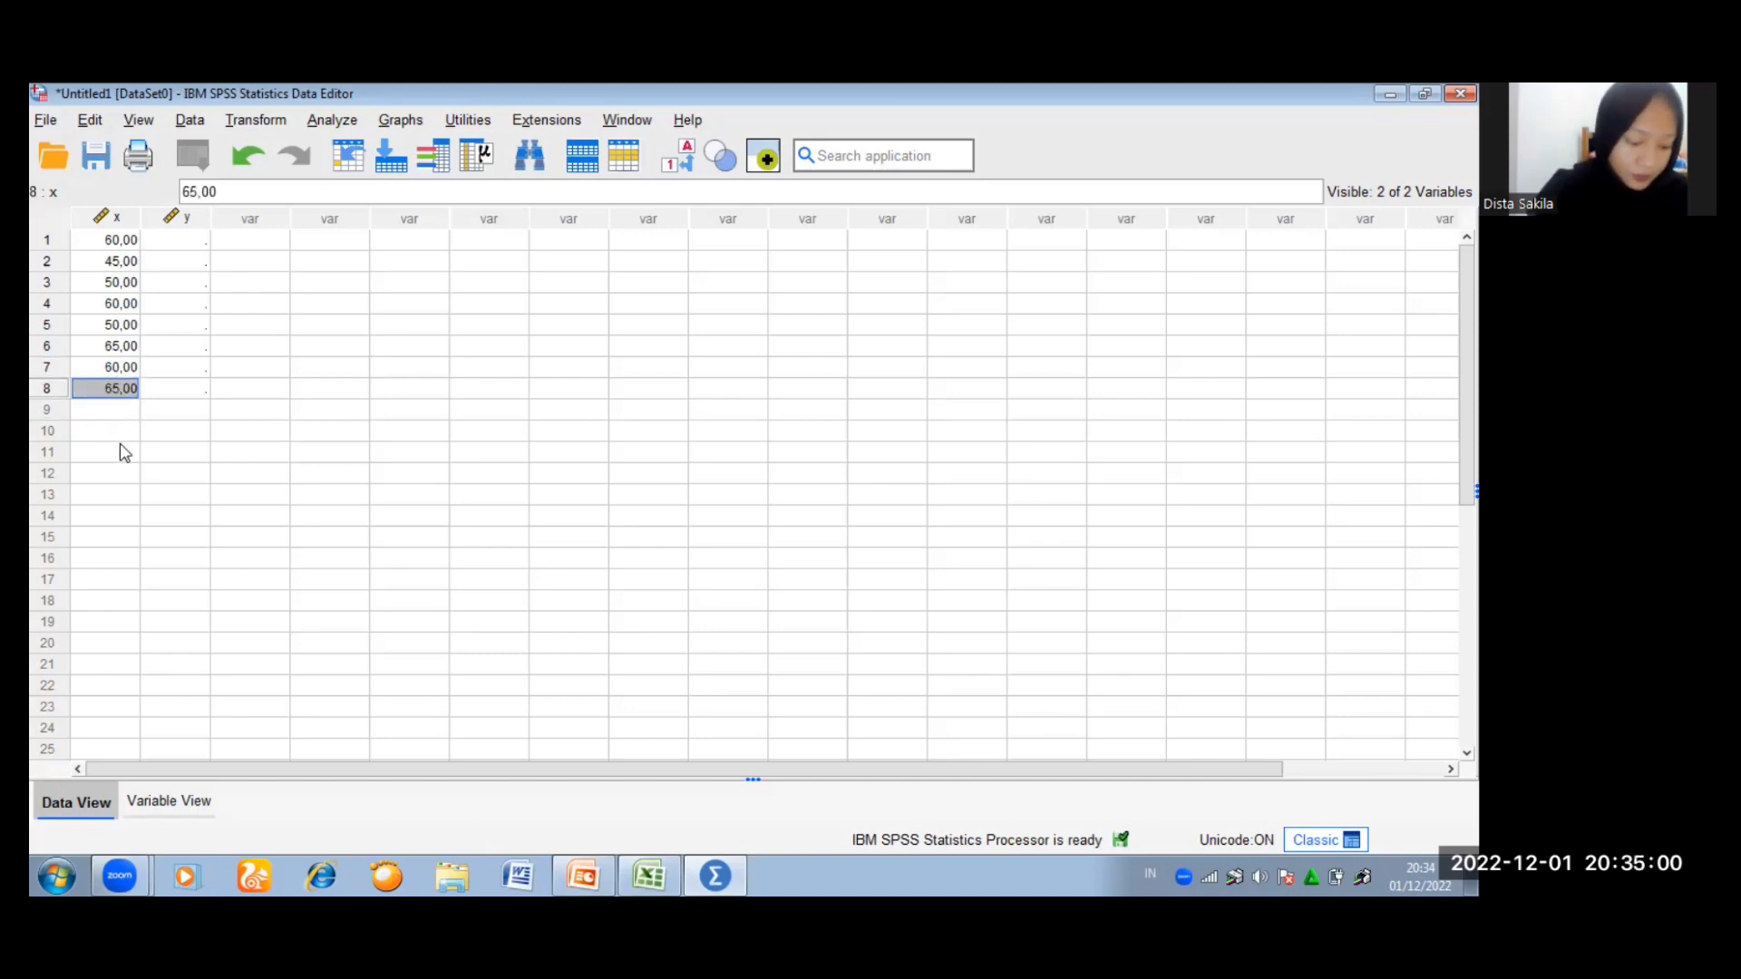
pyautogui.click(127, 411)
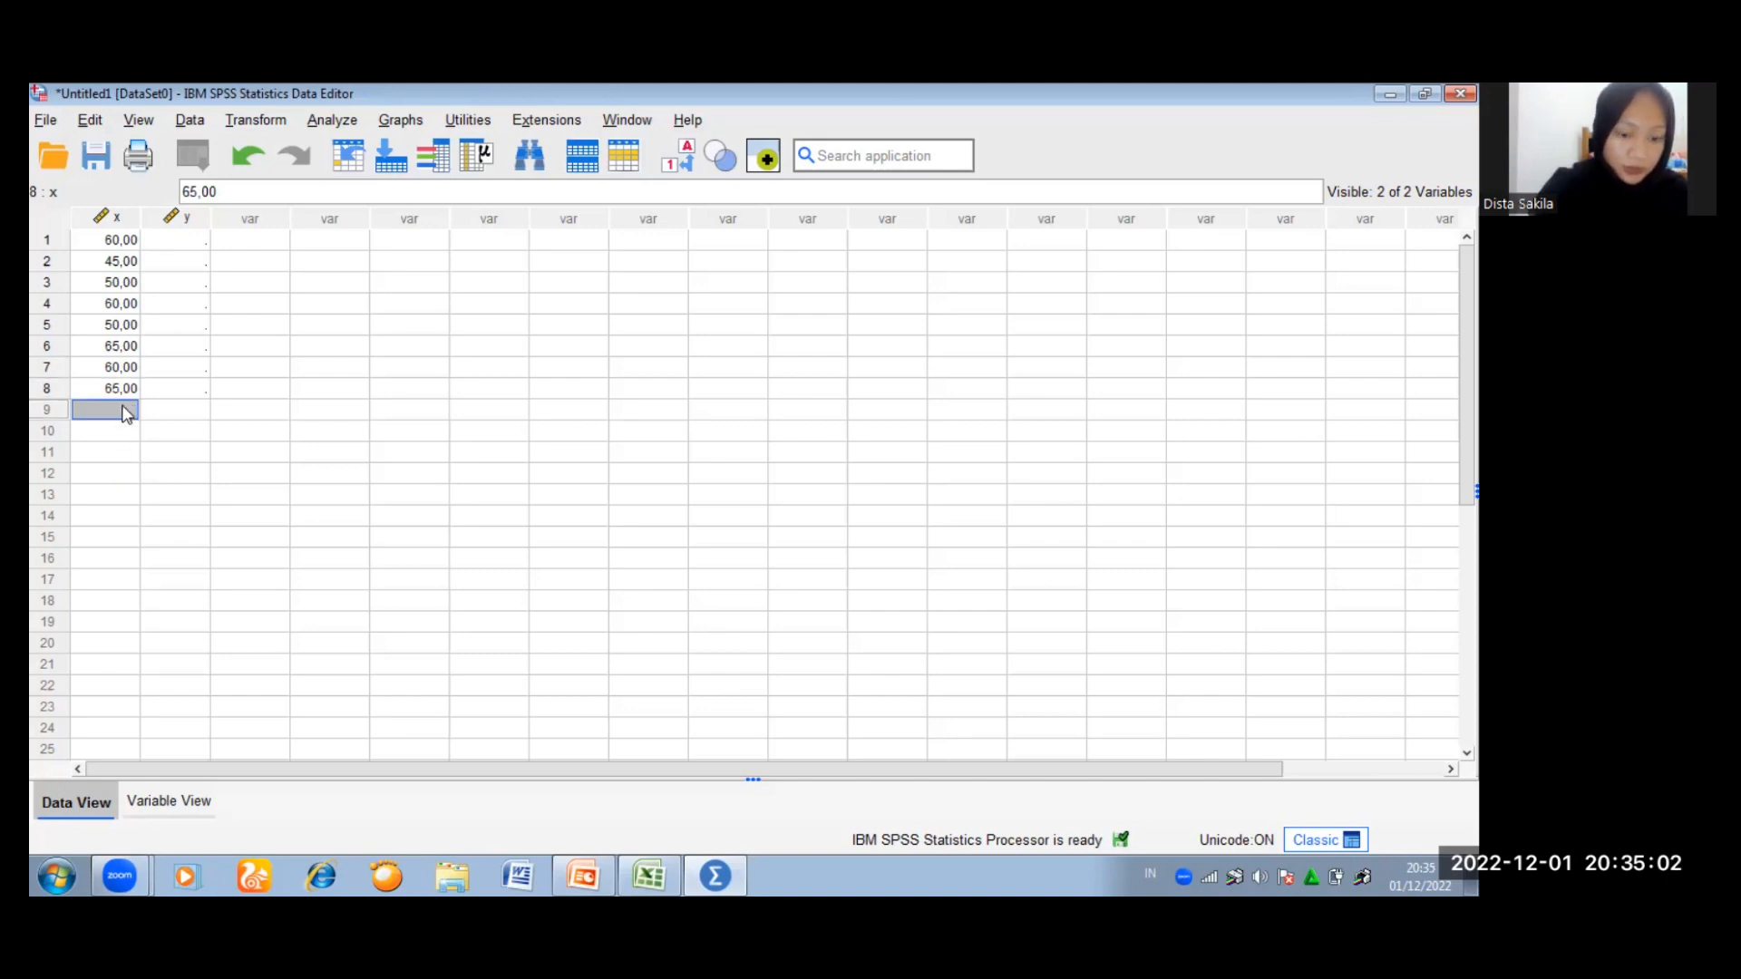
pyautogui.write('50.')
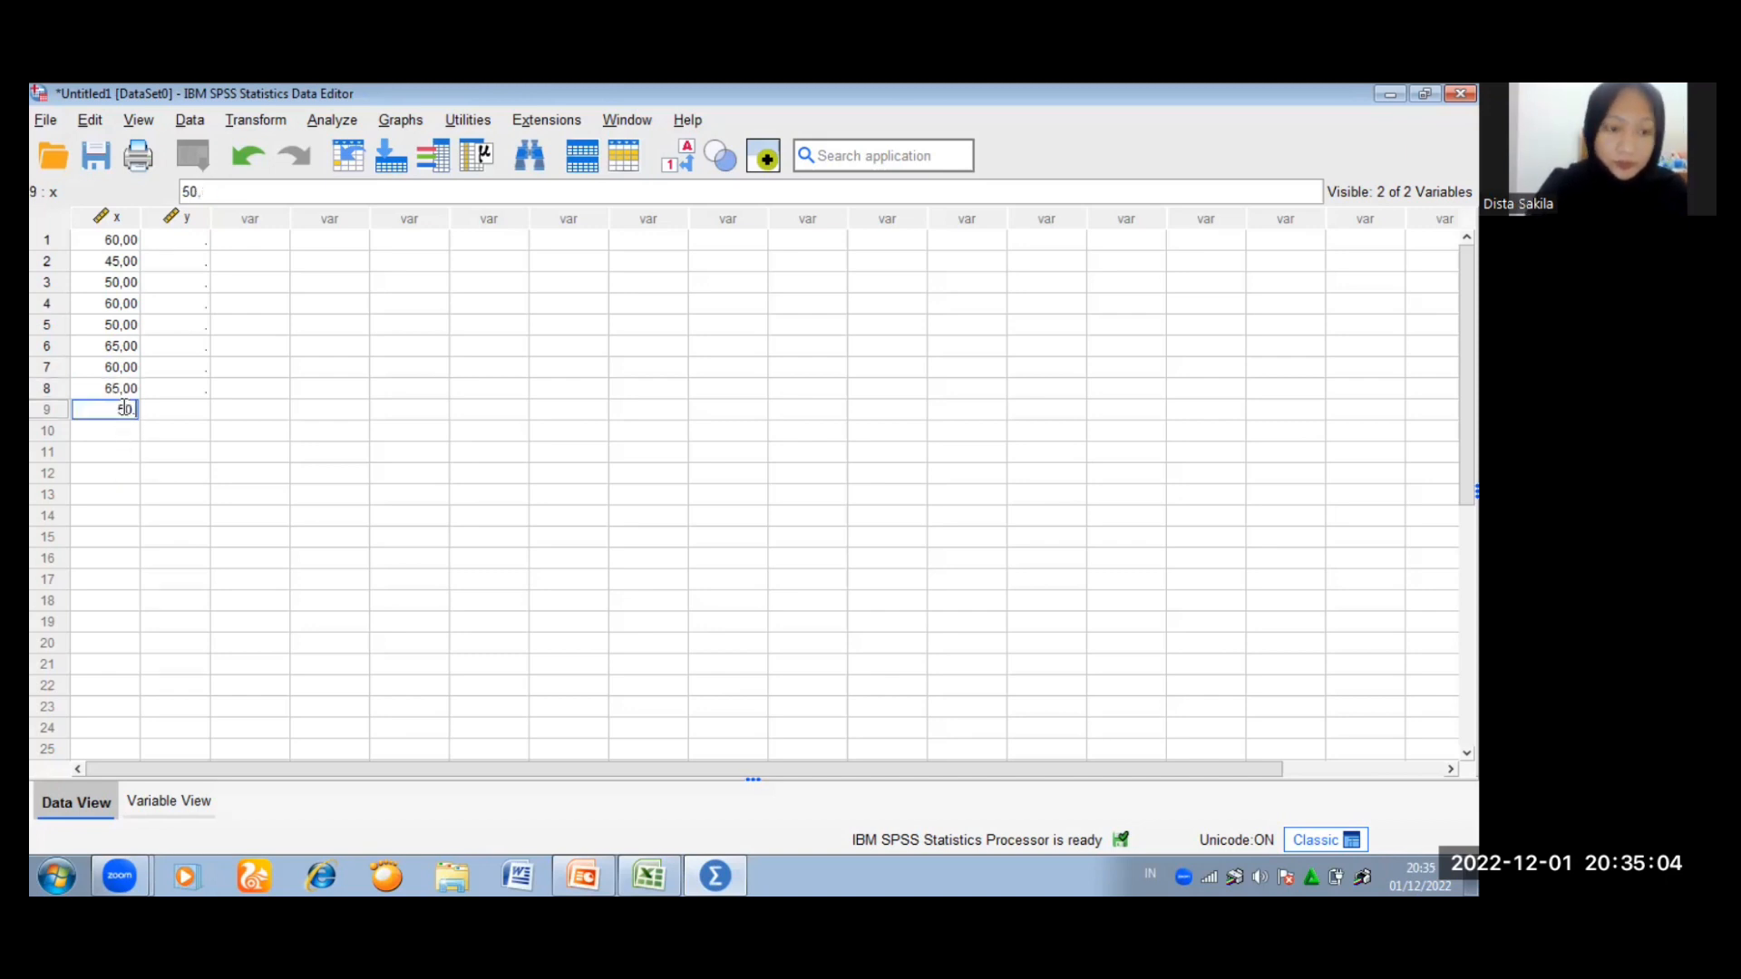
pyautogui.press('Return')
# Step: Complete variable x with the Matematika scores 50, 65, 45 and 50 in cases 9 to 12
pyautogui.click(127, 412)
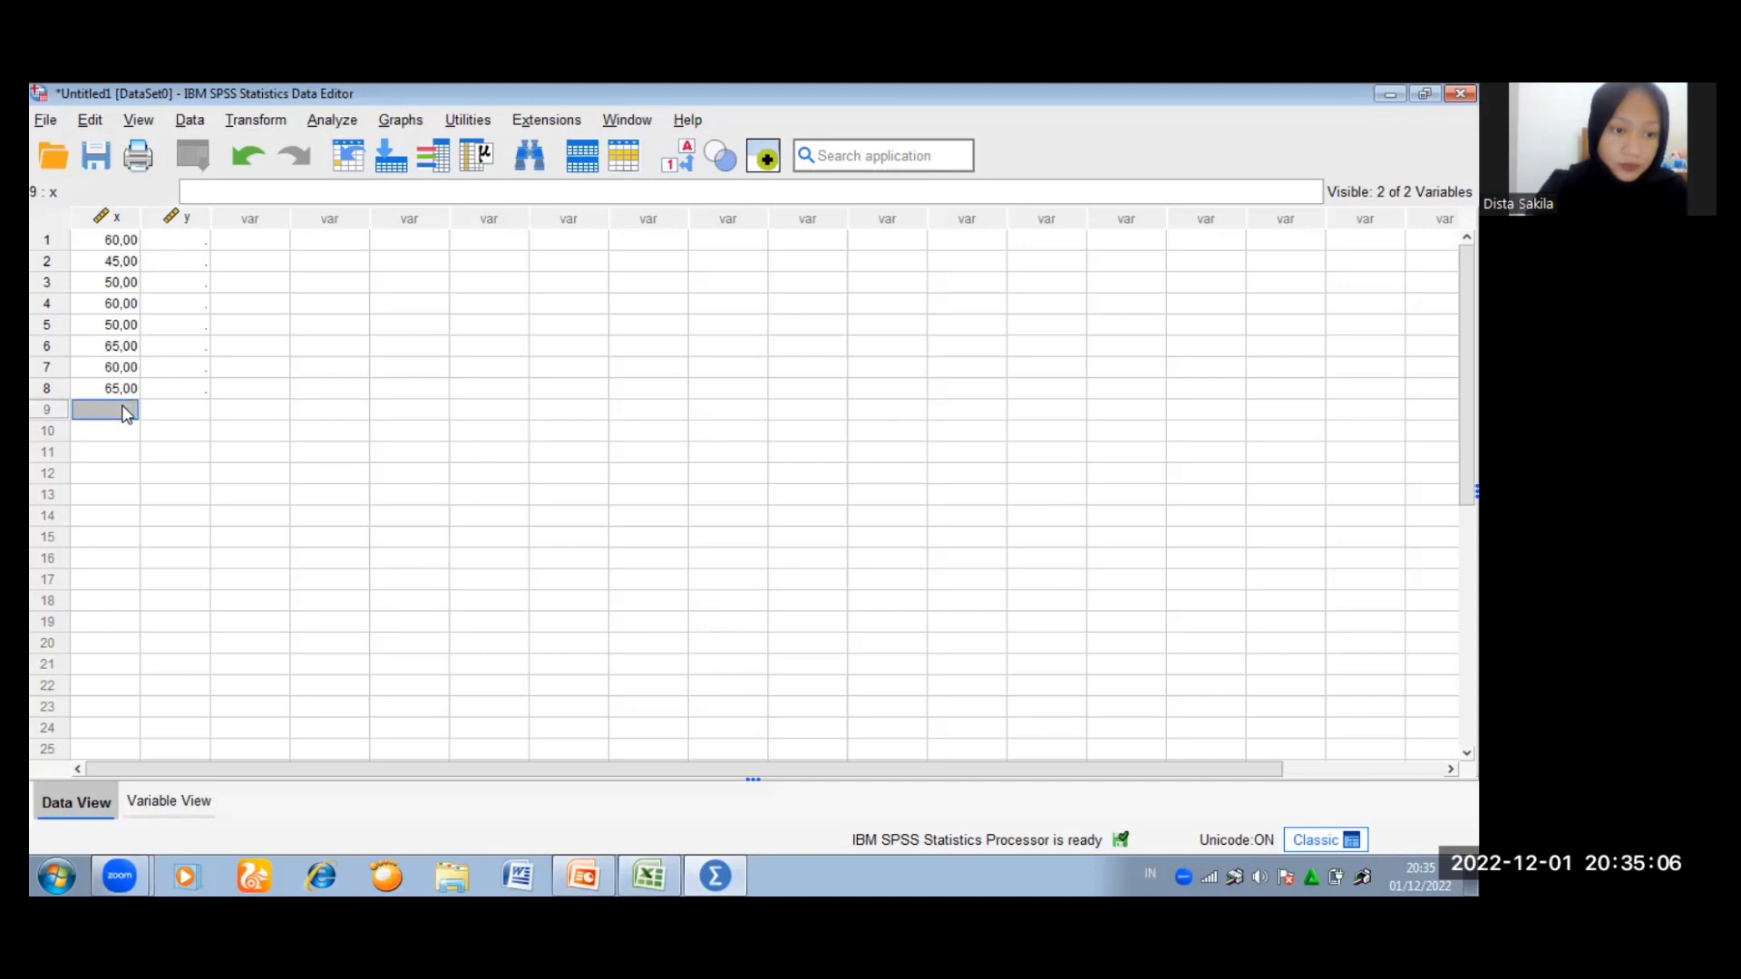
pyautogui.write('50')
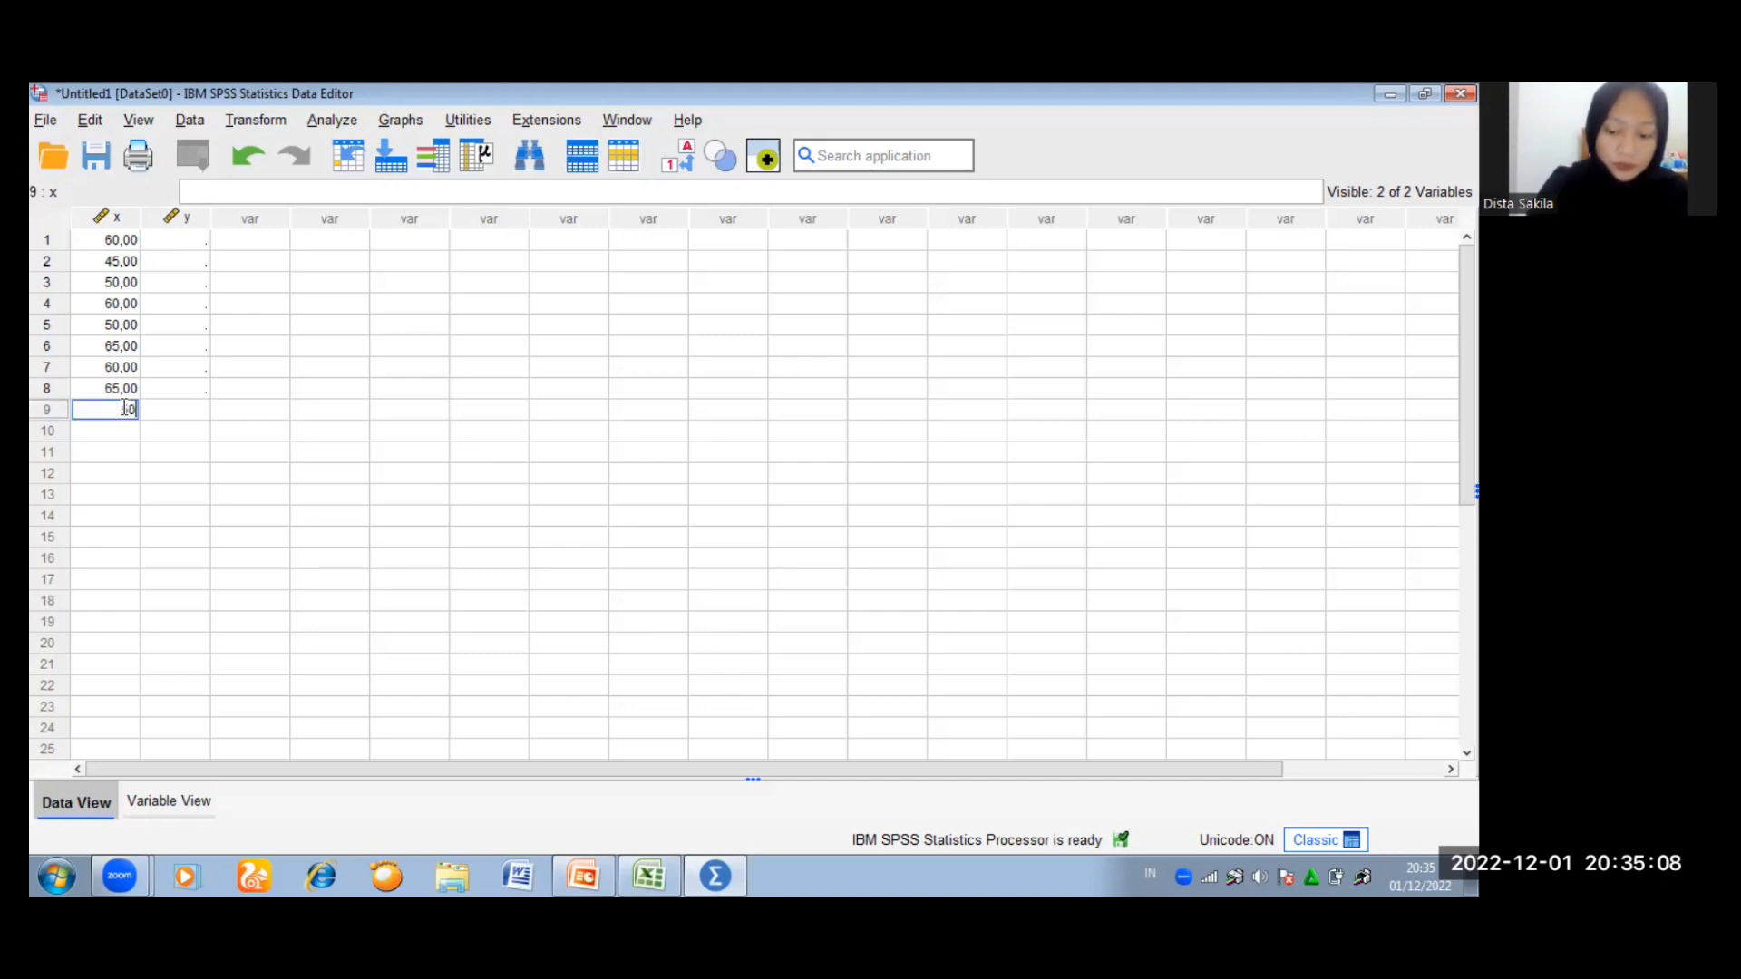
pyautogui.press('Return')
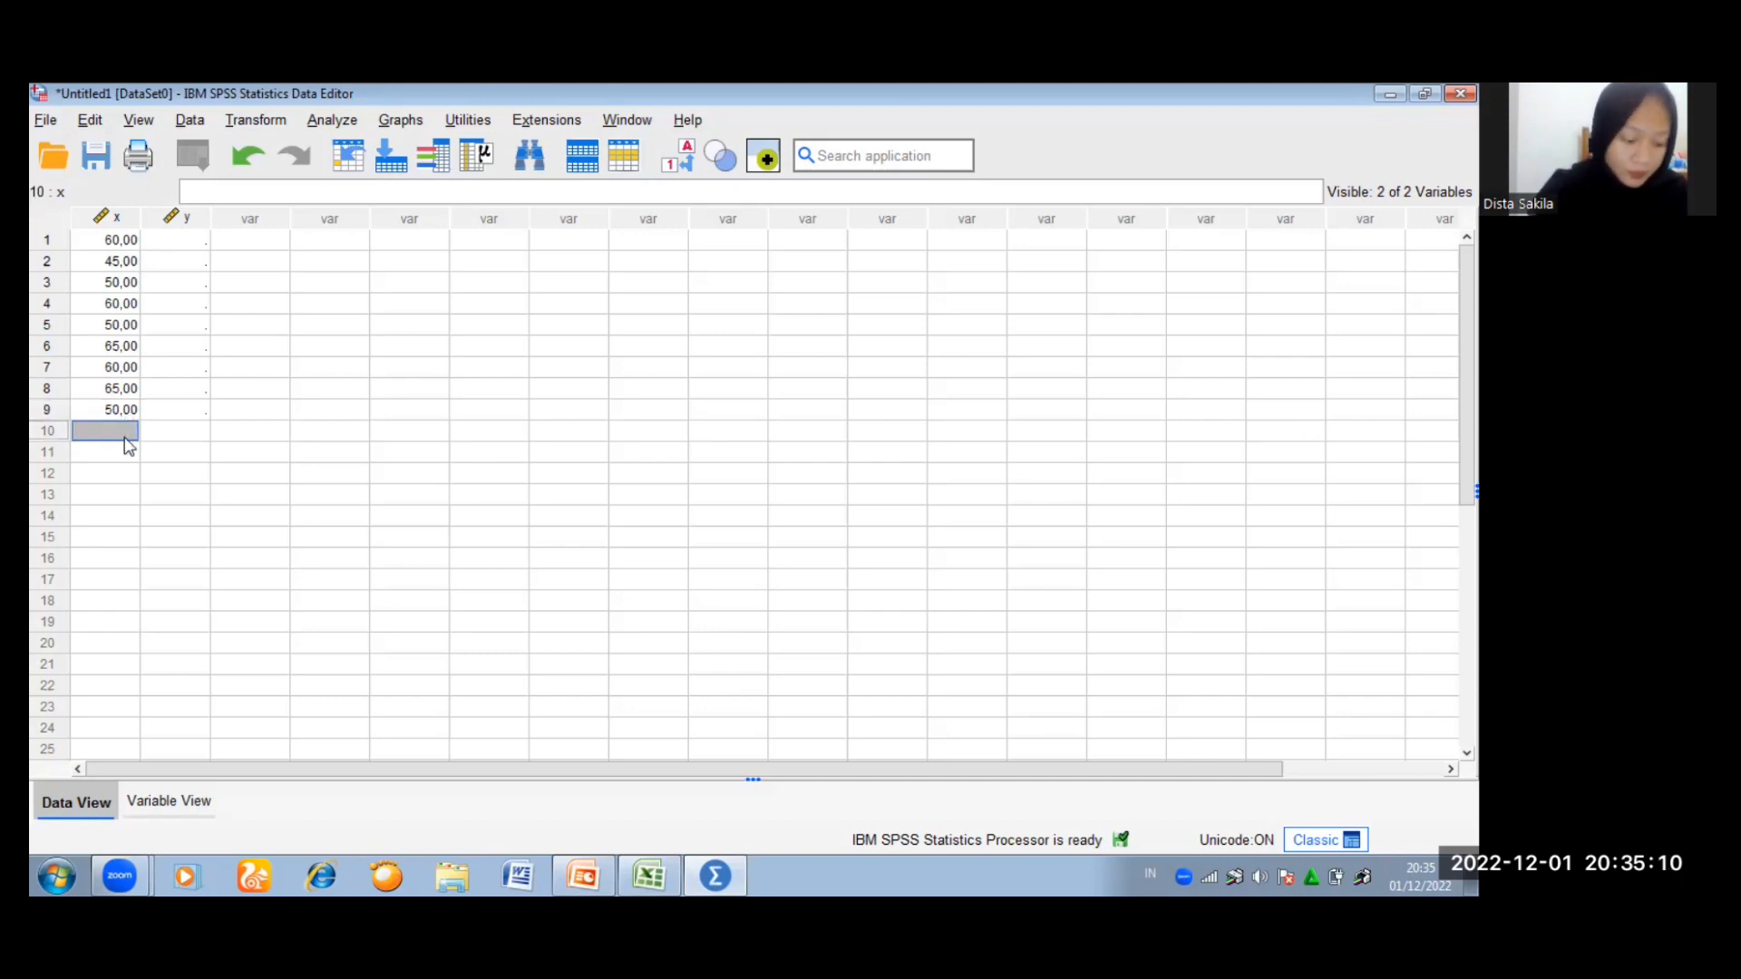
pyautogui.write('65')
pyautogui.press('Return')
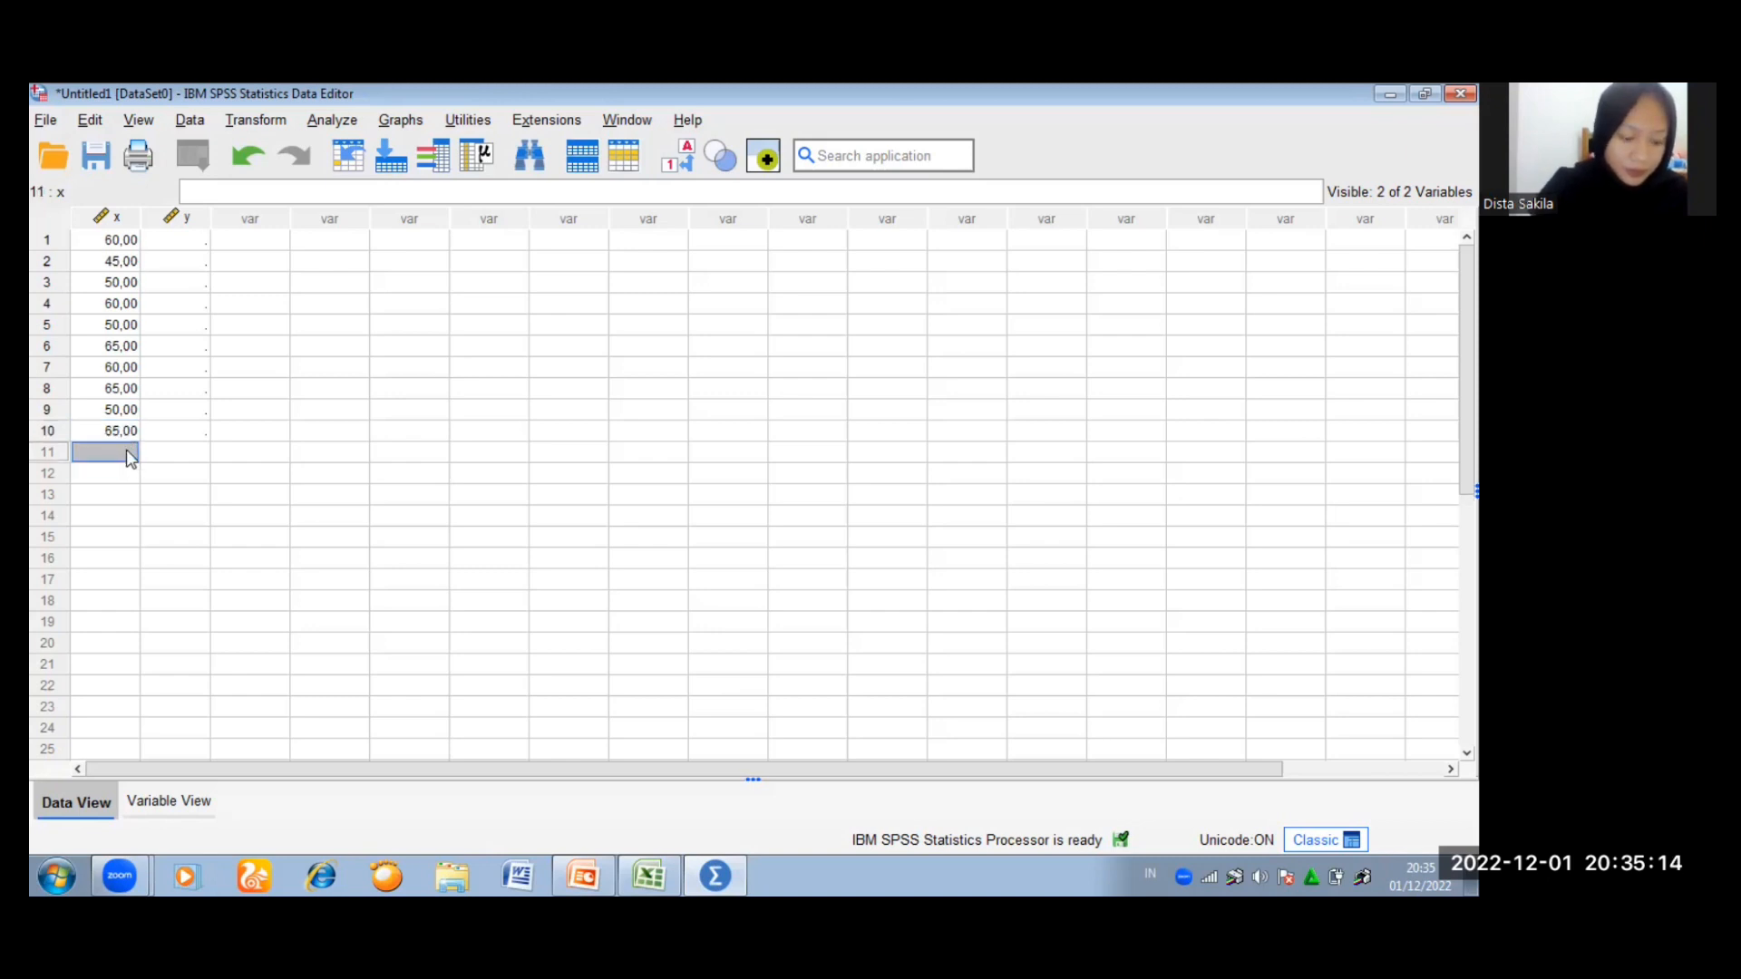
pyautogui.write('45')
pyautogui.press('Return')
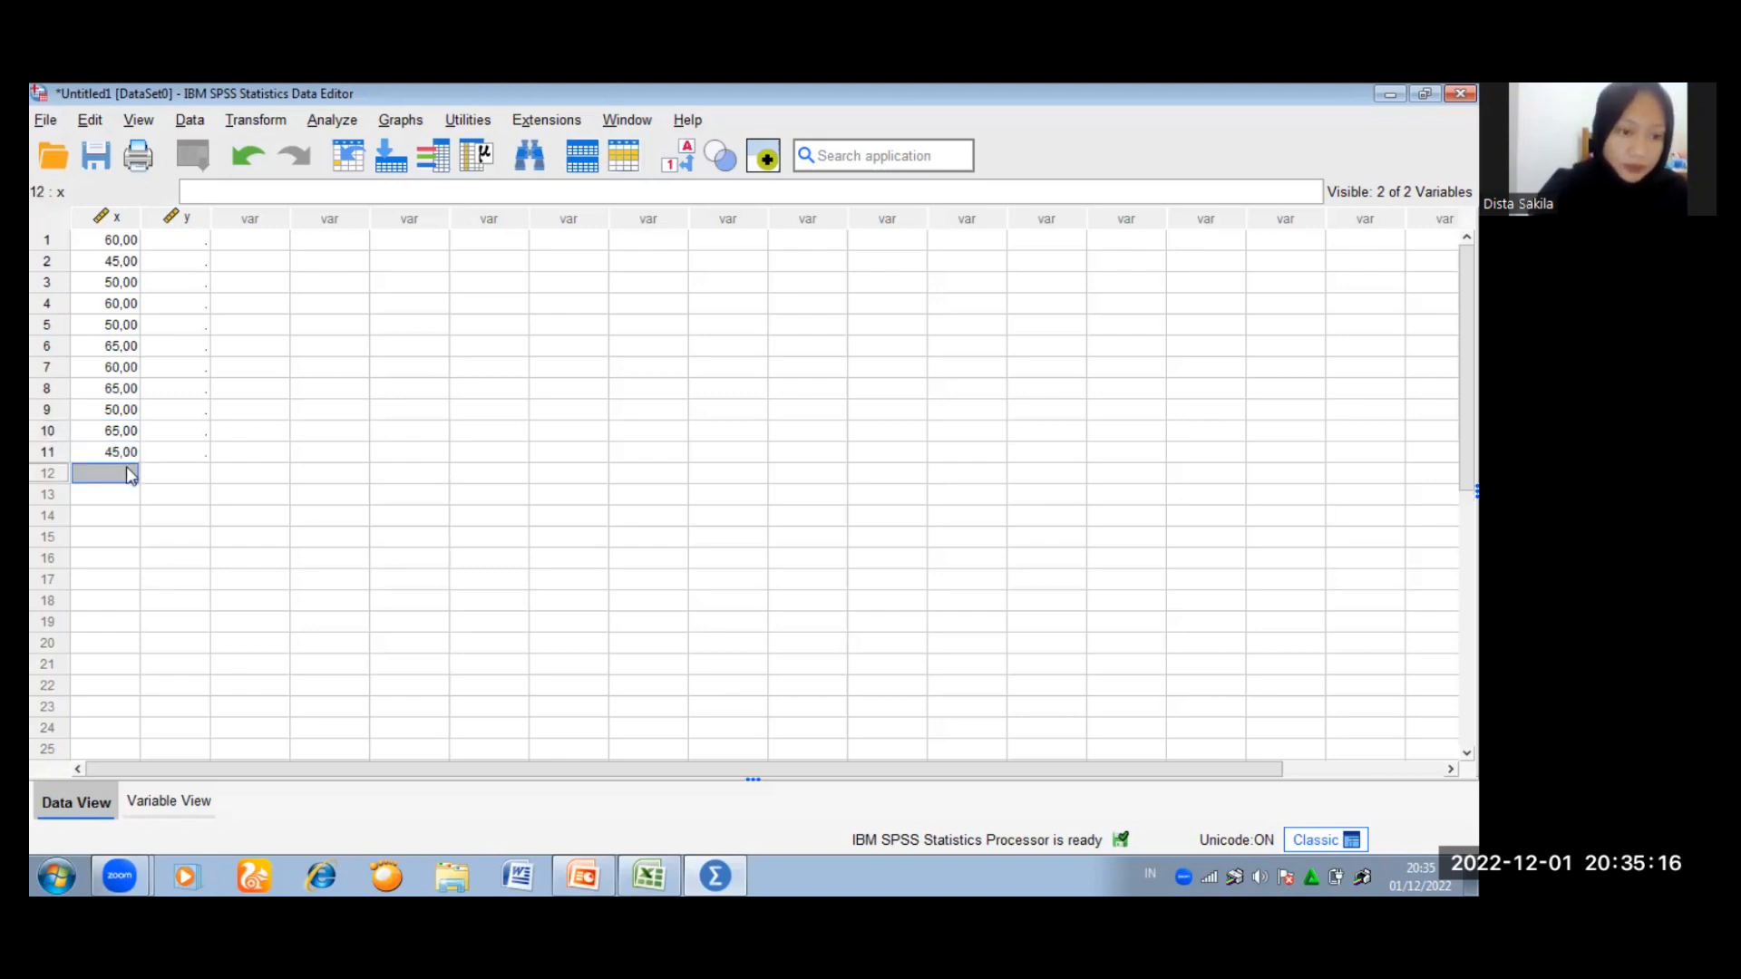
pyautogui.write('50')
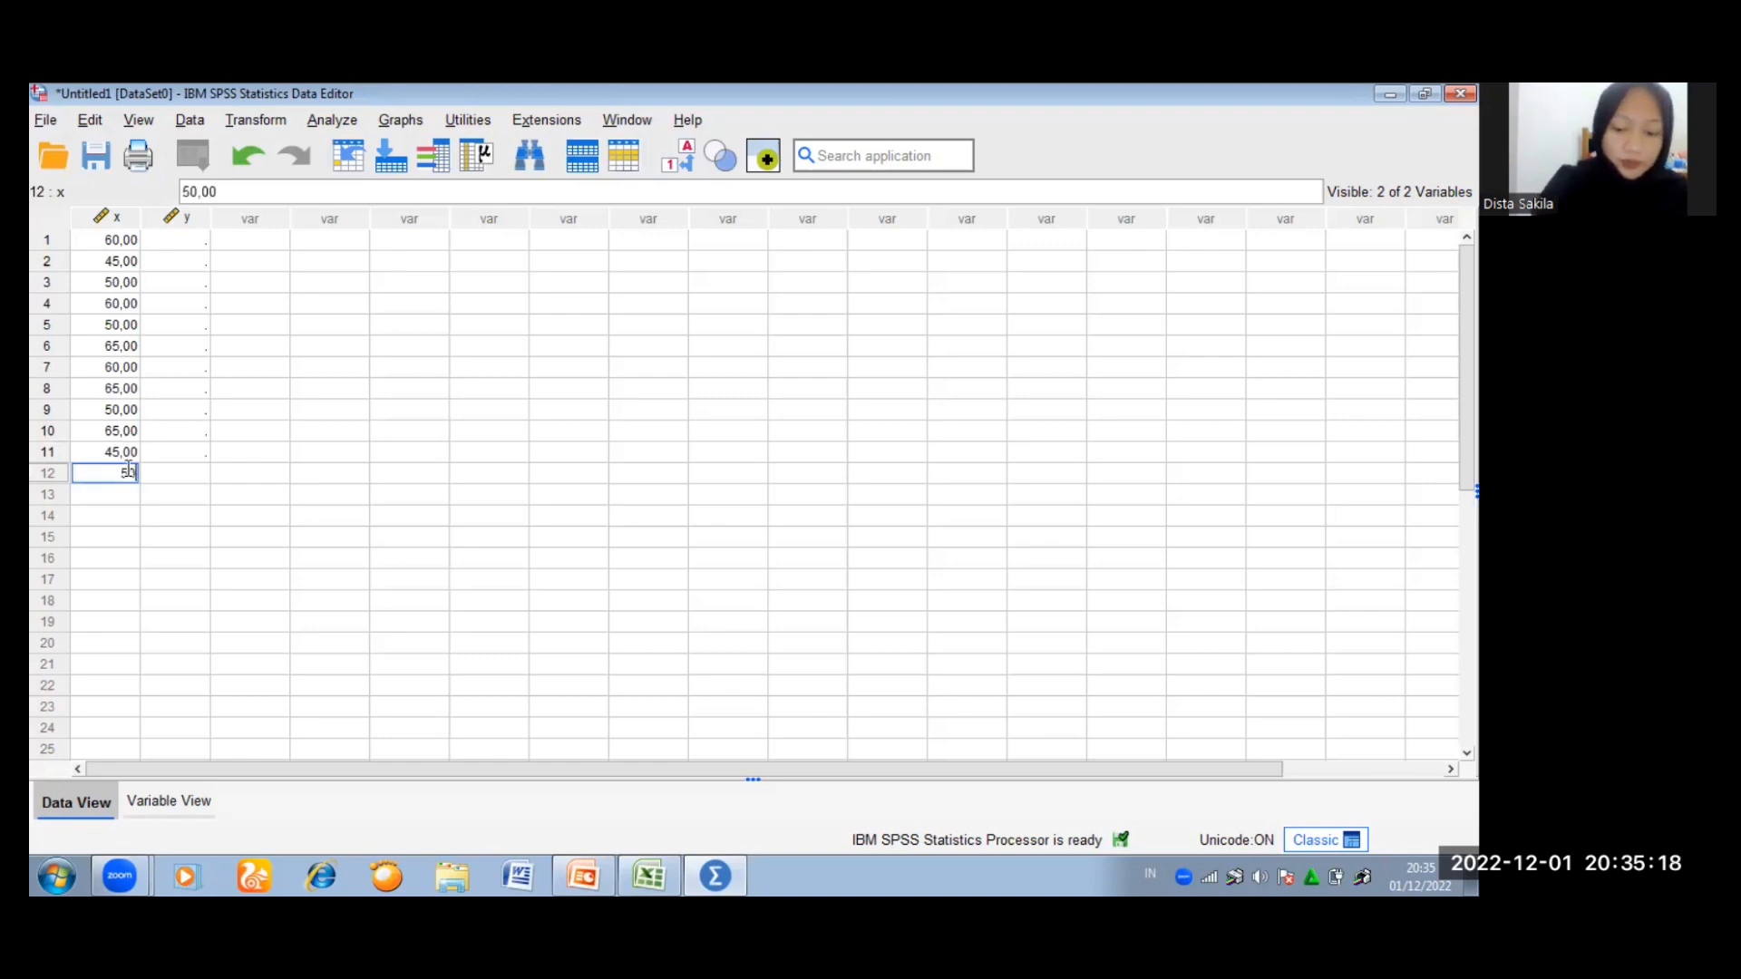
pyautogui.press('Return')
# Step: Enter the Fisika scores 80, 69, 71 and 85 for variable y in cases 1 to 4
pyautogui.click(205, 241)
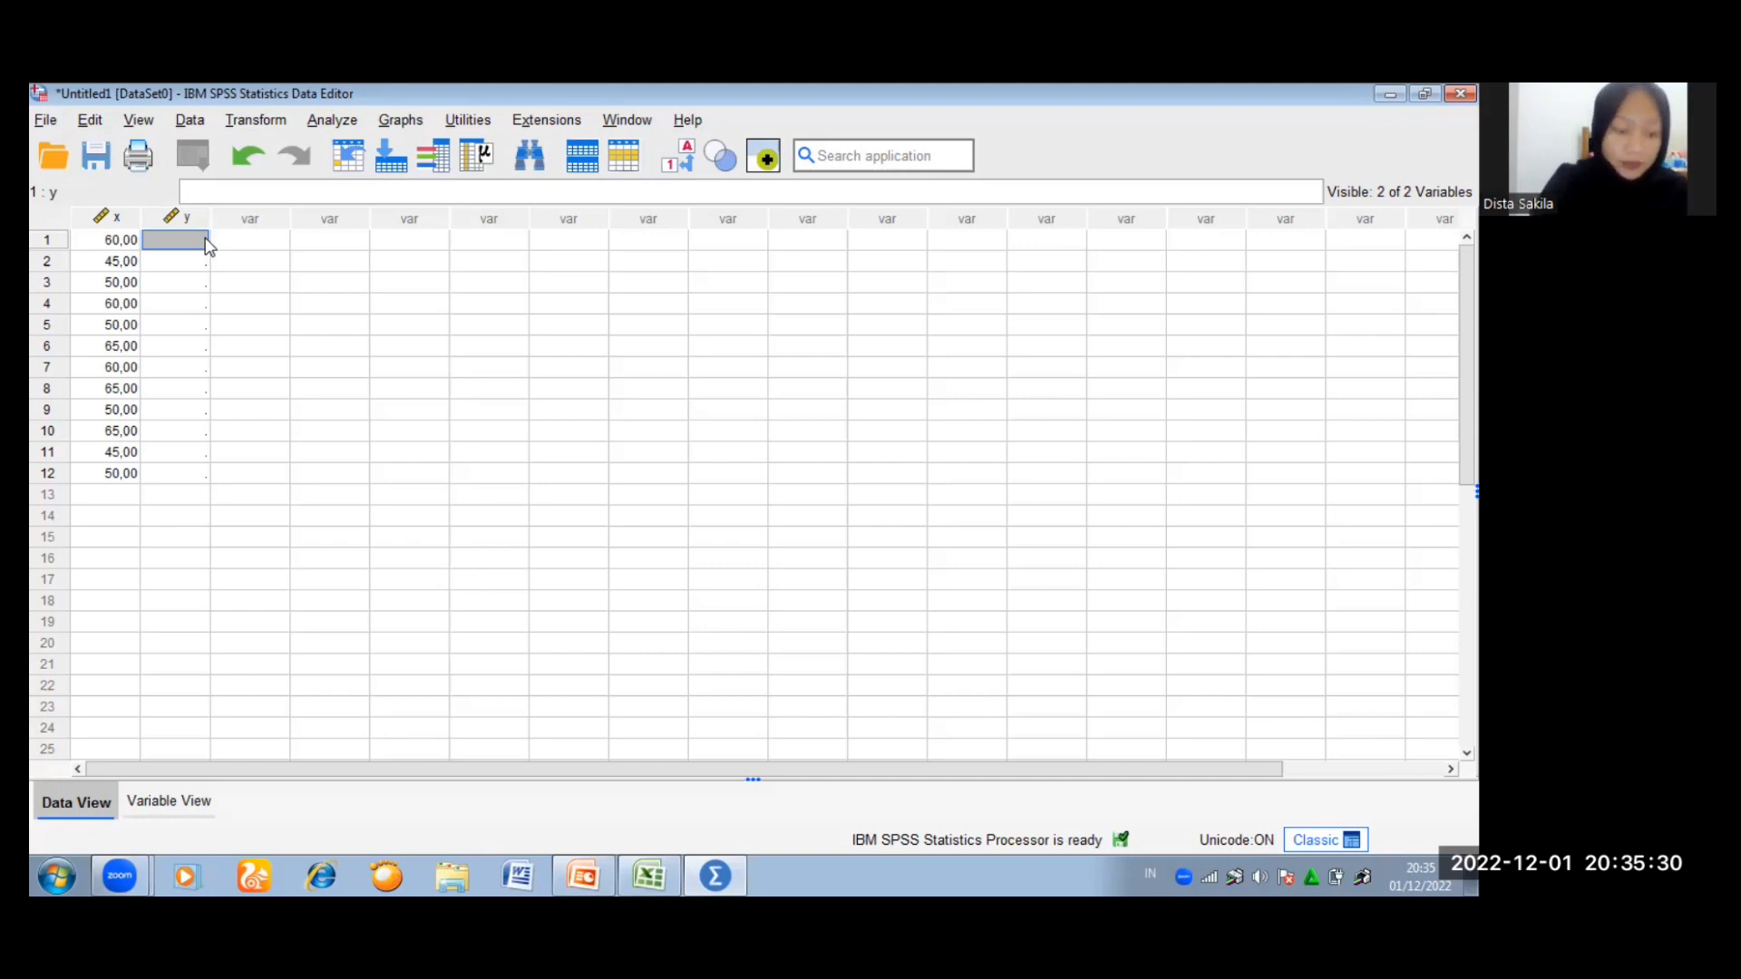
pyautogui.write('6')
pyautogui.press('Escape')
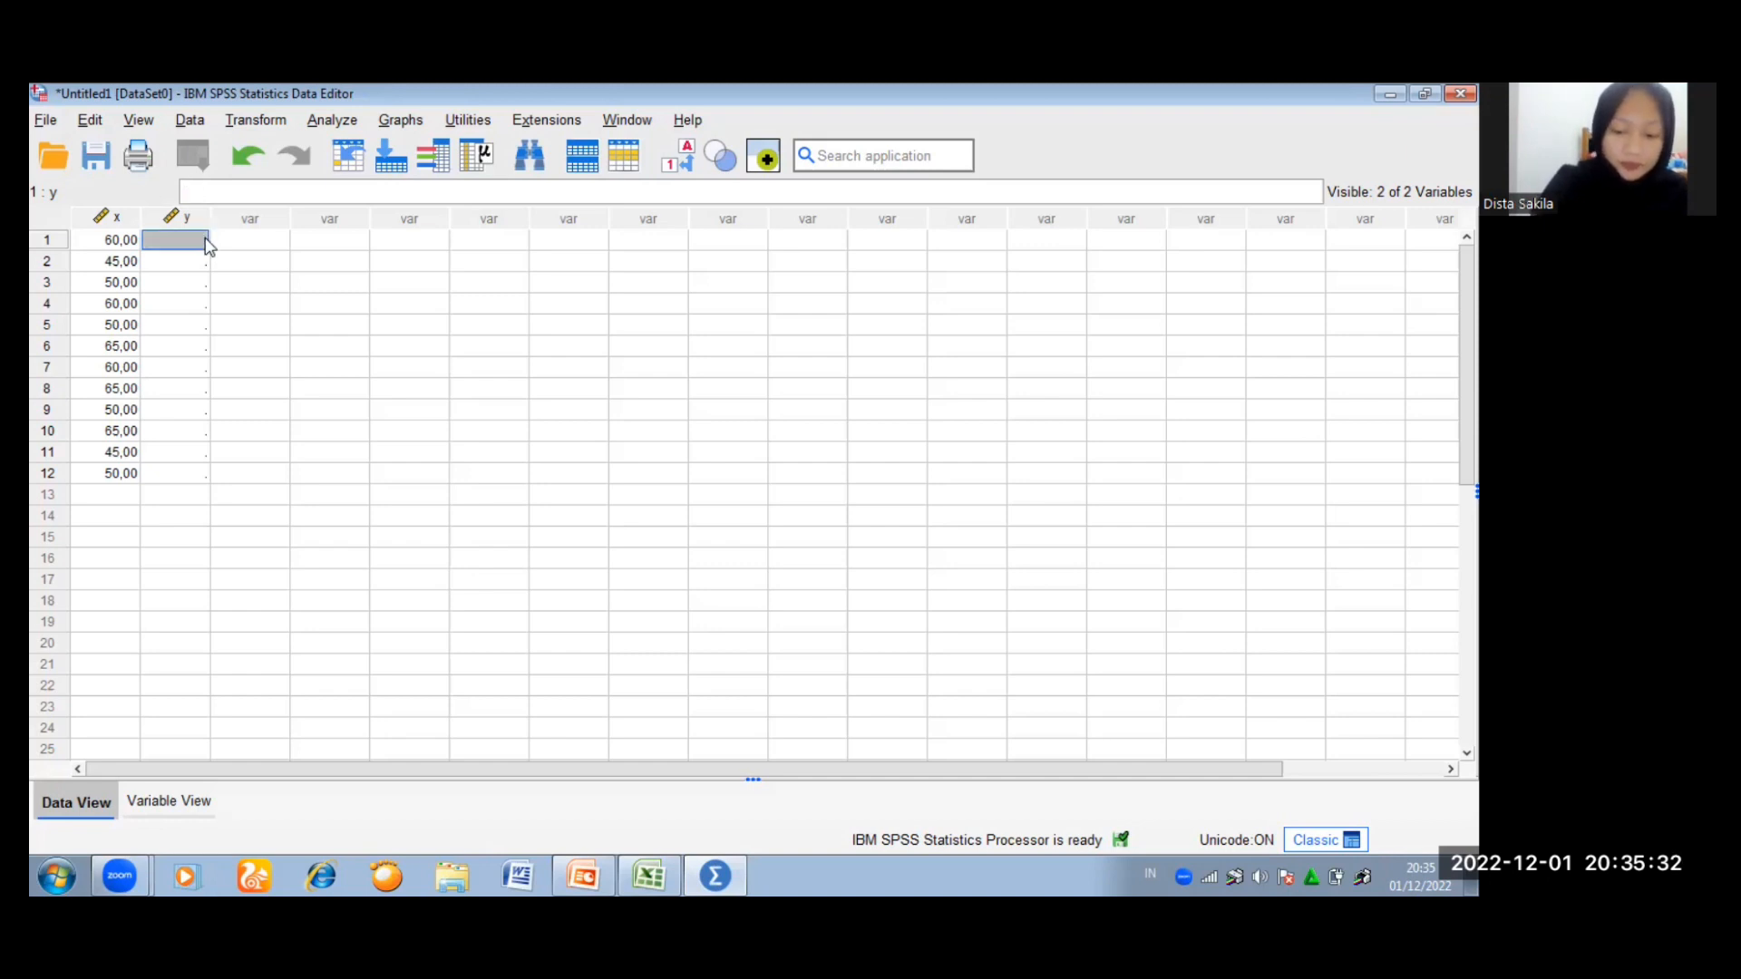
pyautogui.write('80')
pyautogui.press('Return')
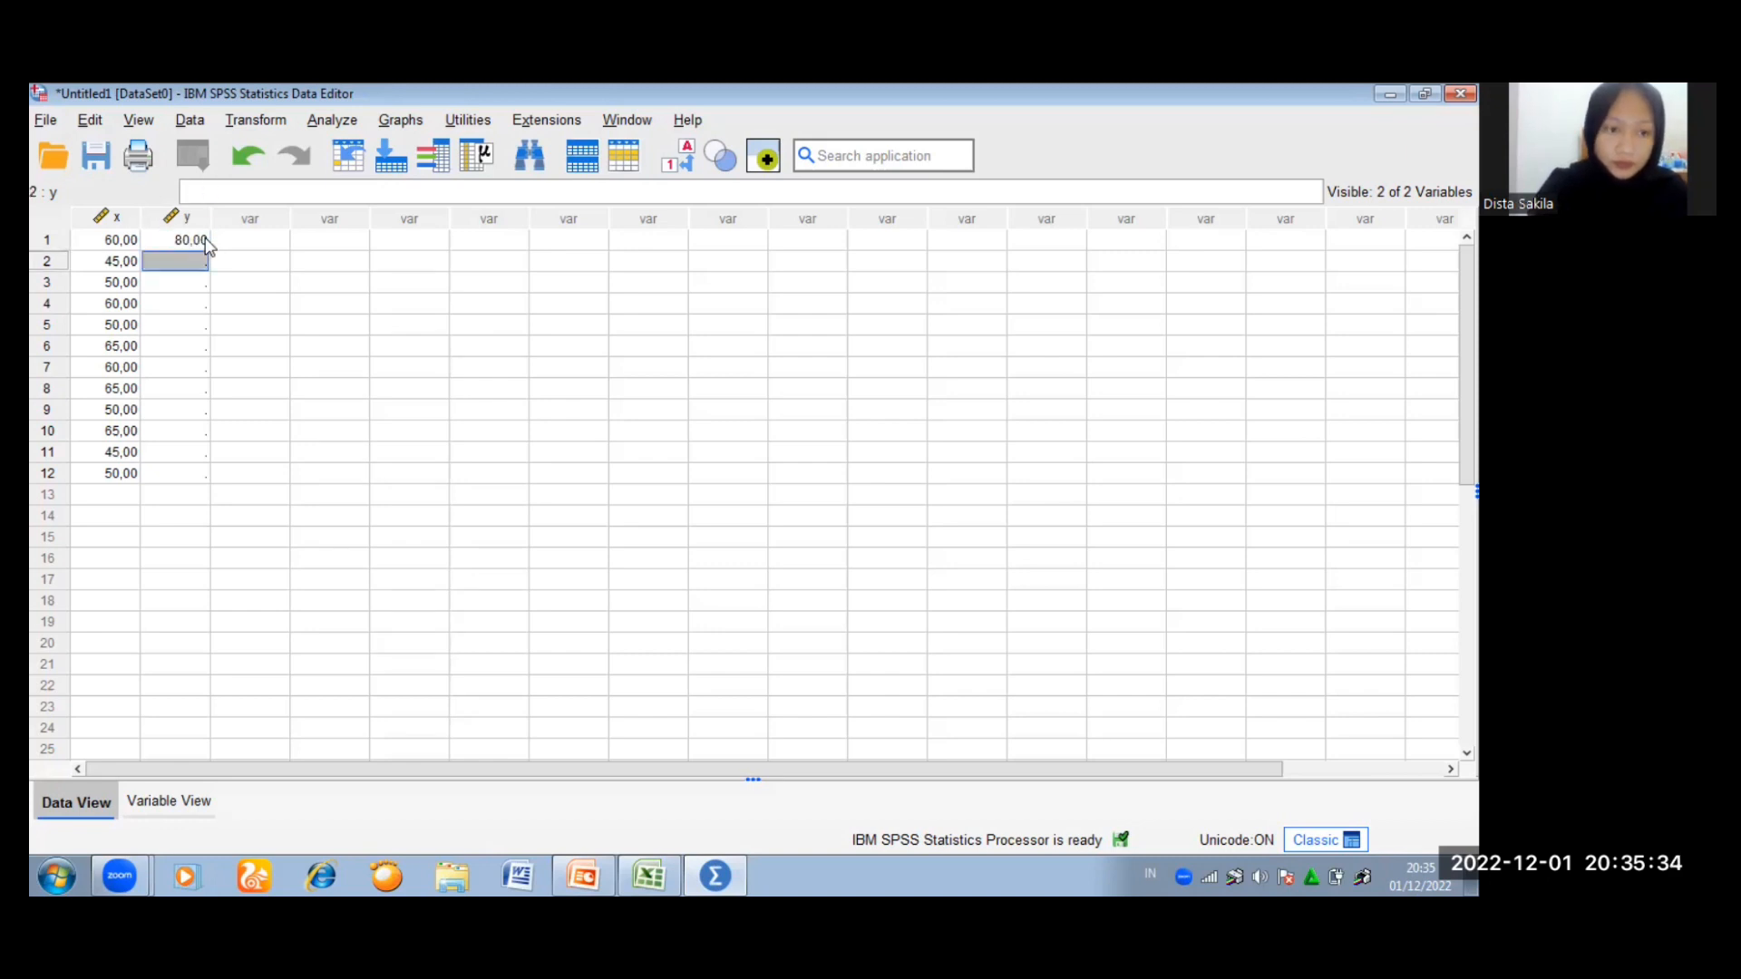
pyautogui.write('69')
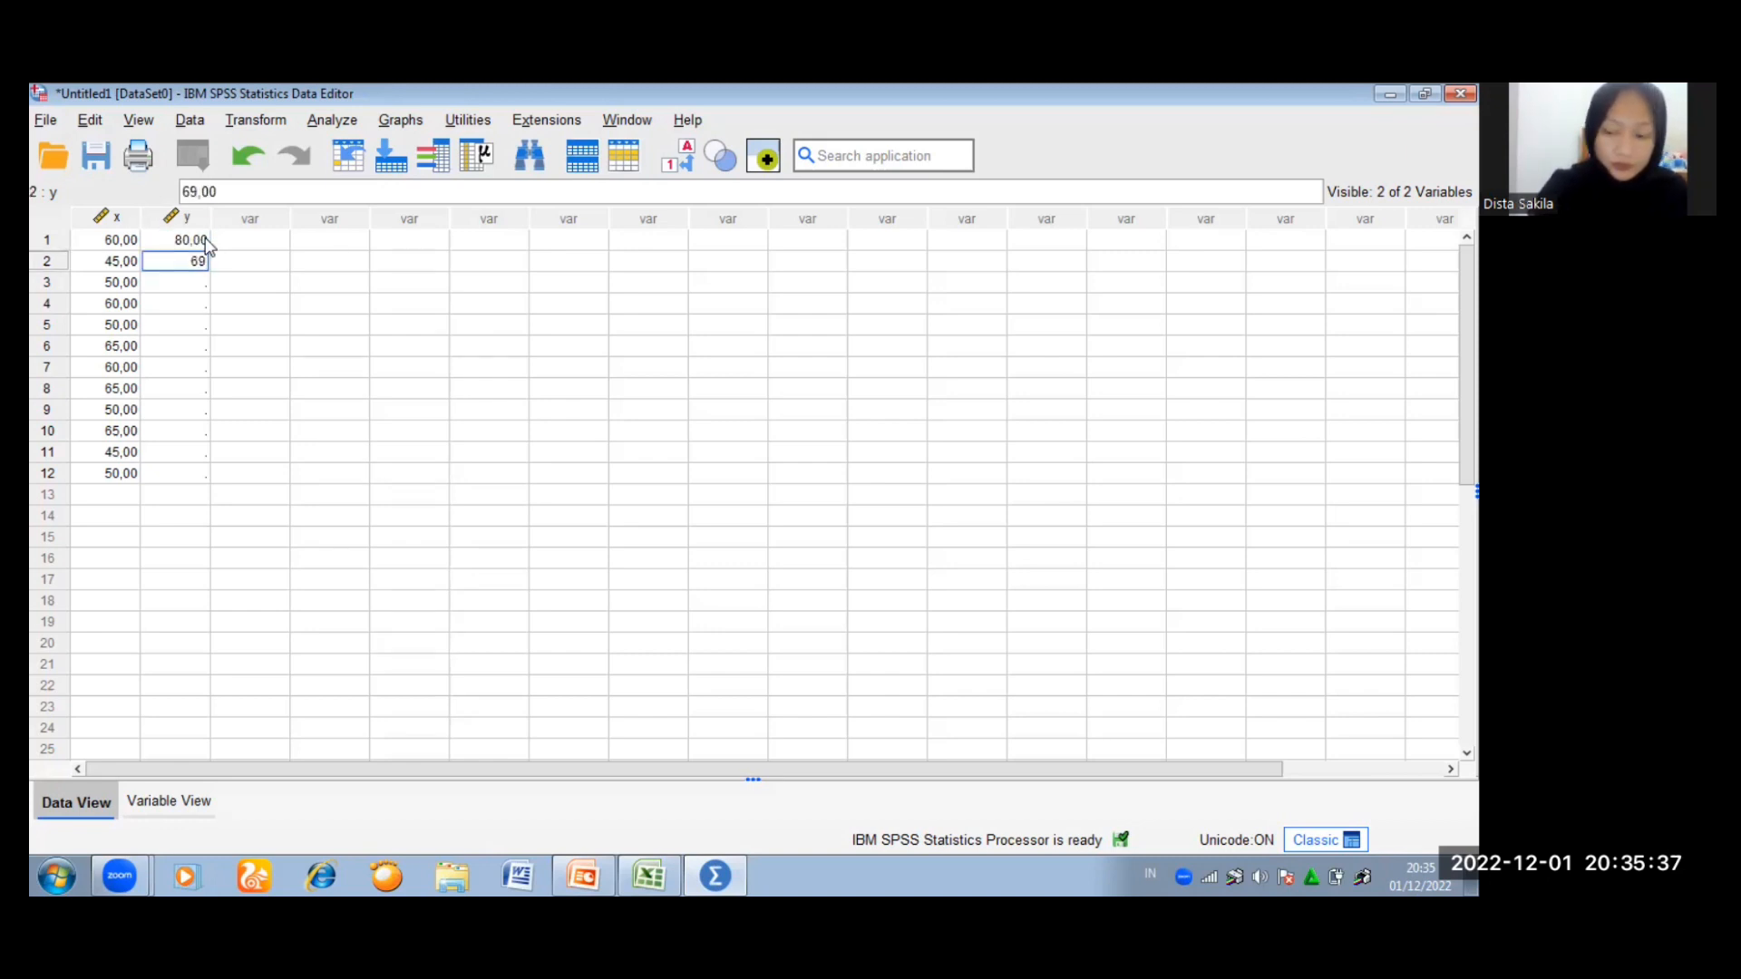
pyautogui.press('Return')
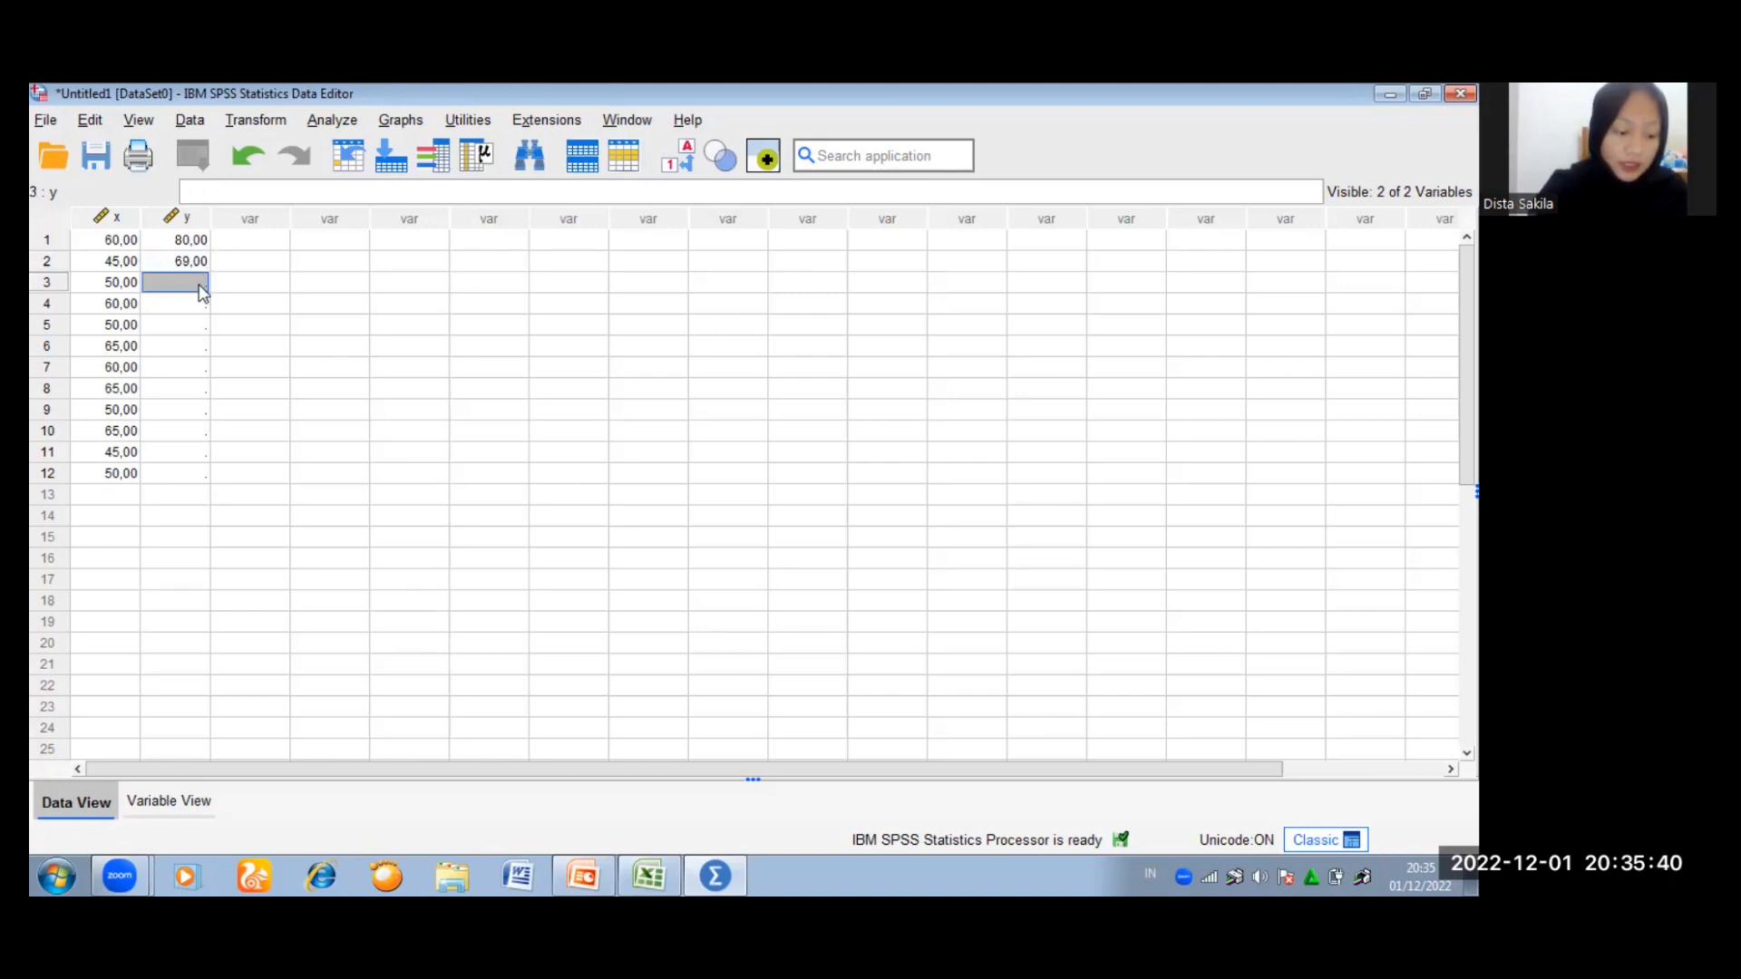
pyautogui.write('71')
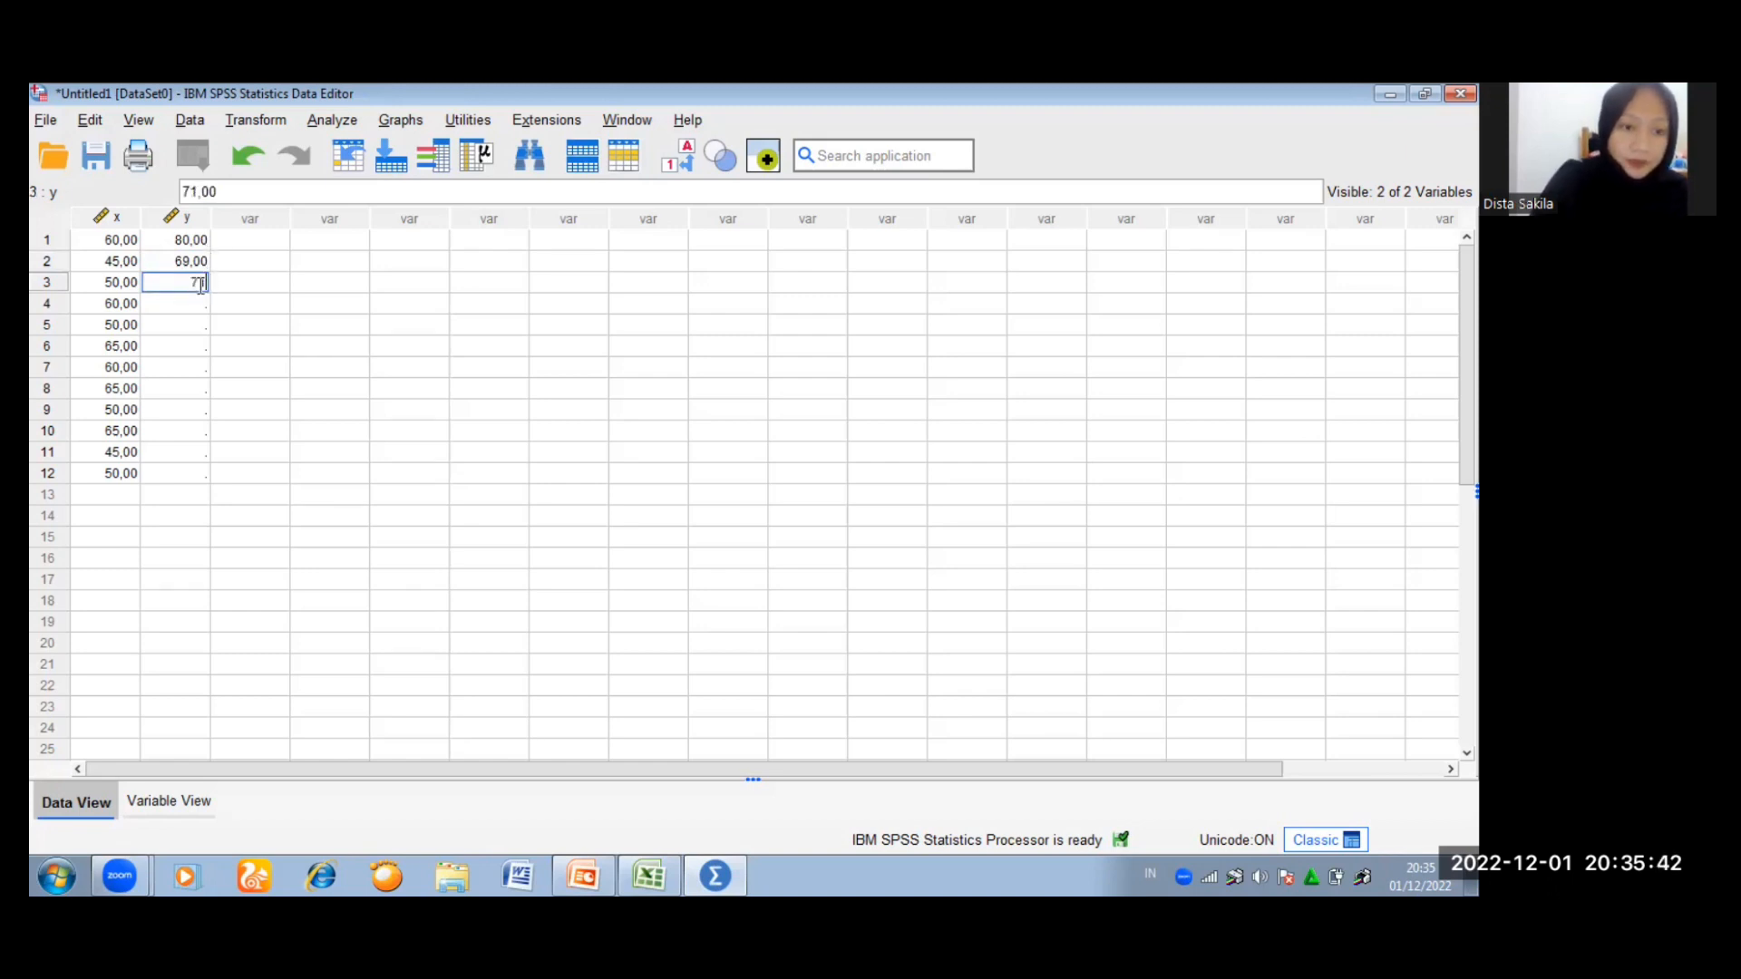
pyautogui.press('Return')
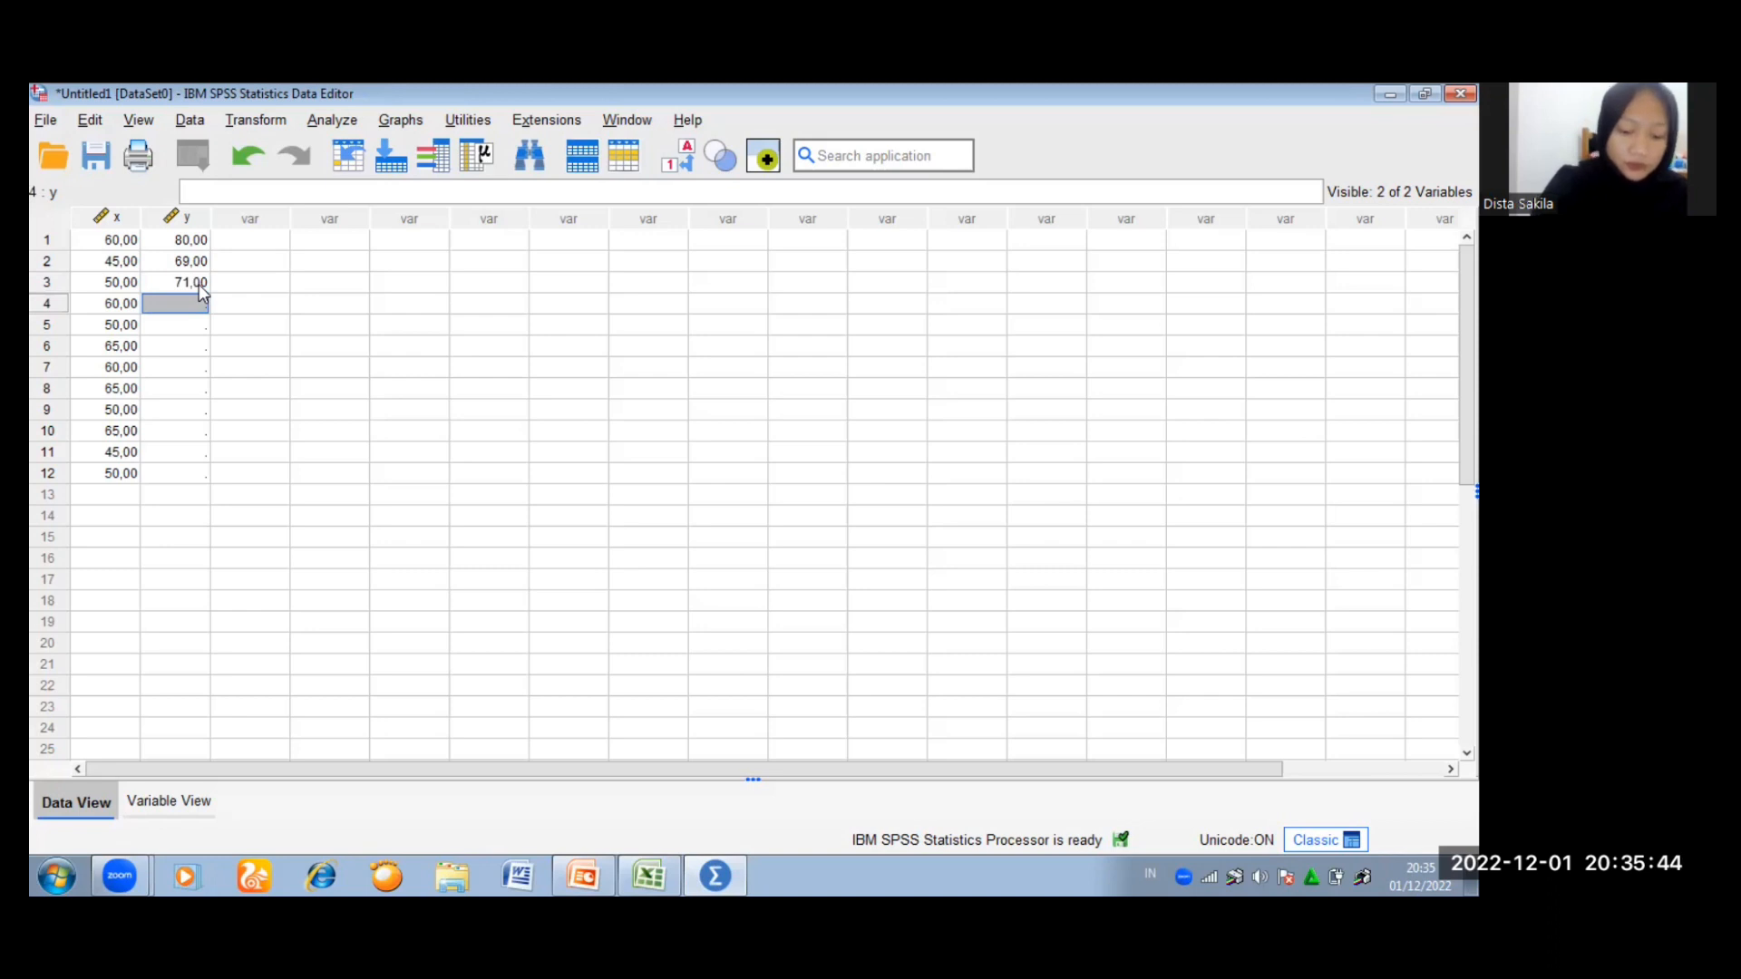
pyautogui.write('85')
pyautogui.press('Return')
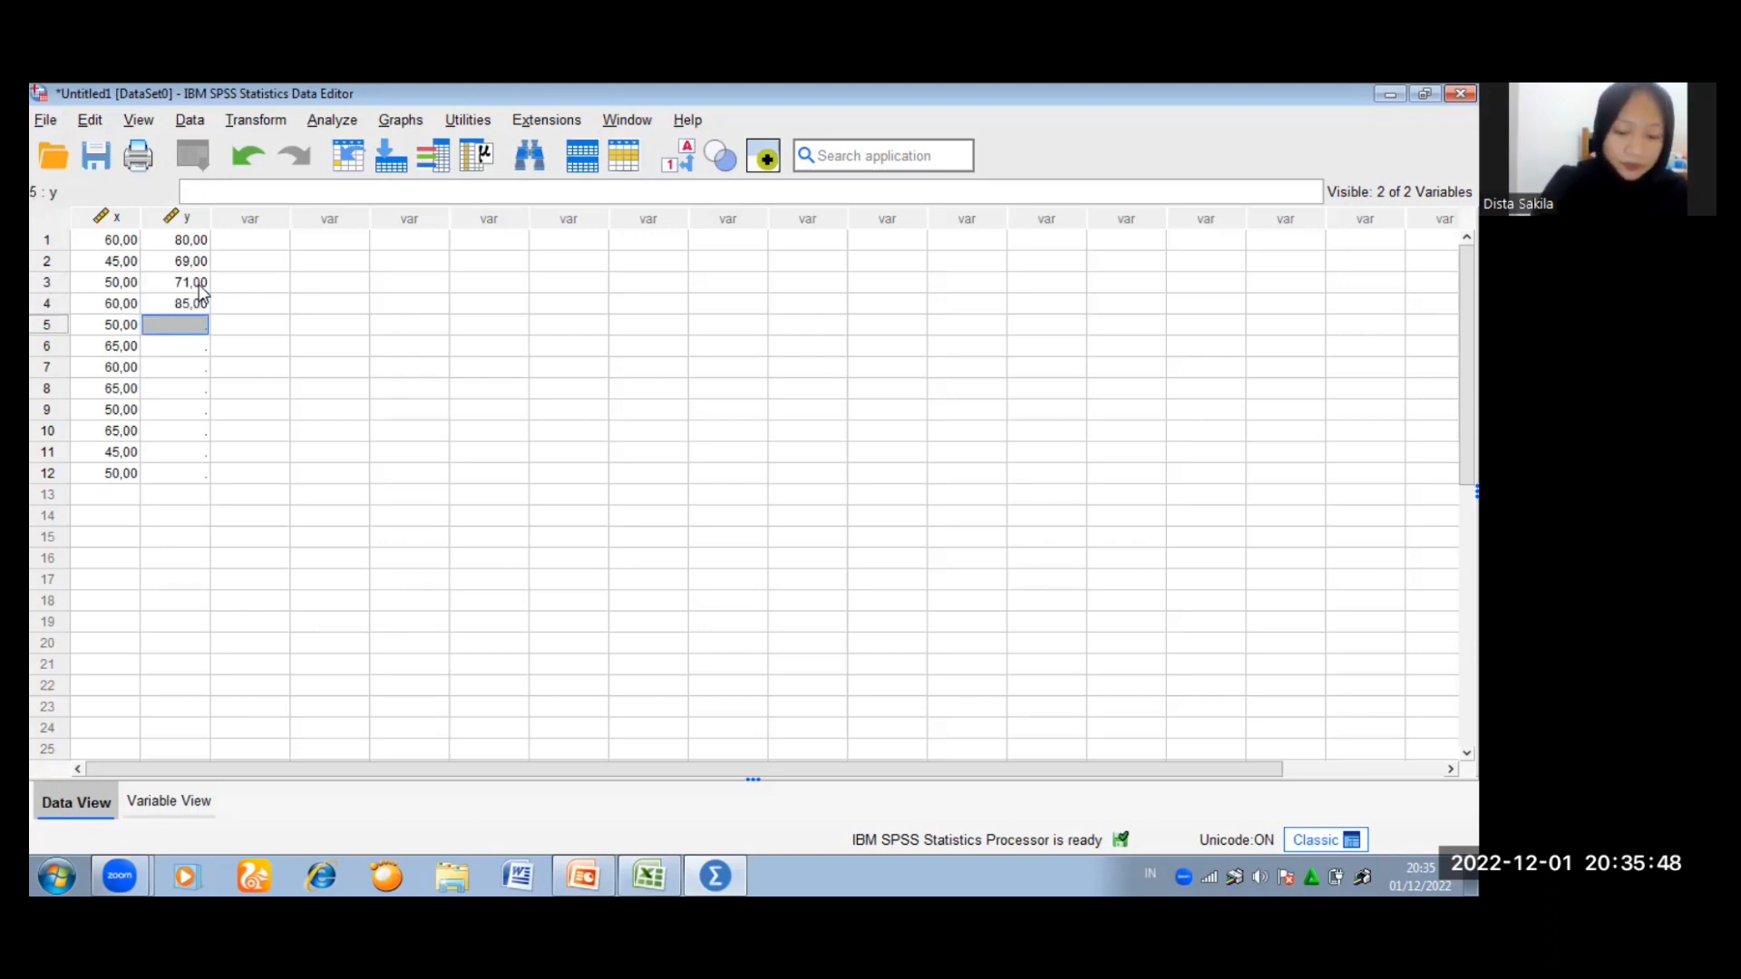
# Step: Continue variable y with the Fisika scores 80, 82, 89 and 93 in cases 5 to 8
pyautogui.write('80')
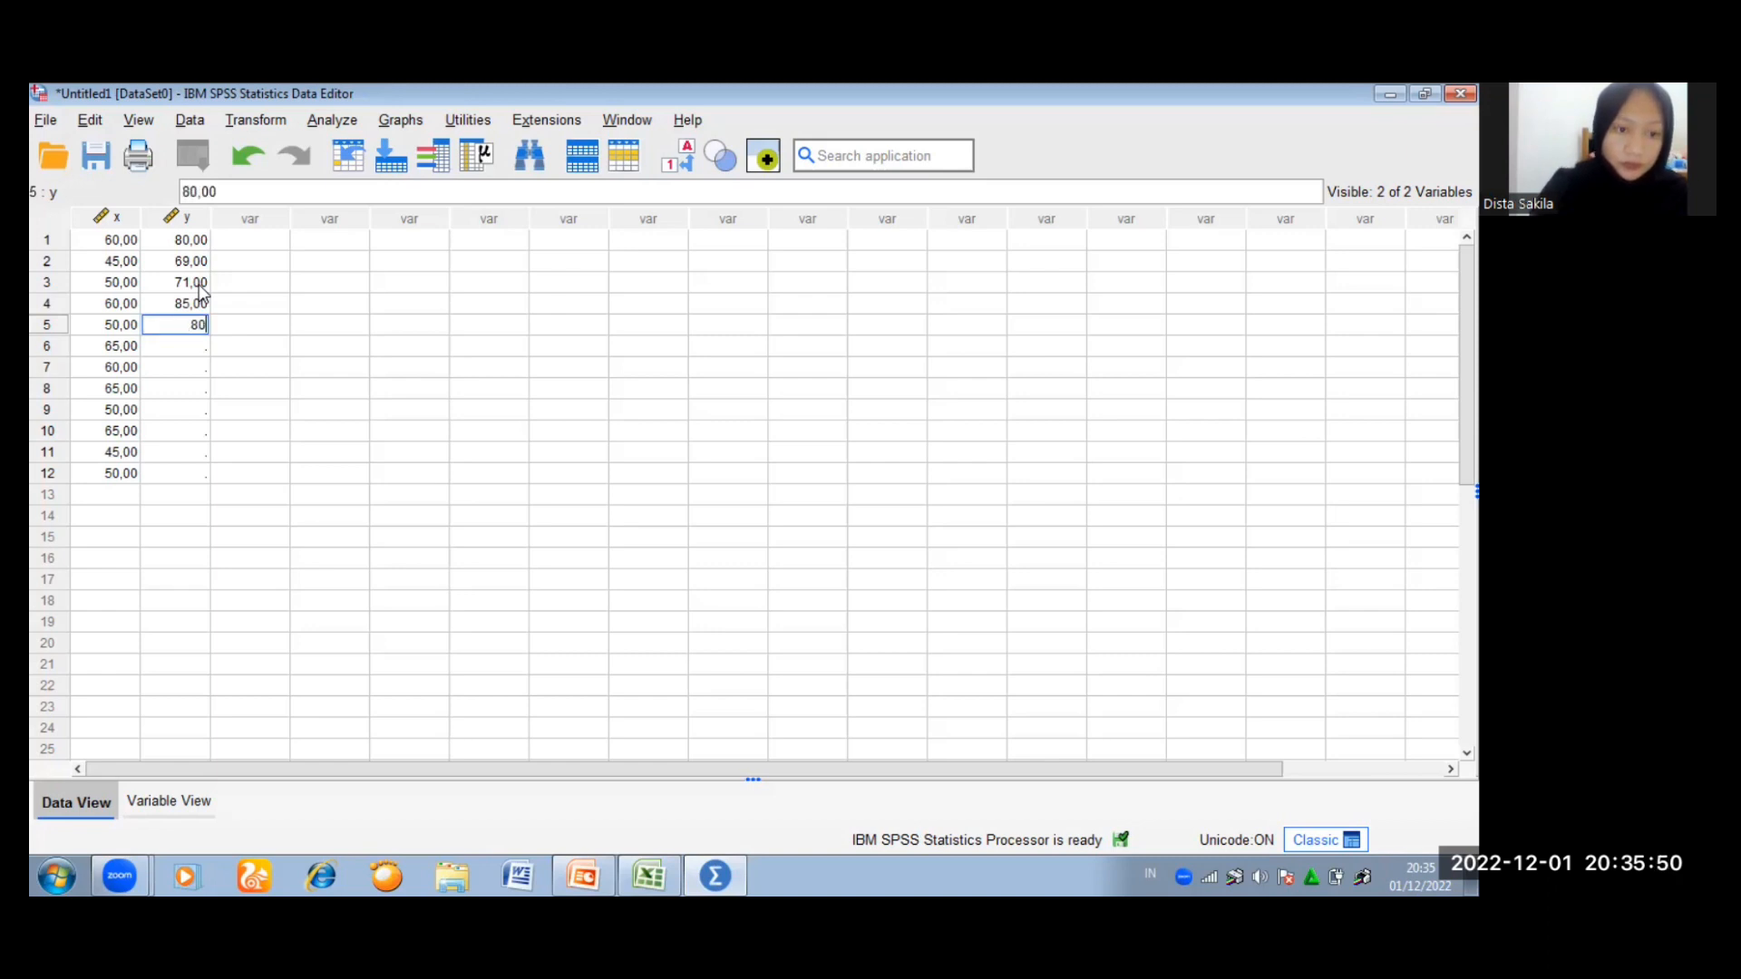
pyautogui.press('Return')
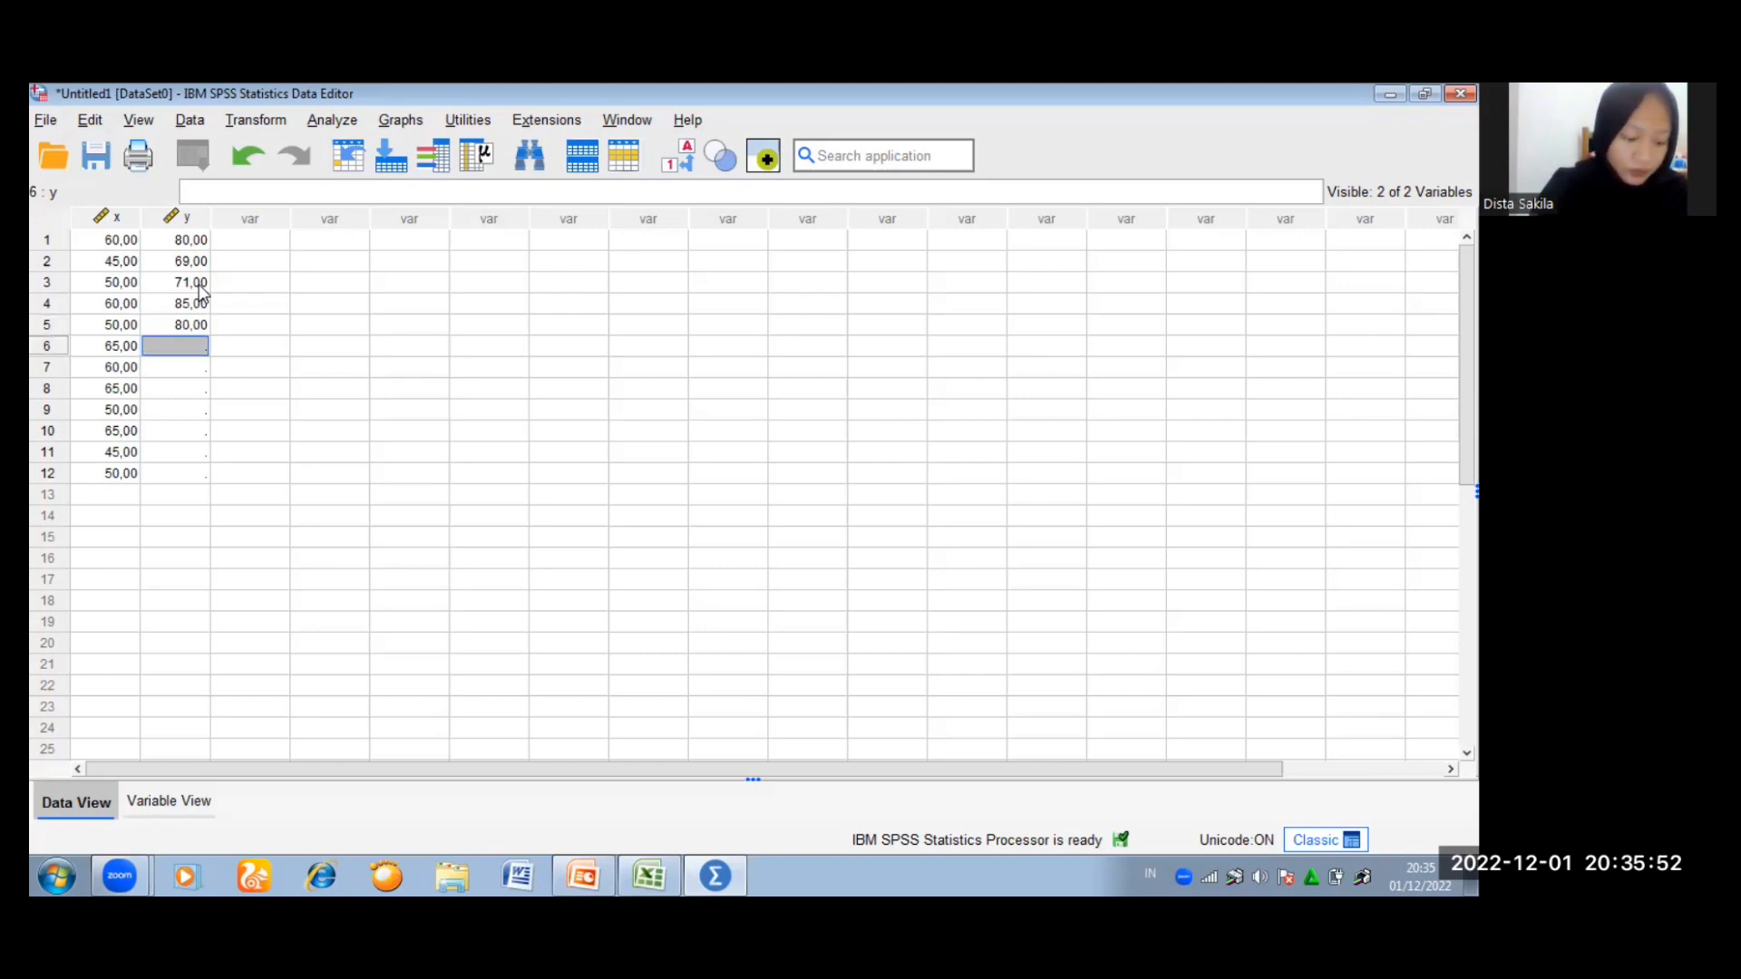
pyautogui.write('82')
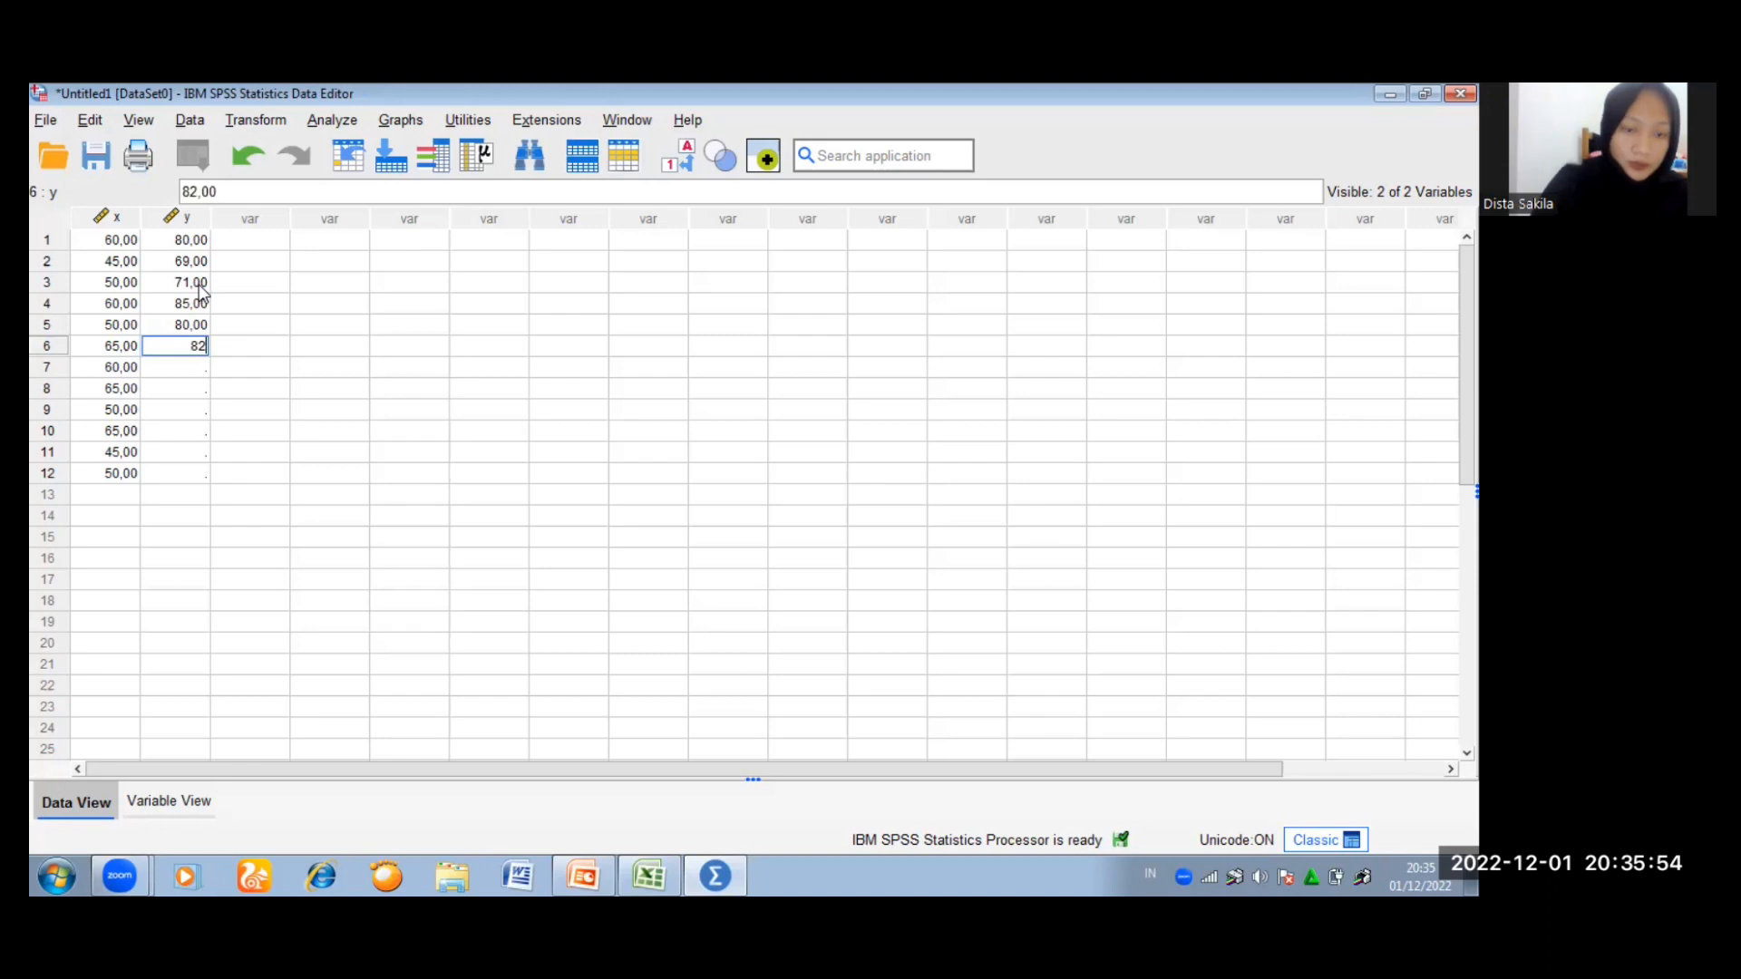
pyautogui.press('Return')
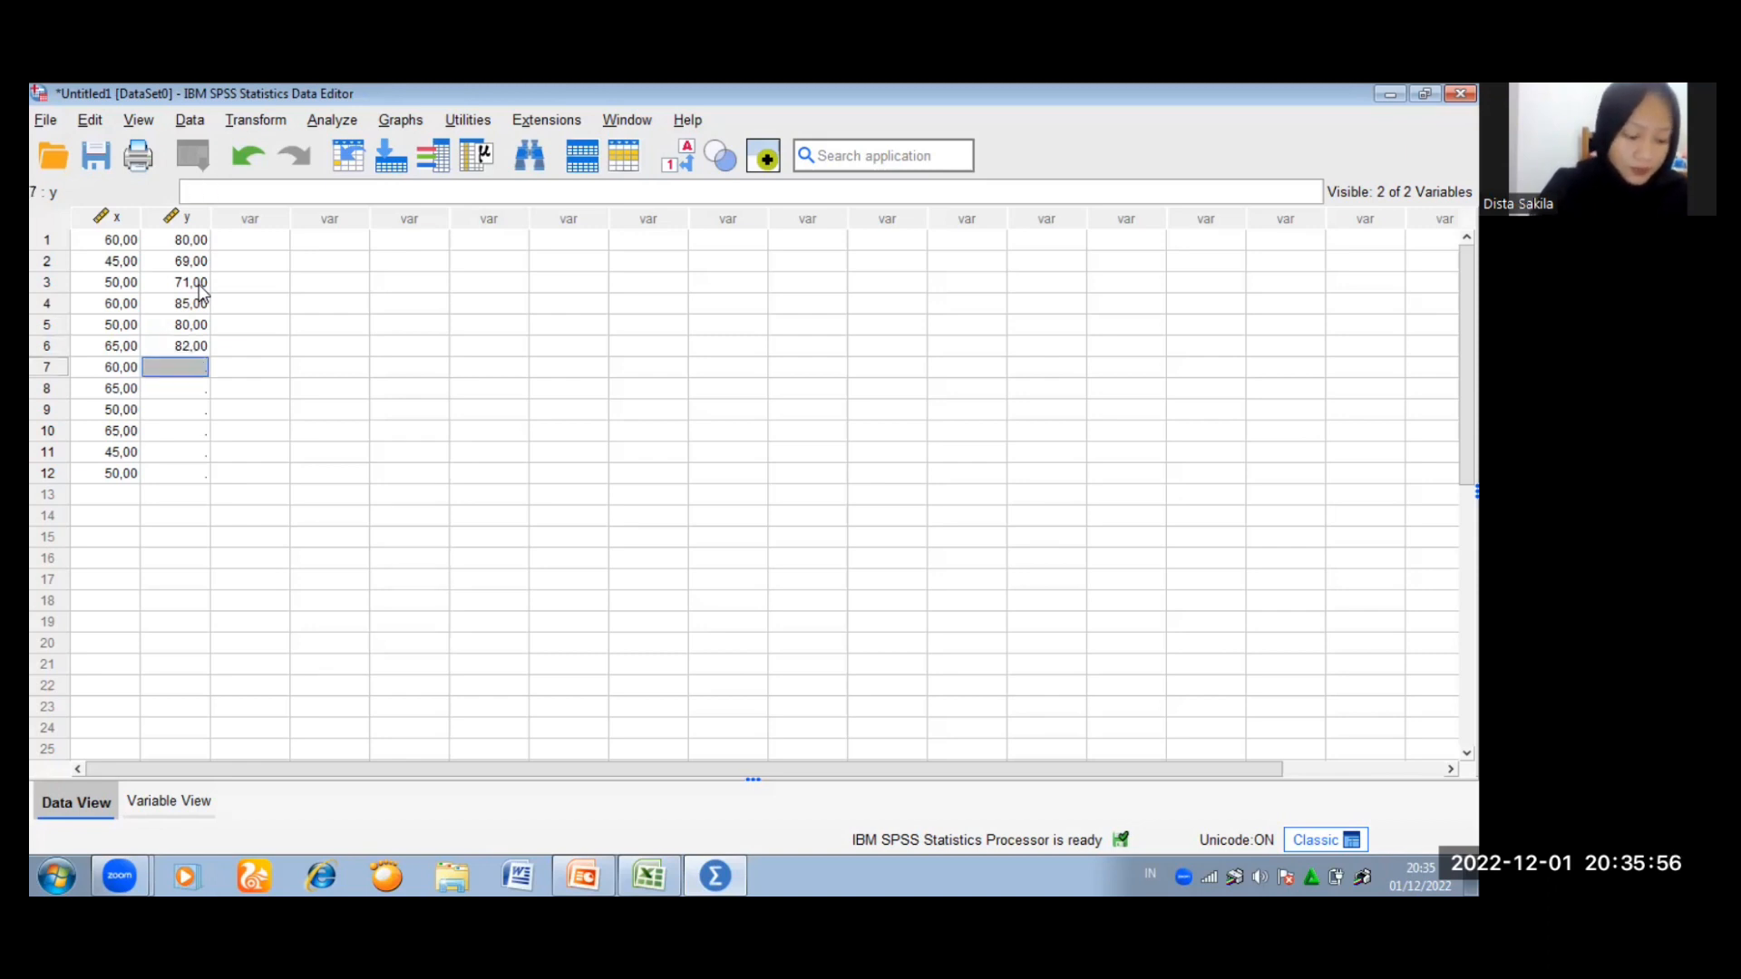
pyautogui.write('89')
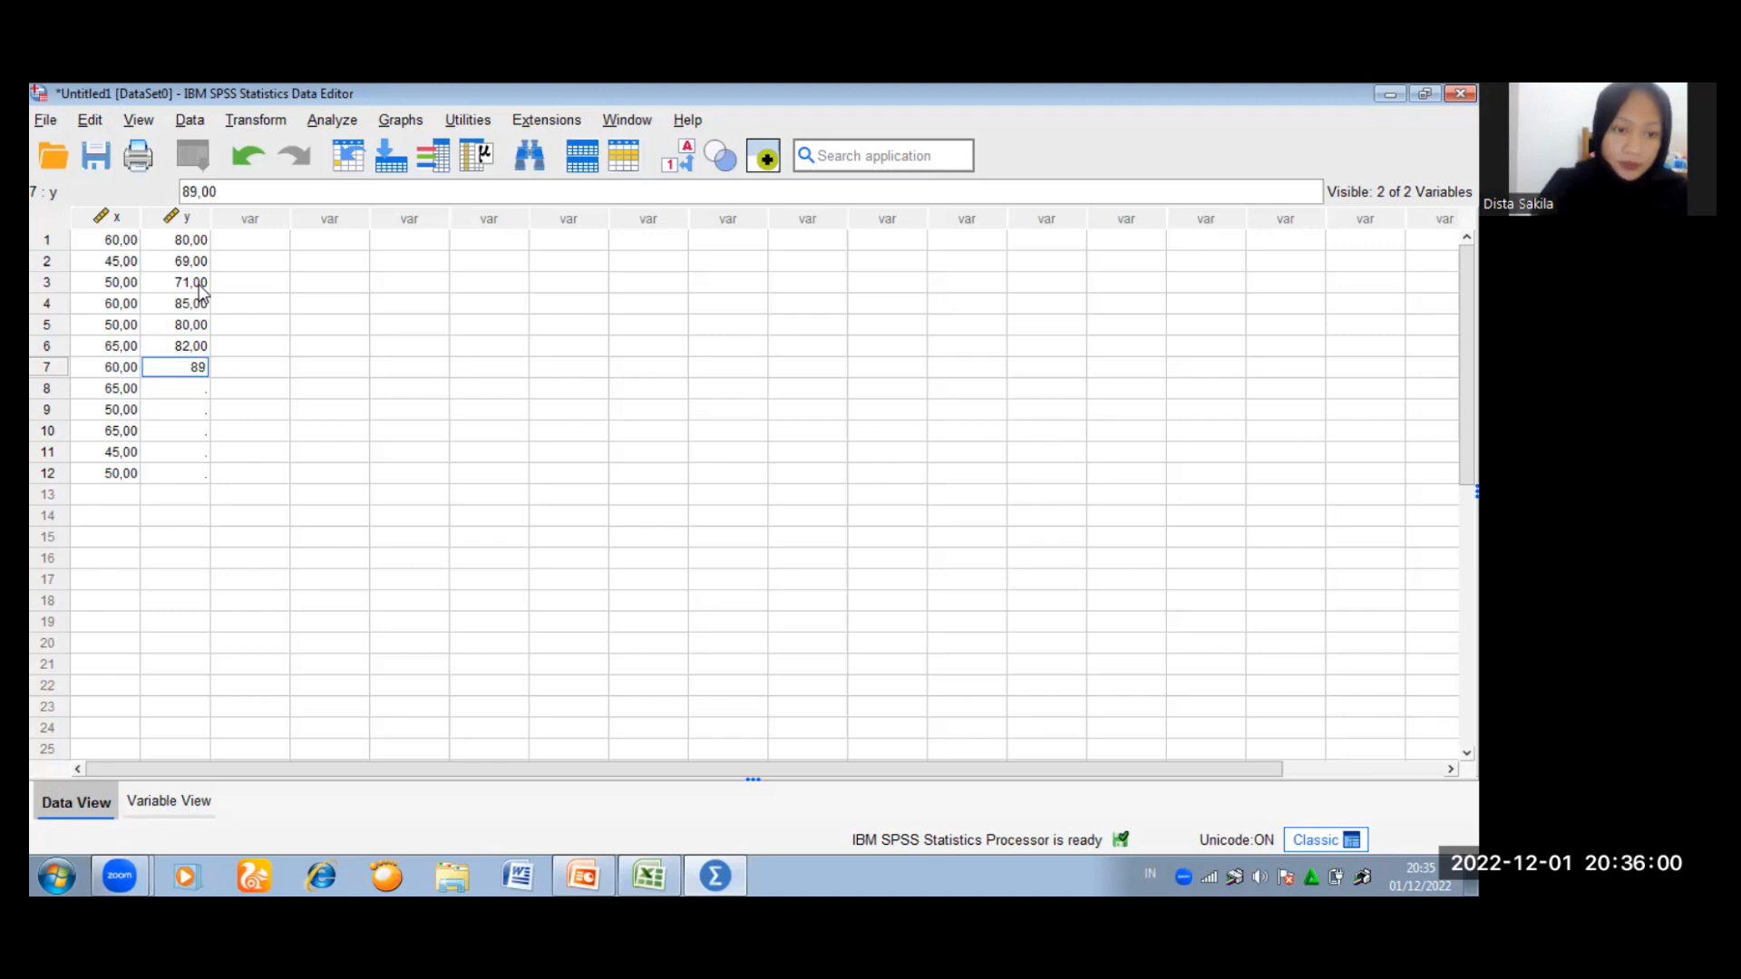
pyautogui.press('Return')
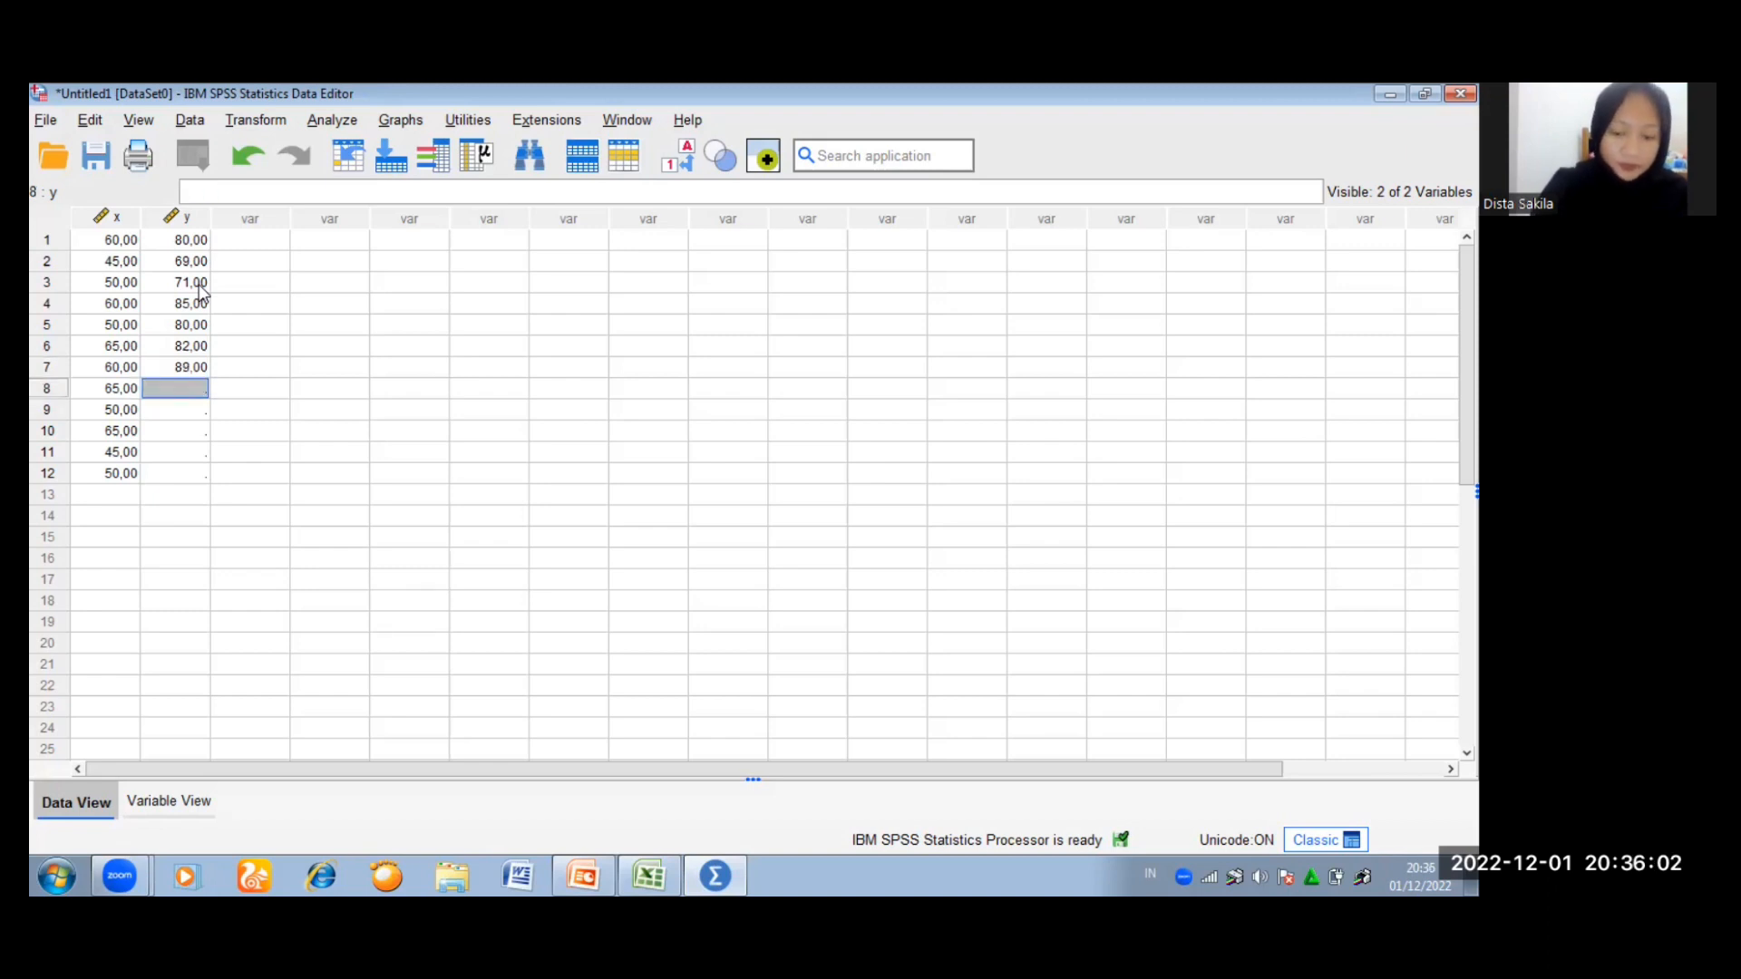
pyautogui.write('93')
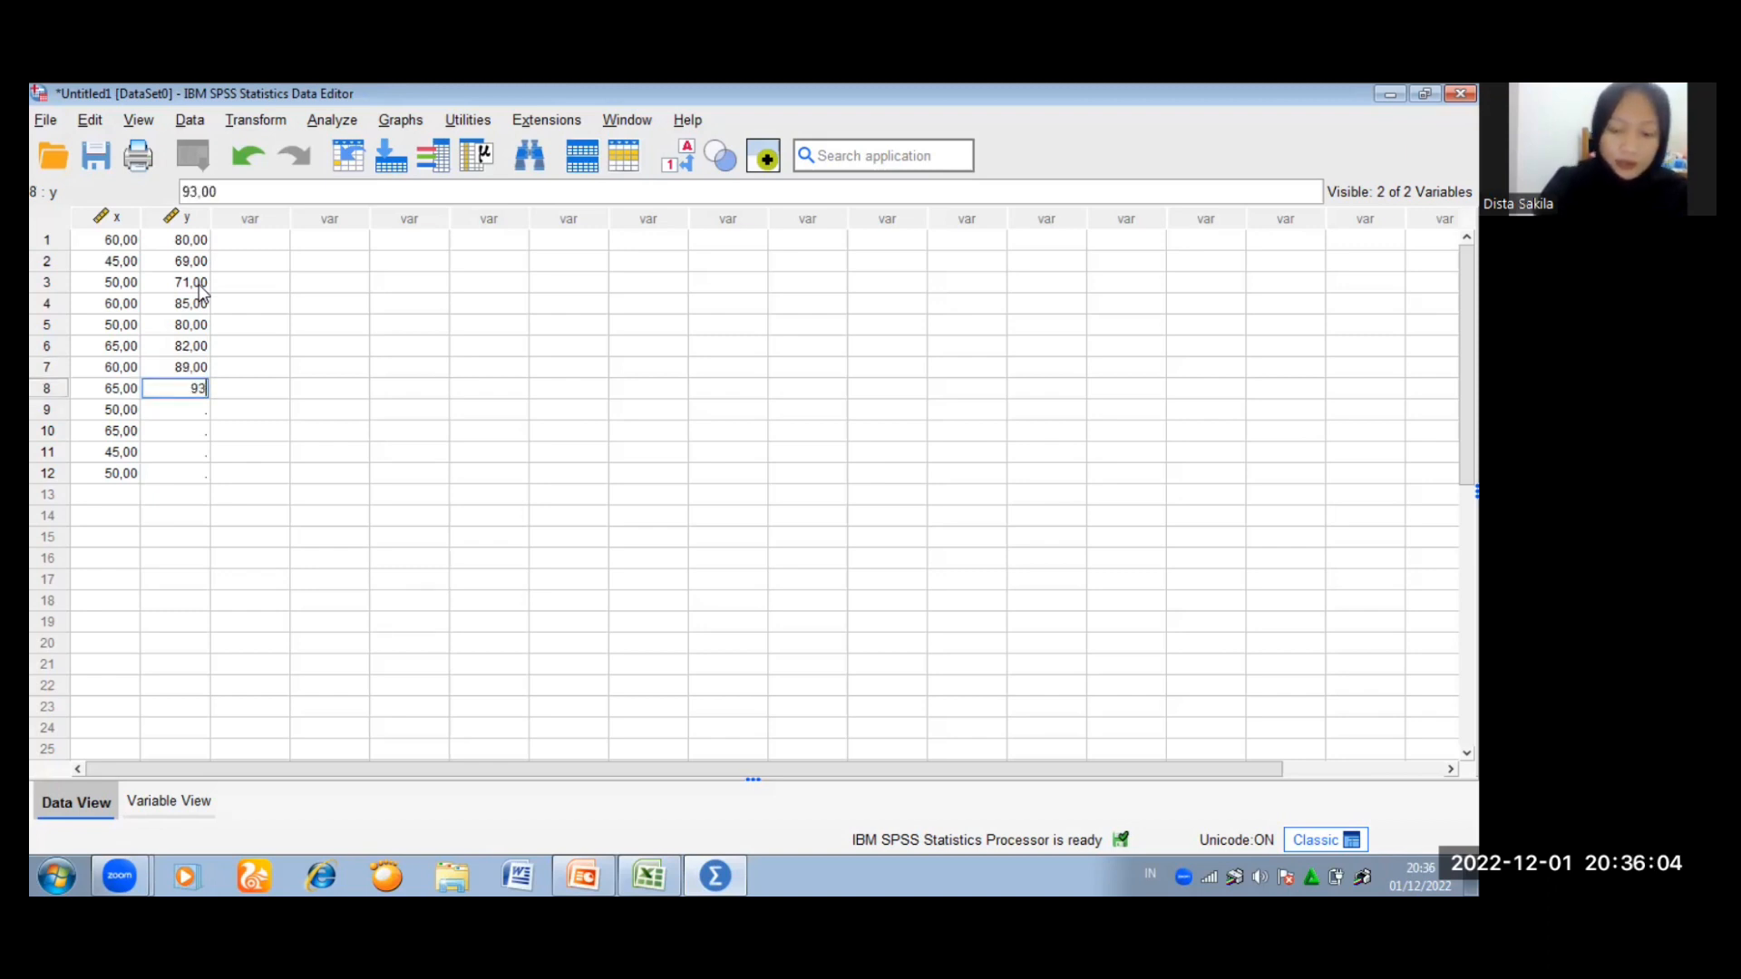
pyautogui.press('Return')
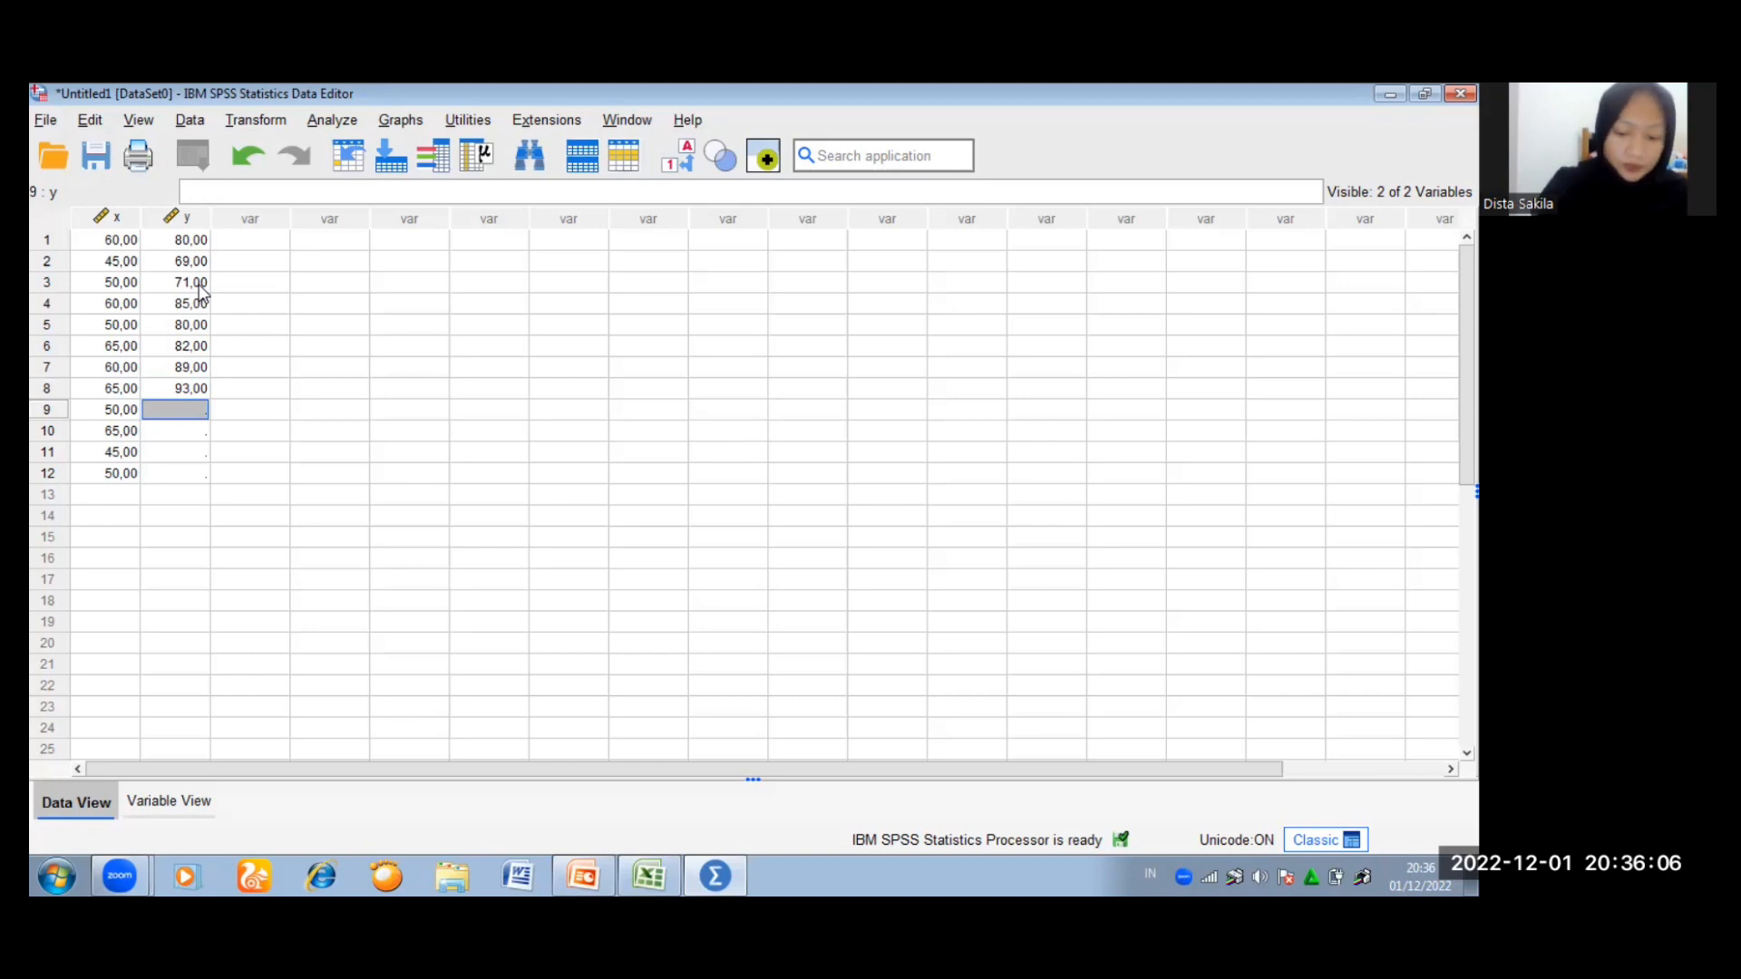
# Step: Complete variable y with the Fisika scores 76, 86, 71 and 69 in cases 9 to 12
pyautogui.write('76')
pyautogui.press('Return')
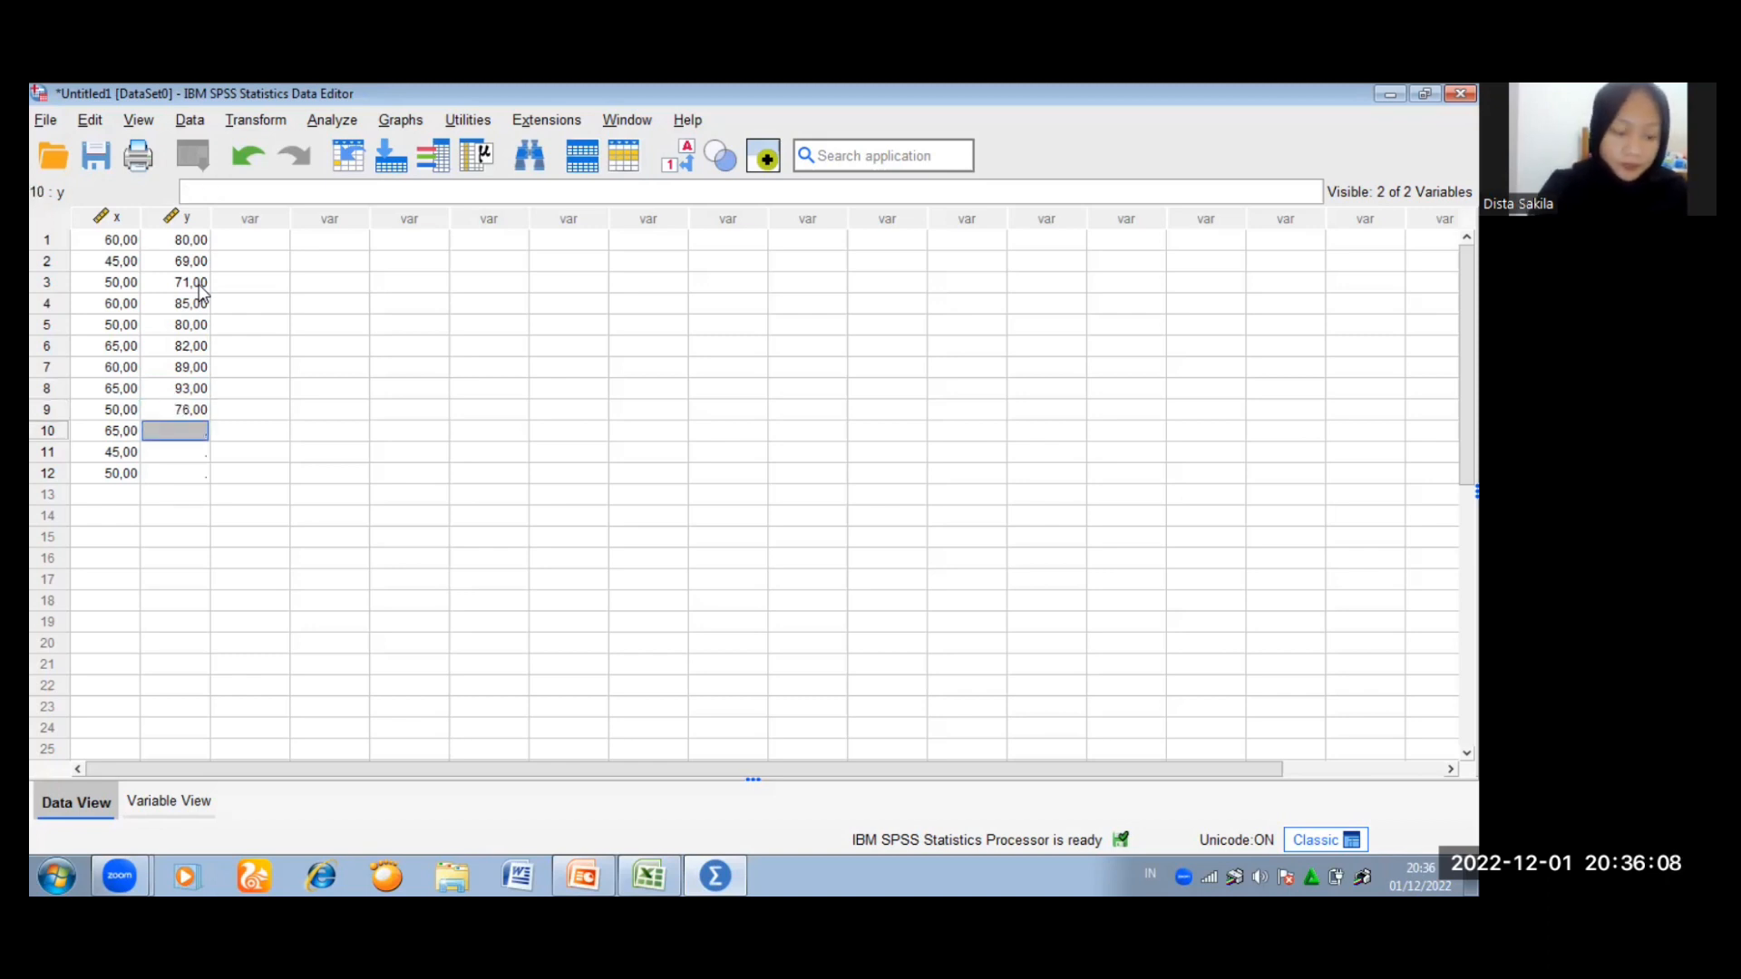
pyautogui.write('86')
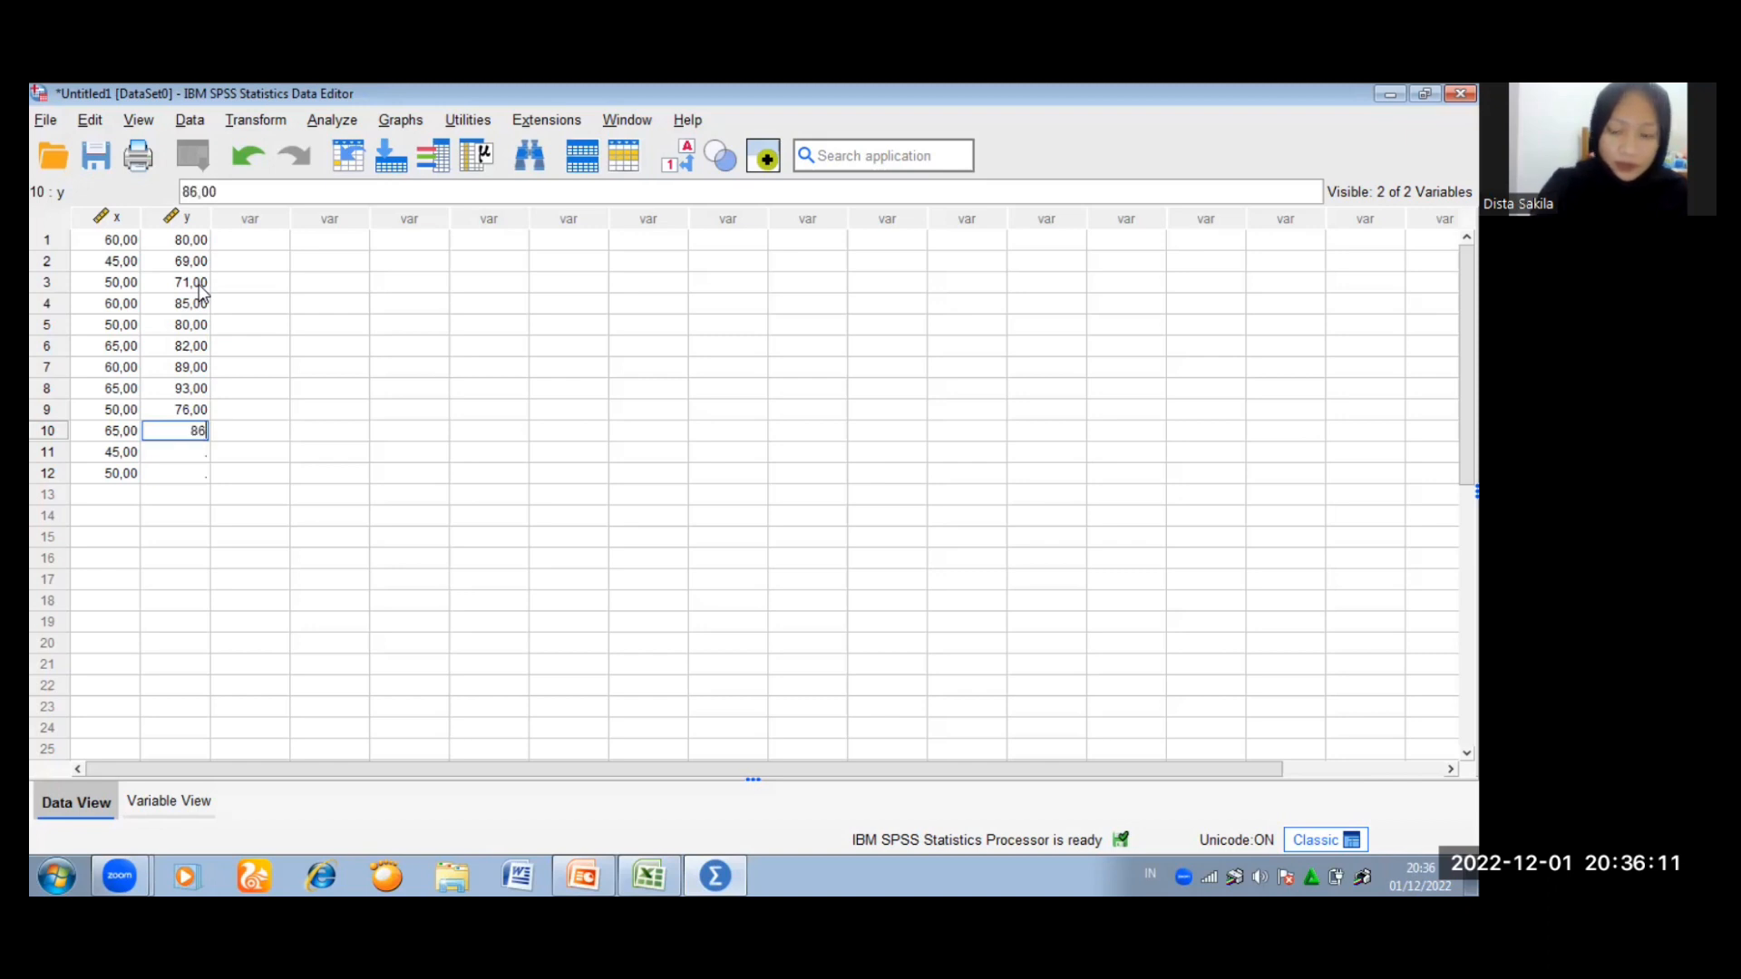
pyautogui.press('Return')
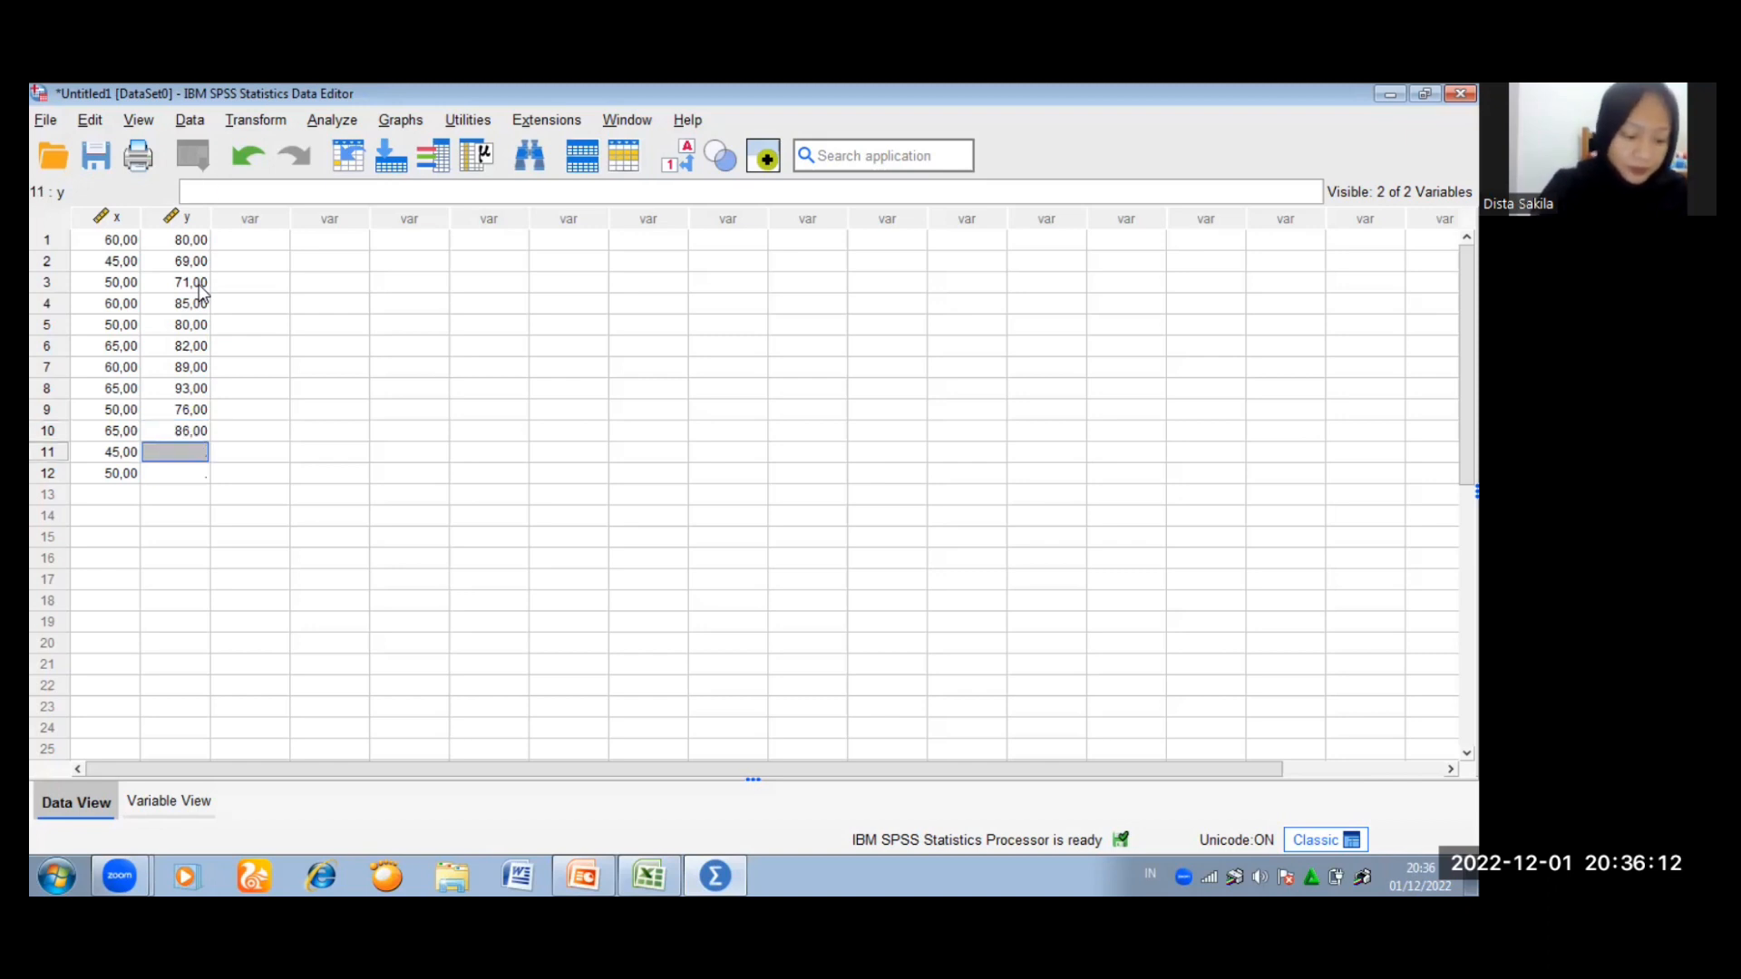
pyautogui.write('71')
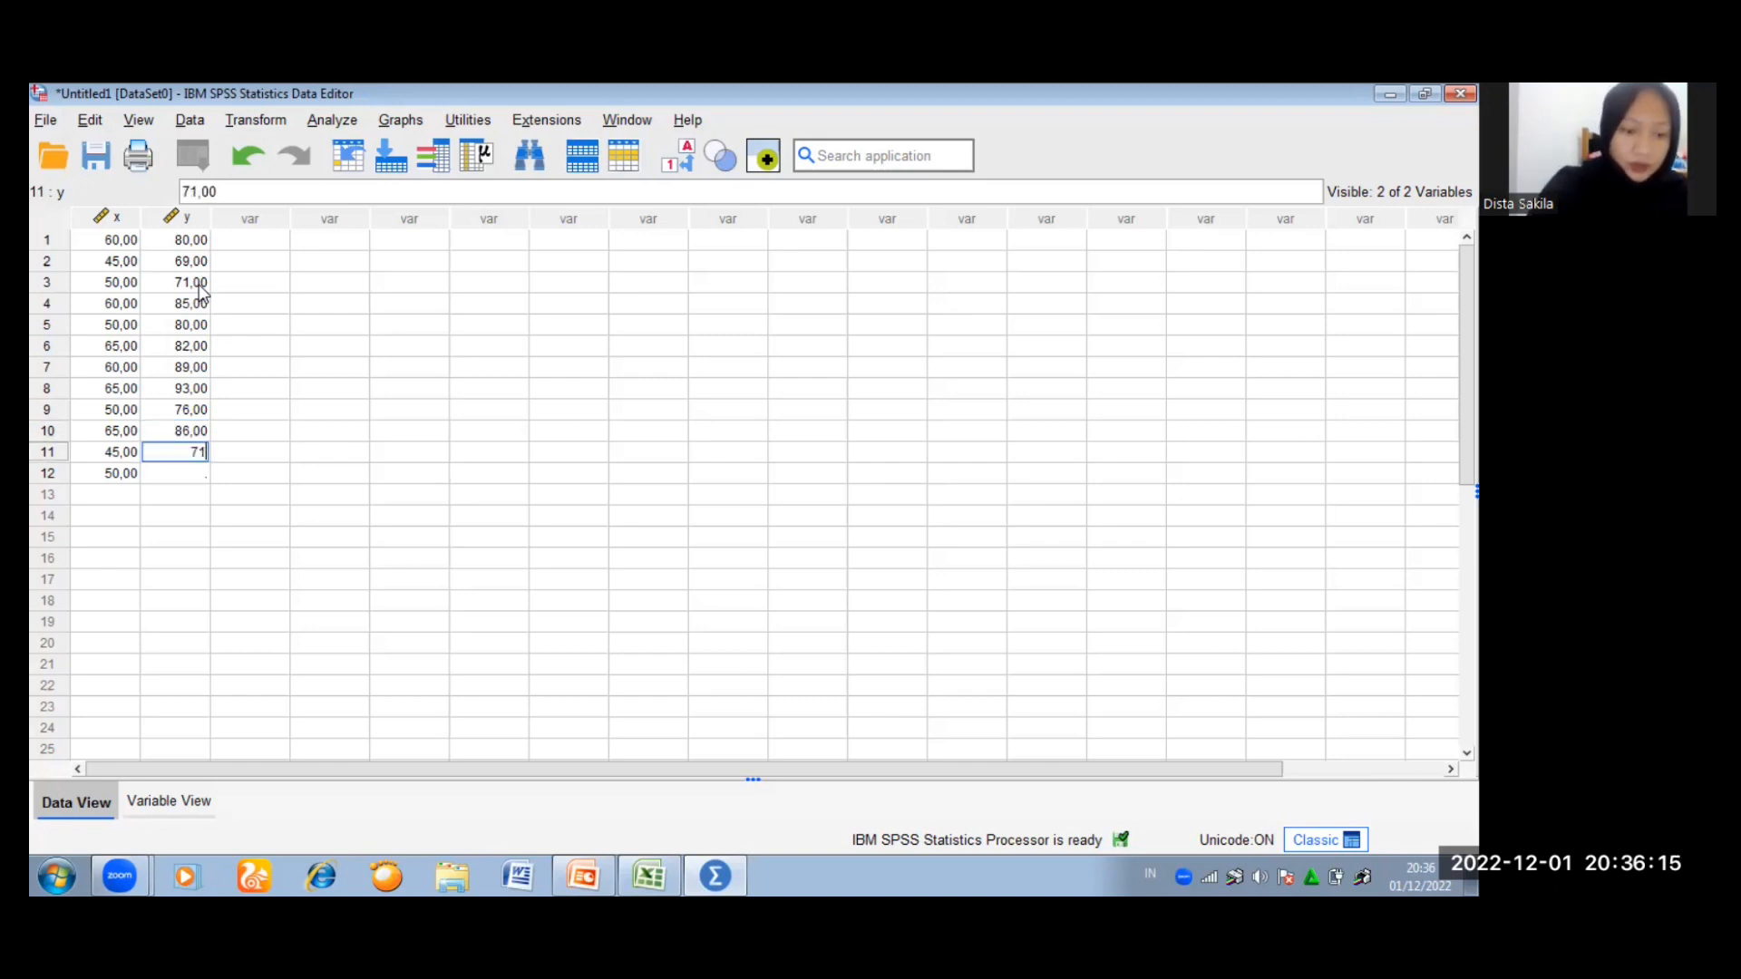
pyautogui.press('Return')
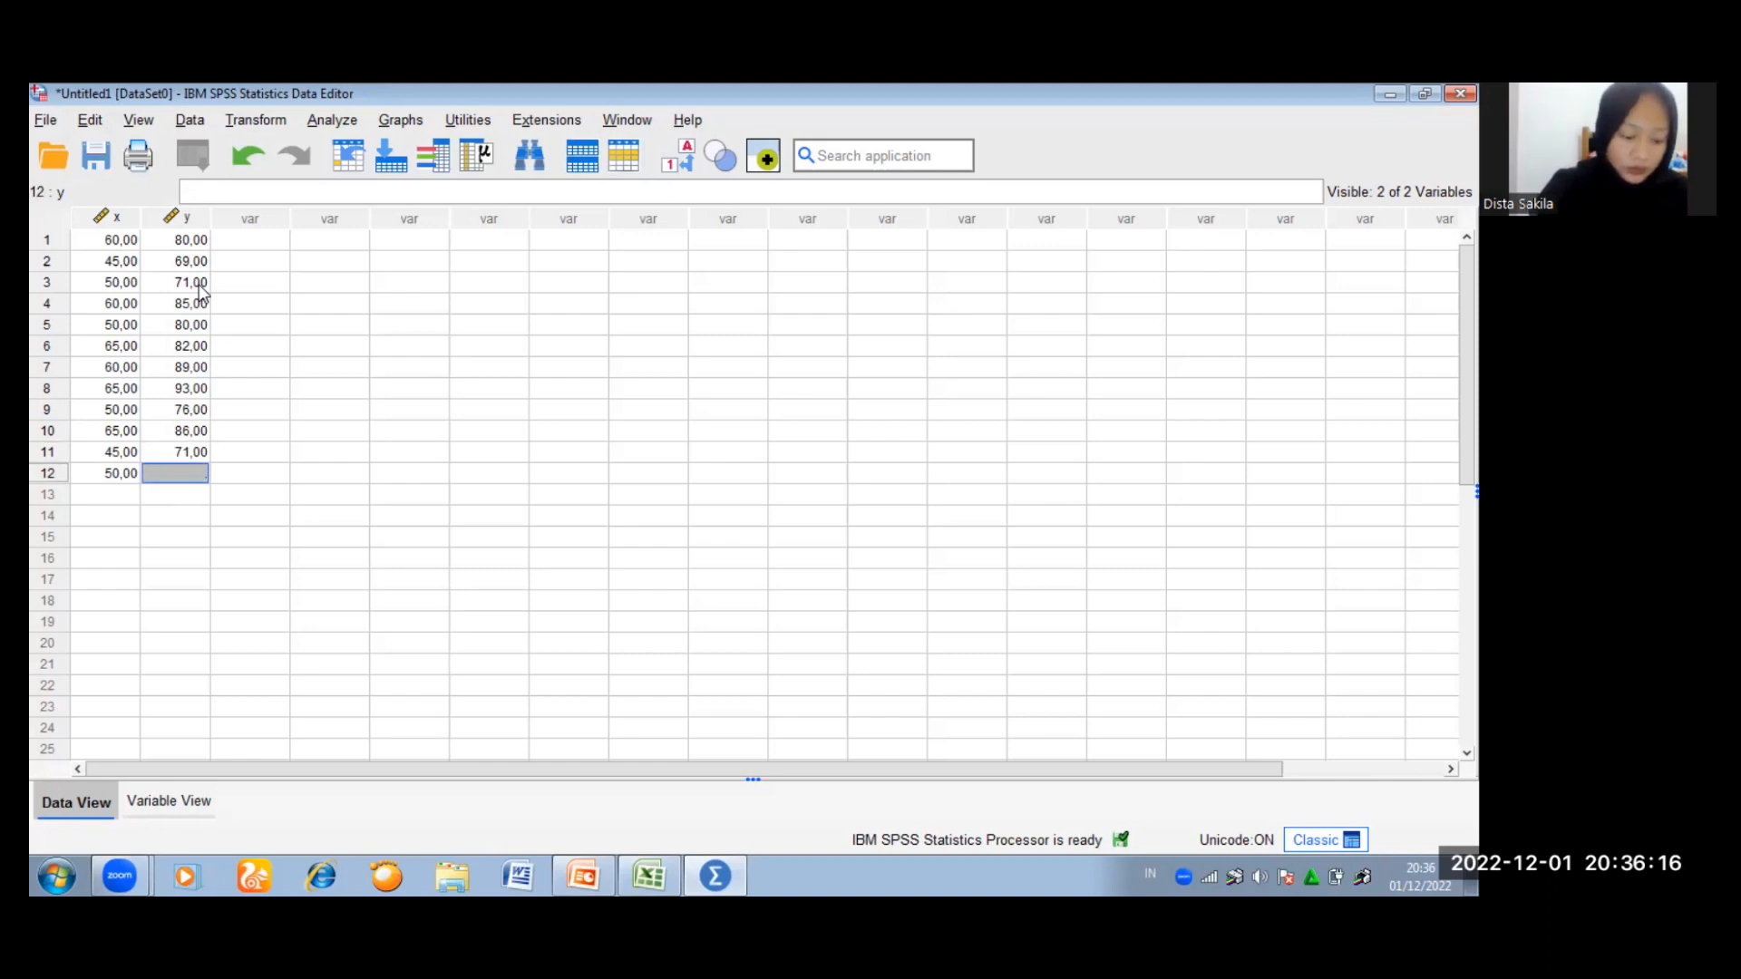
pyautogui.write('69')
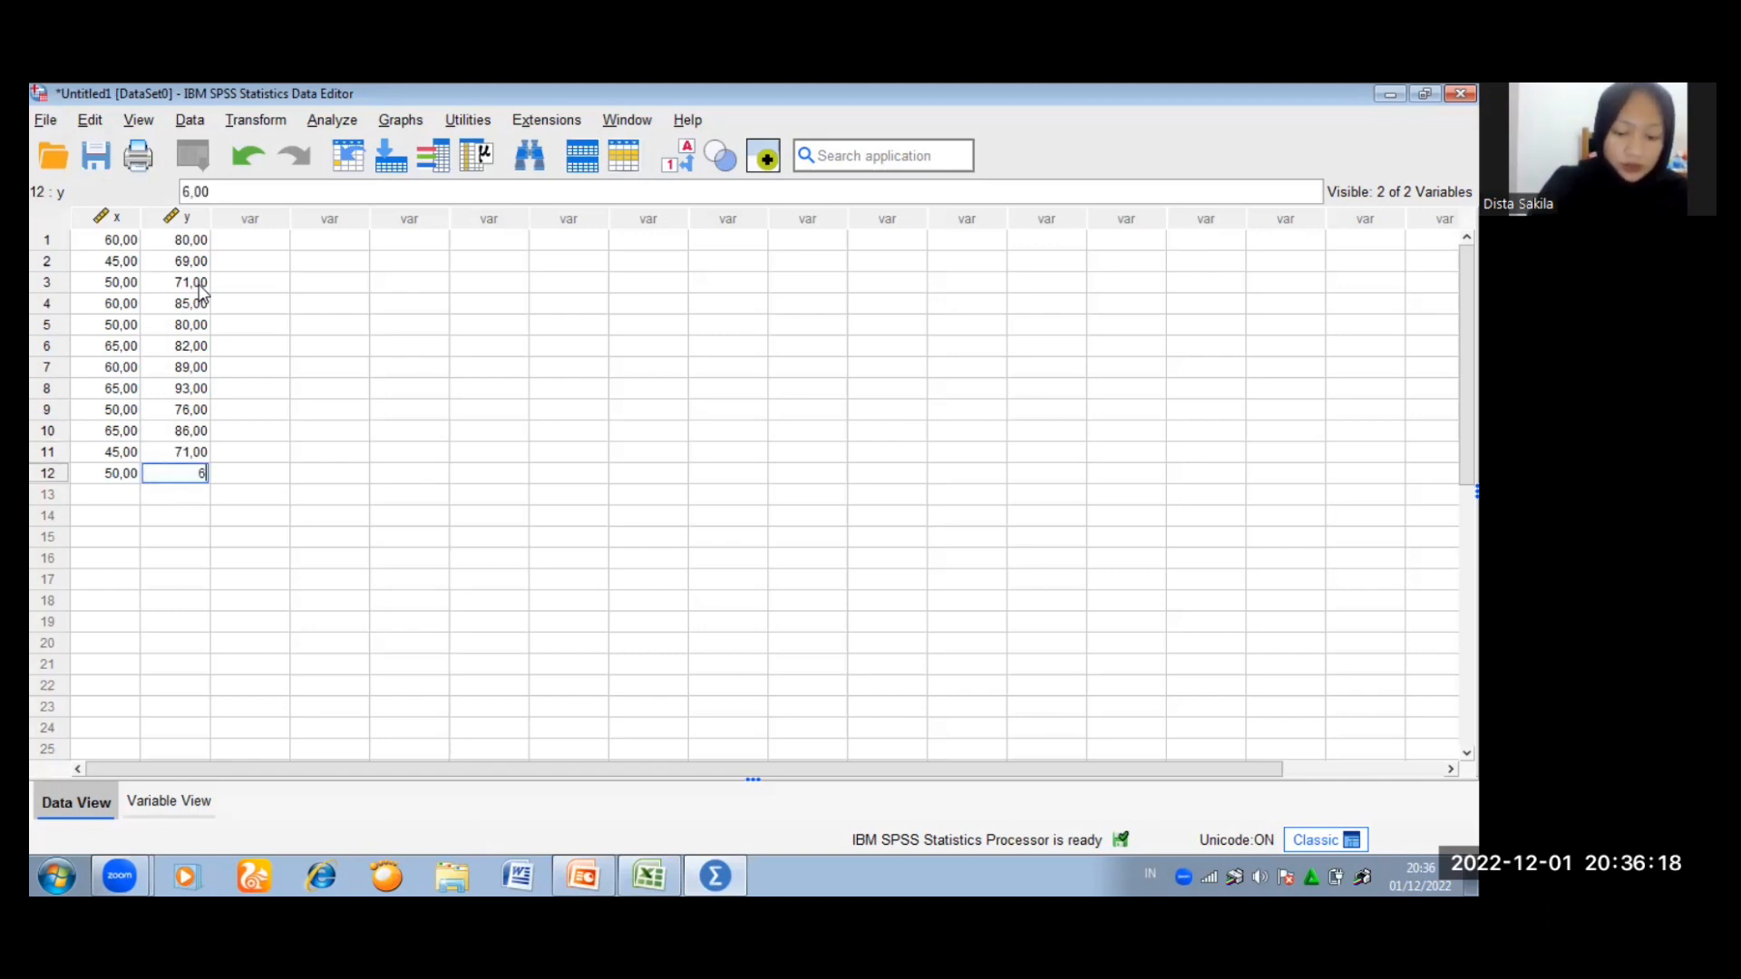
pyautogui.press('Return')
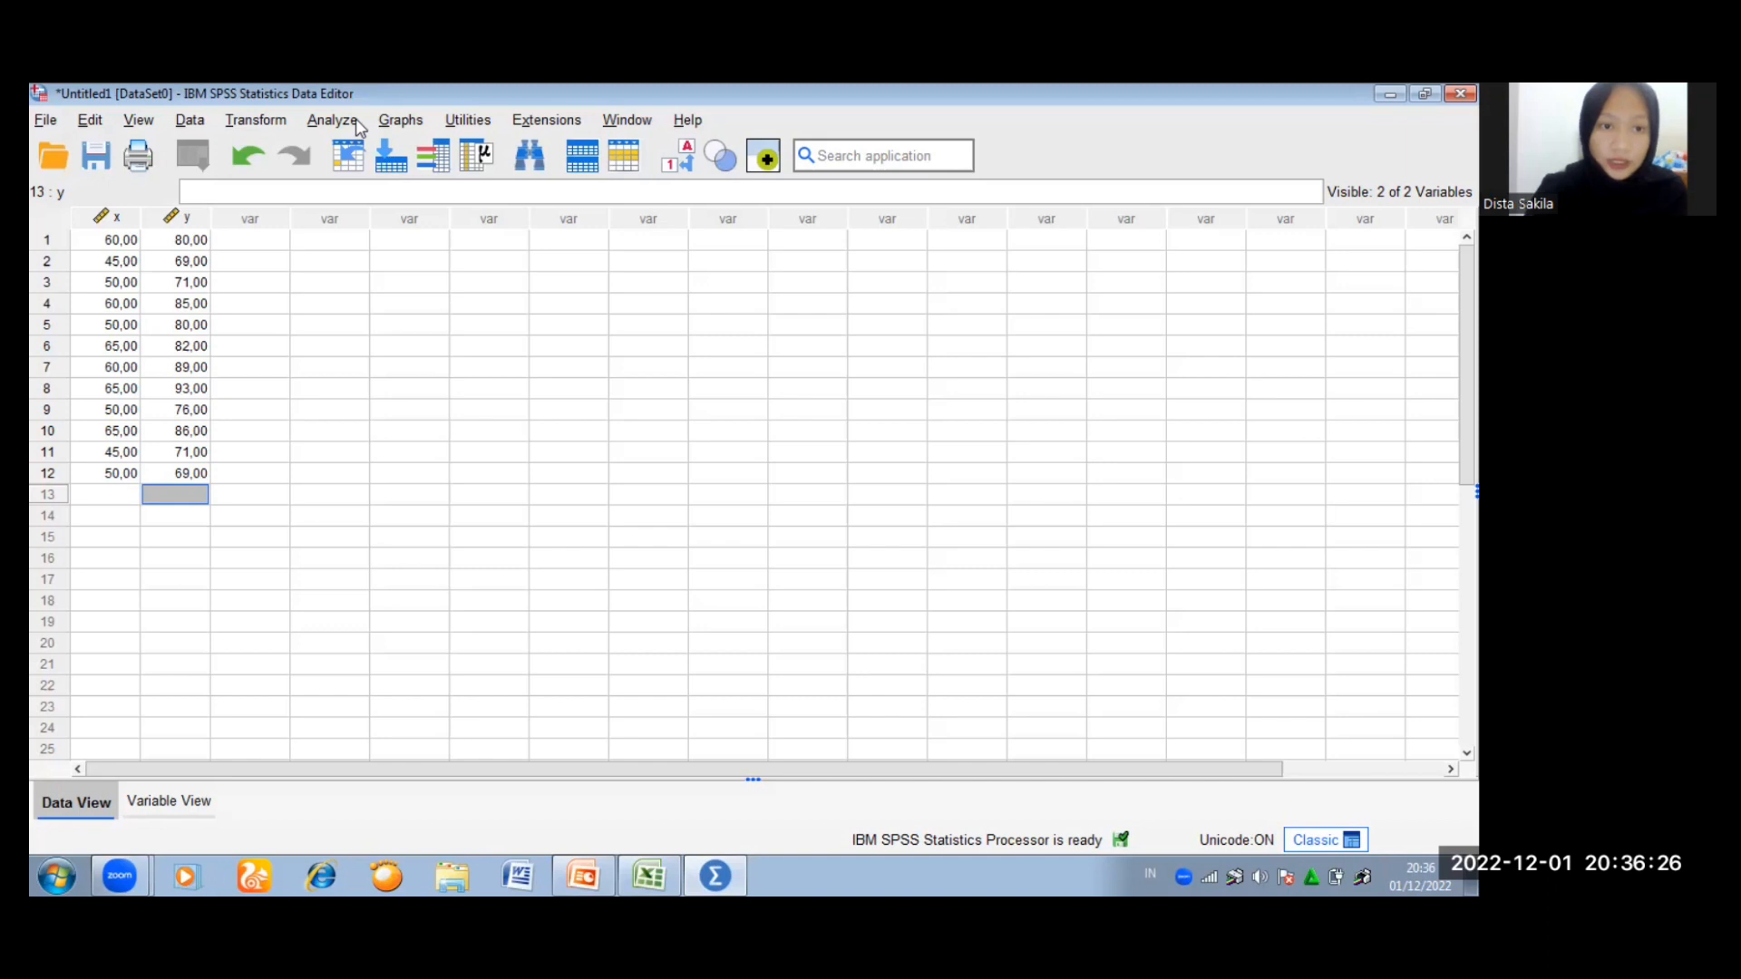
# Step: Run a linear regression with Fisika [y] as the dependent variable and Matematika [x] as the independent variable, using the Enter method
pyautogui.click(332, 121)
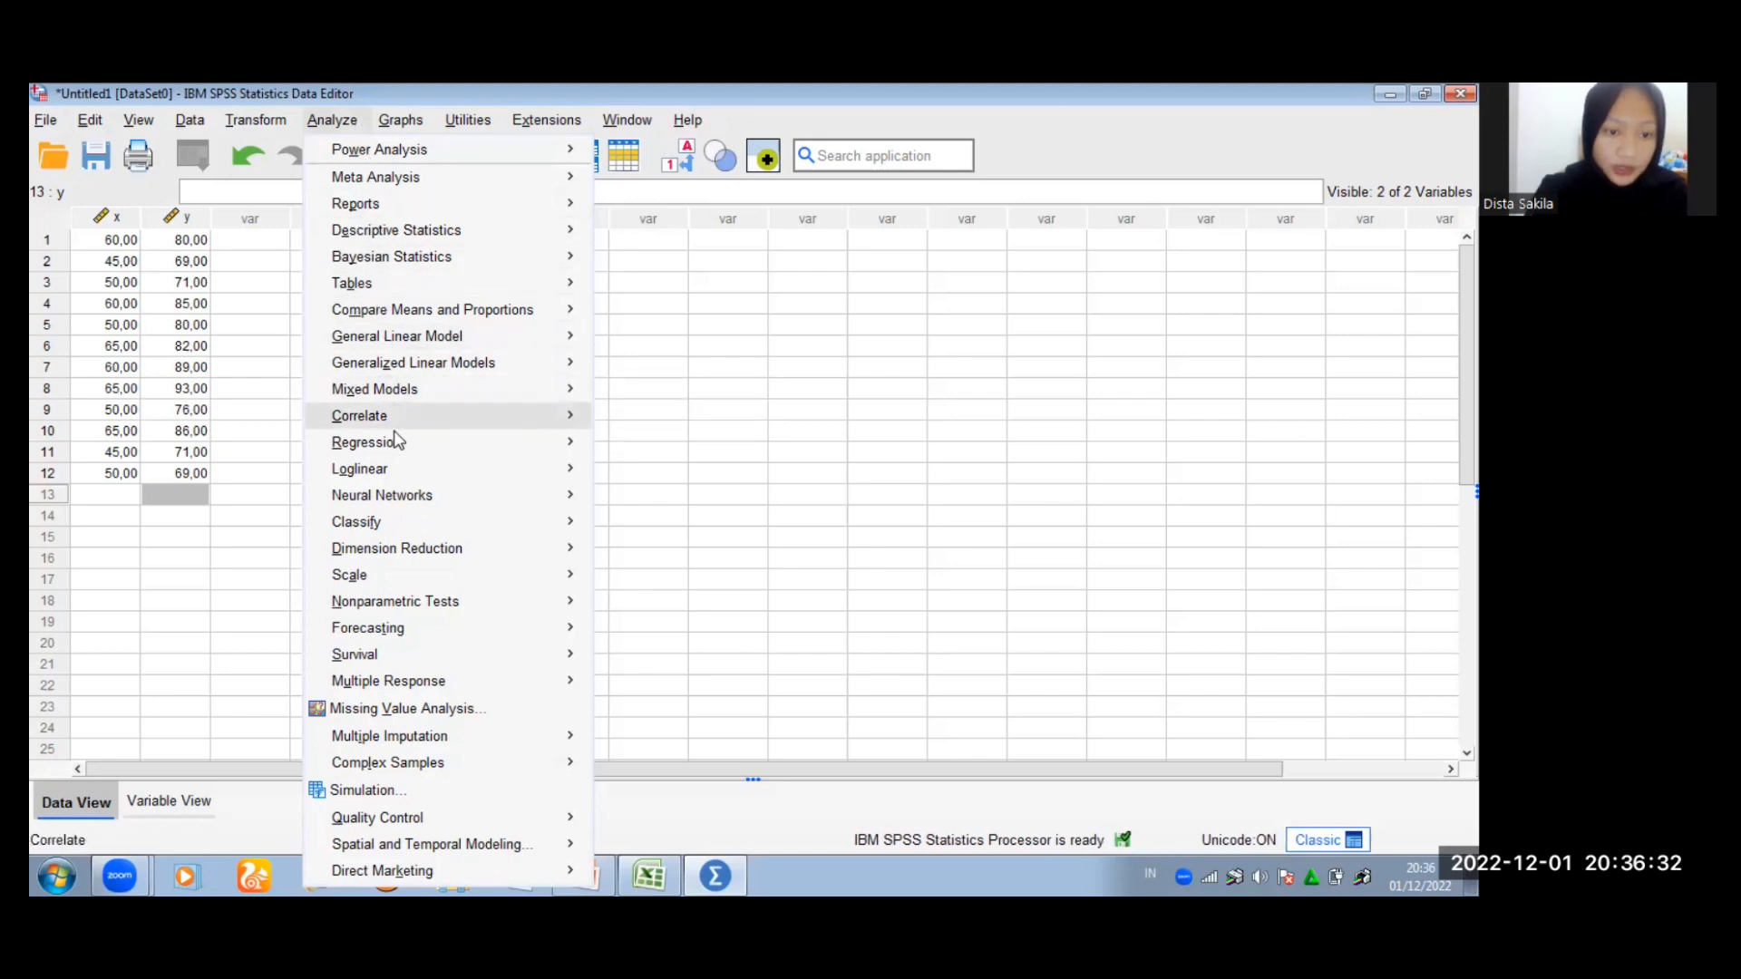
pyautogui.moveTo(397, 442)
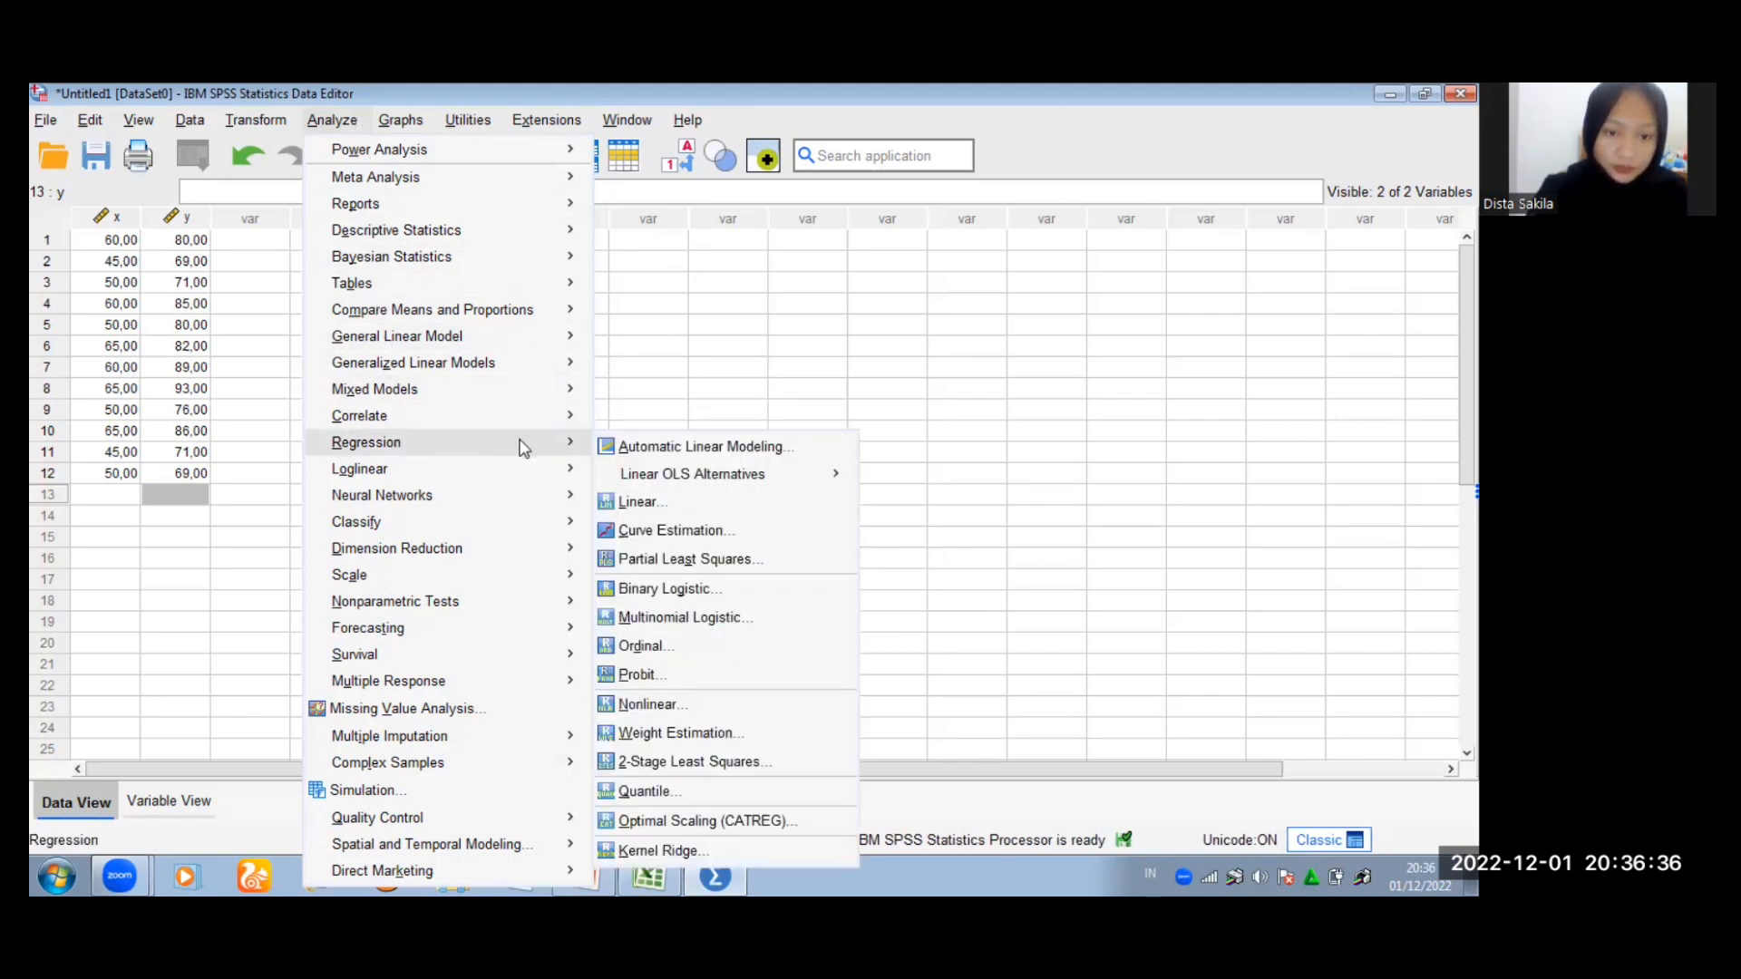
pyautogui.click(632, 503)
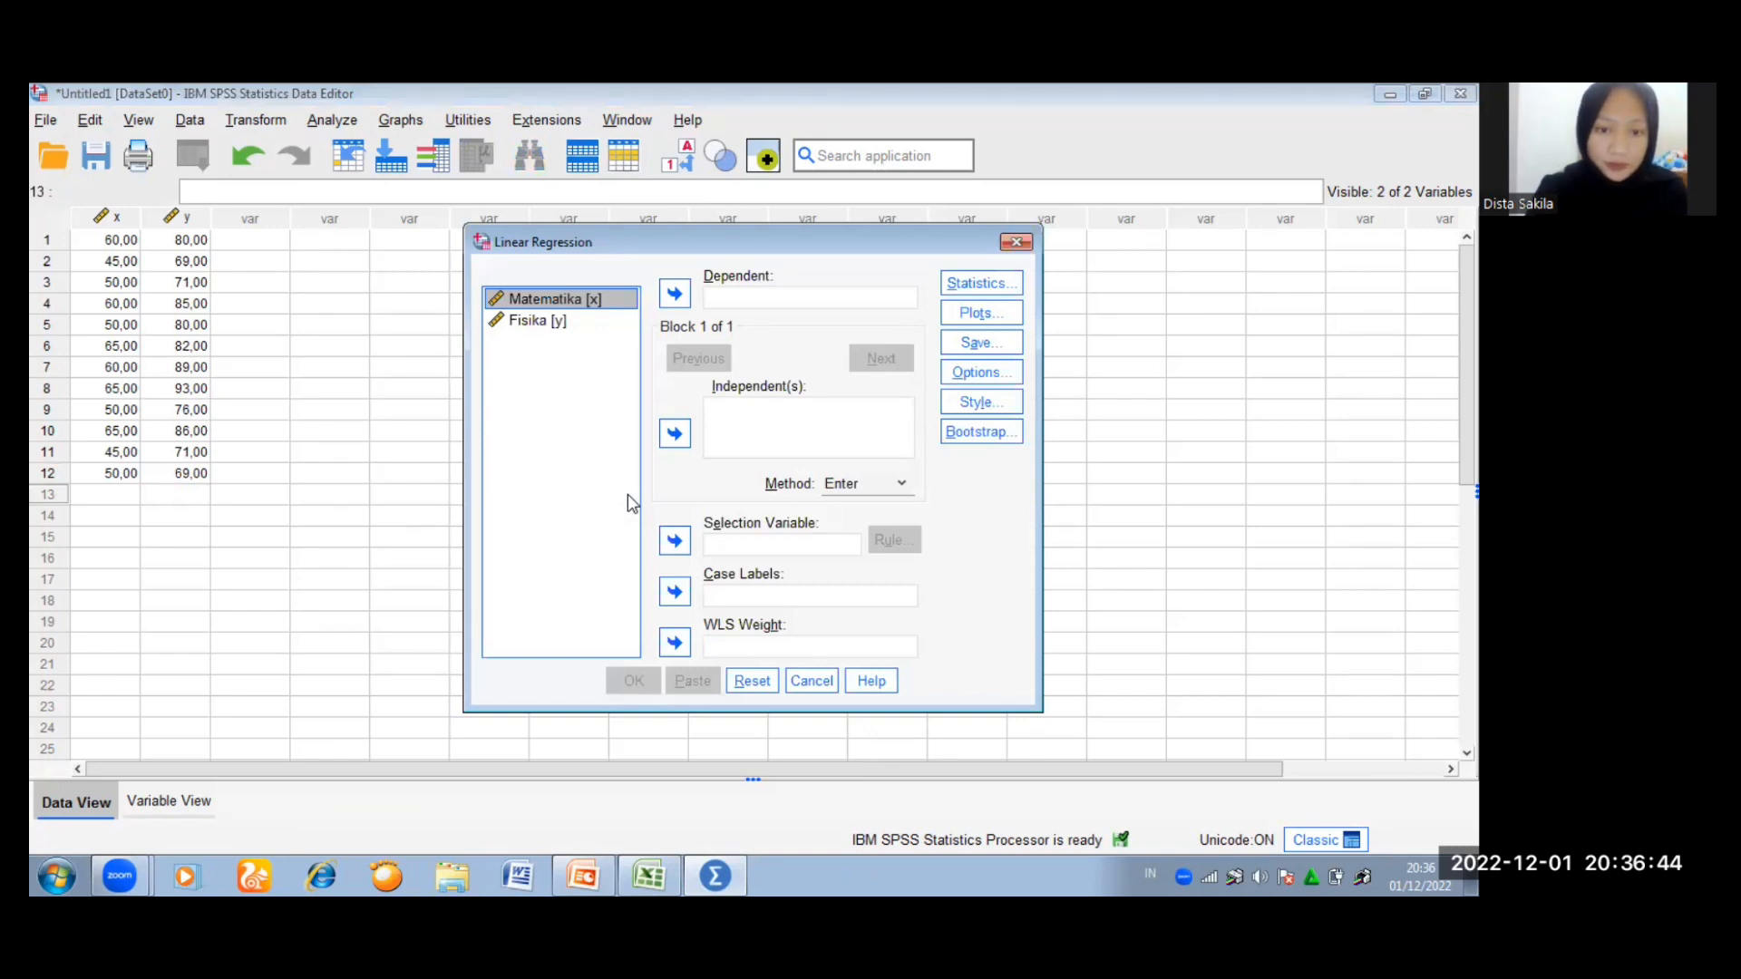
pyautogui.click(608, 322)
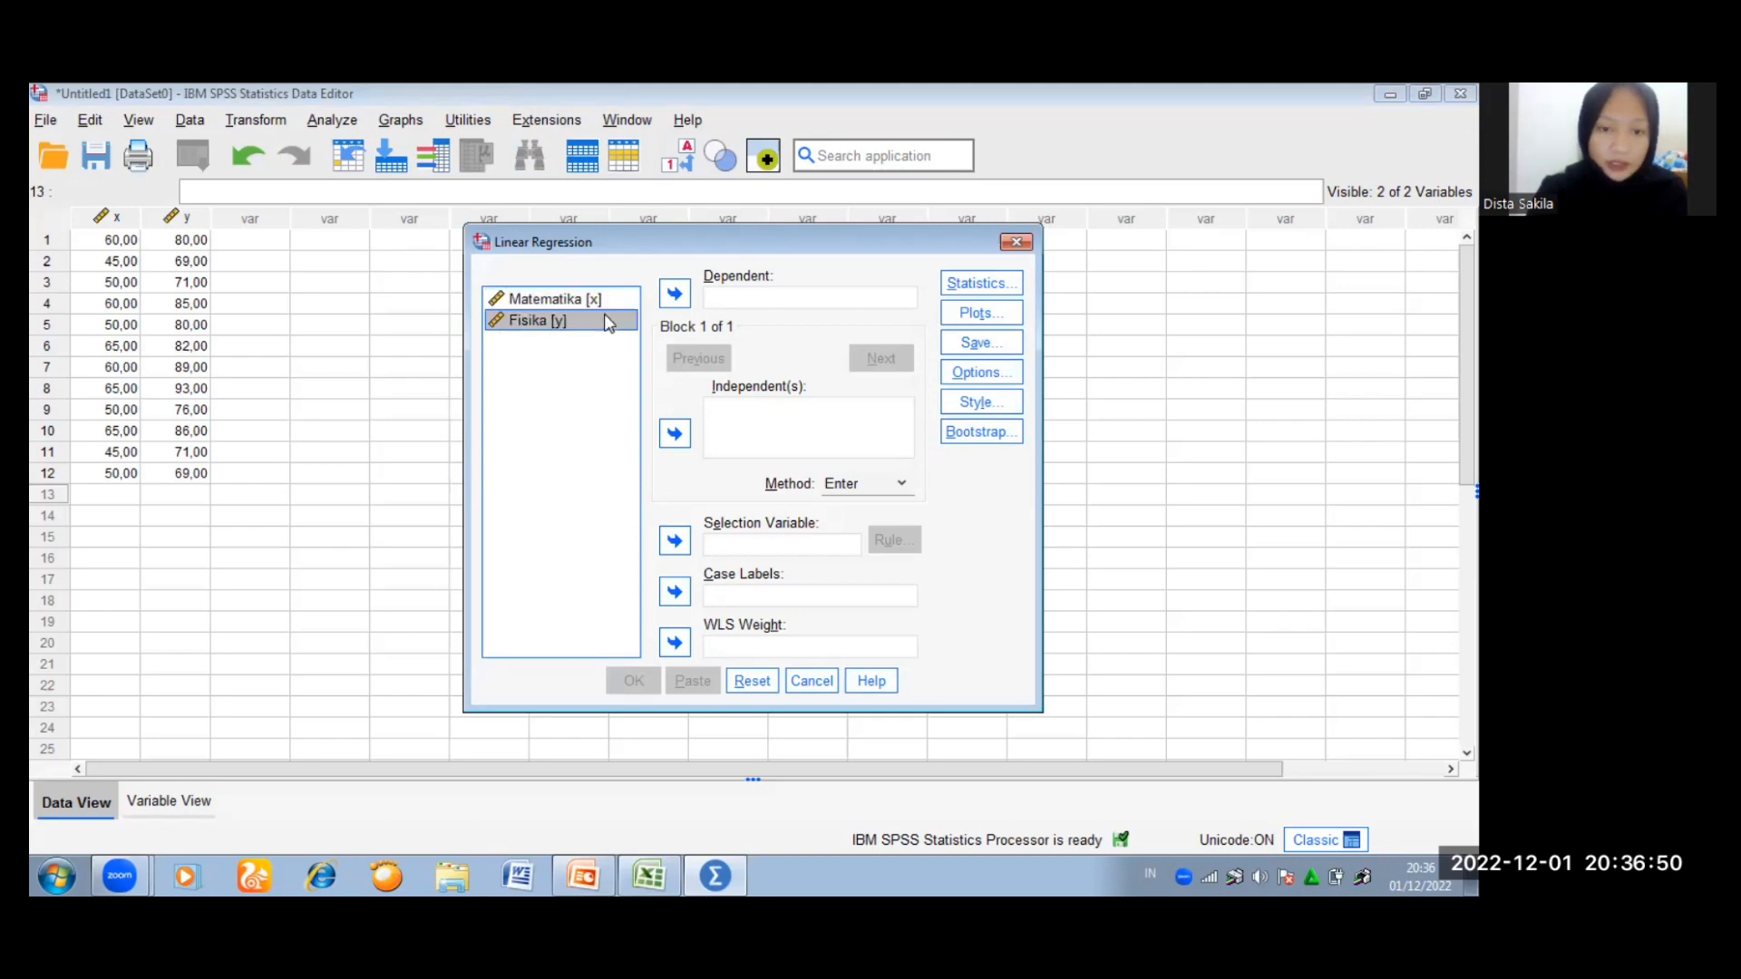
pyautogui.click(676, 295)
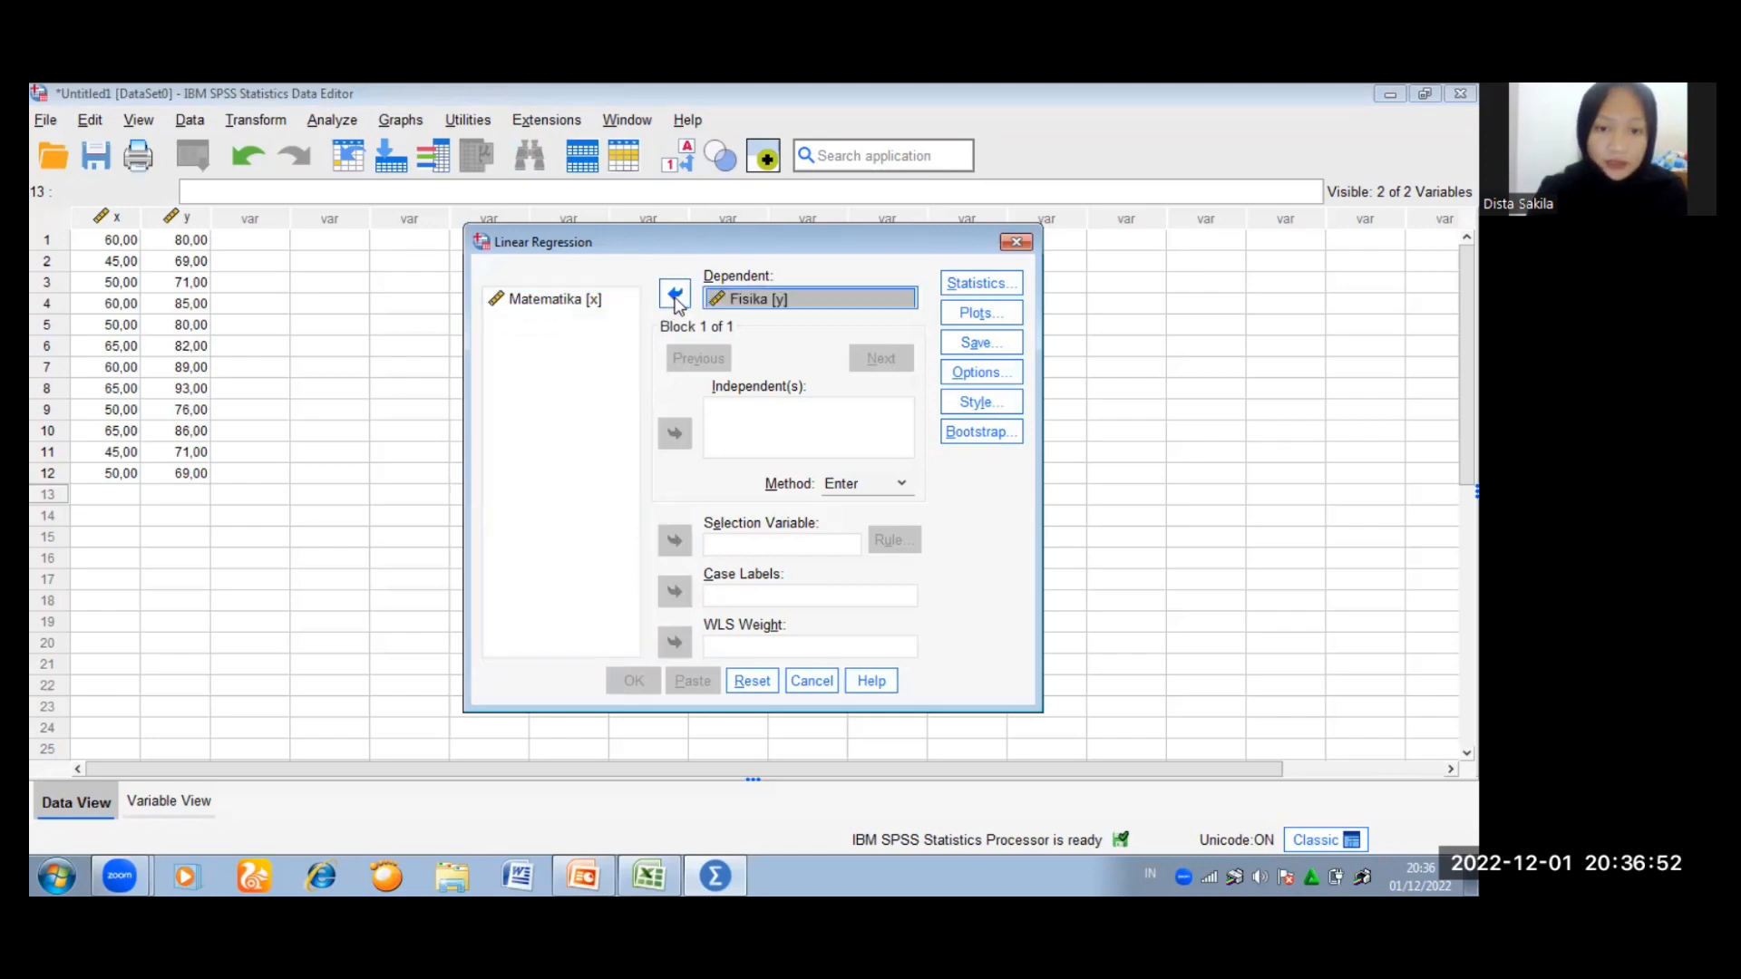
pyautogui.click(602, 301)
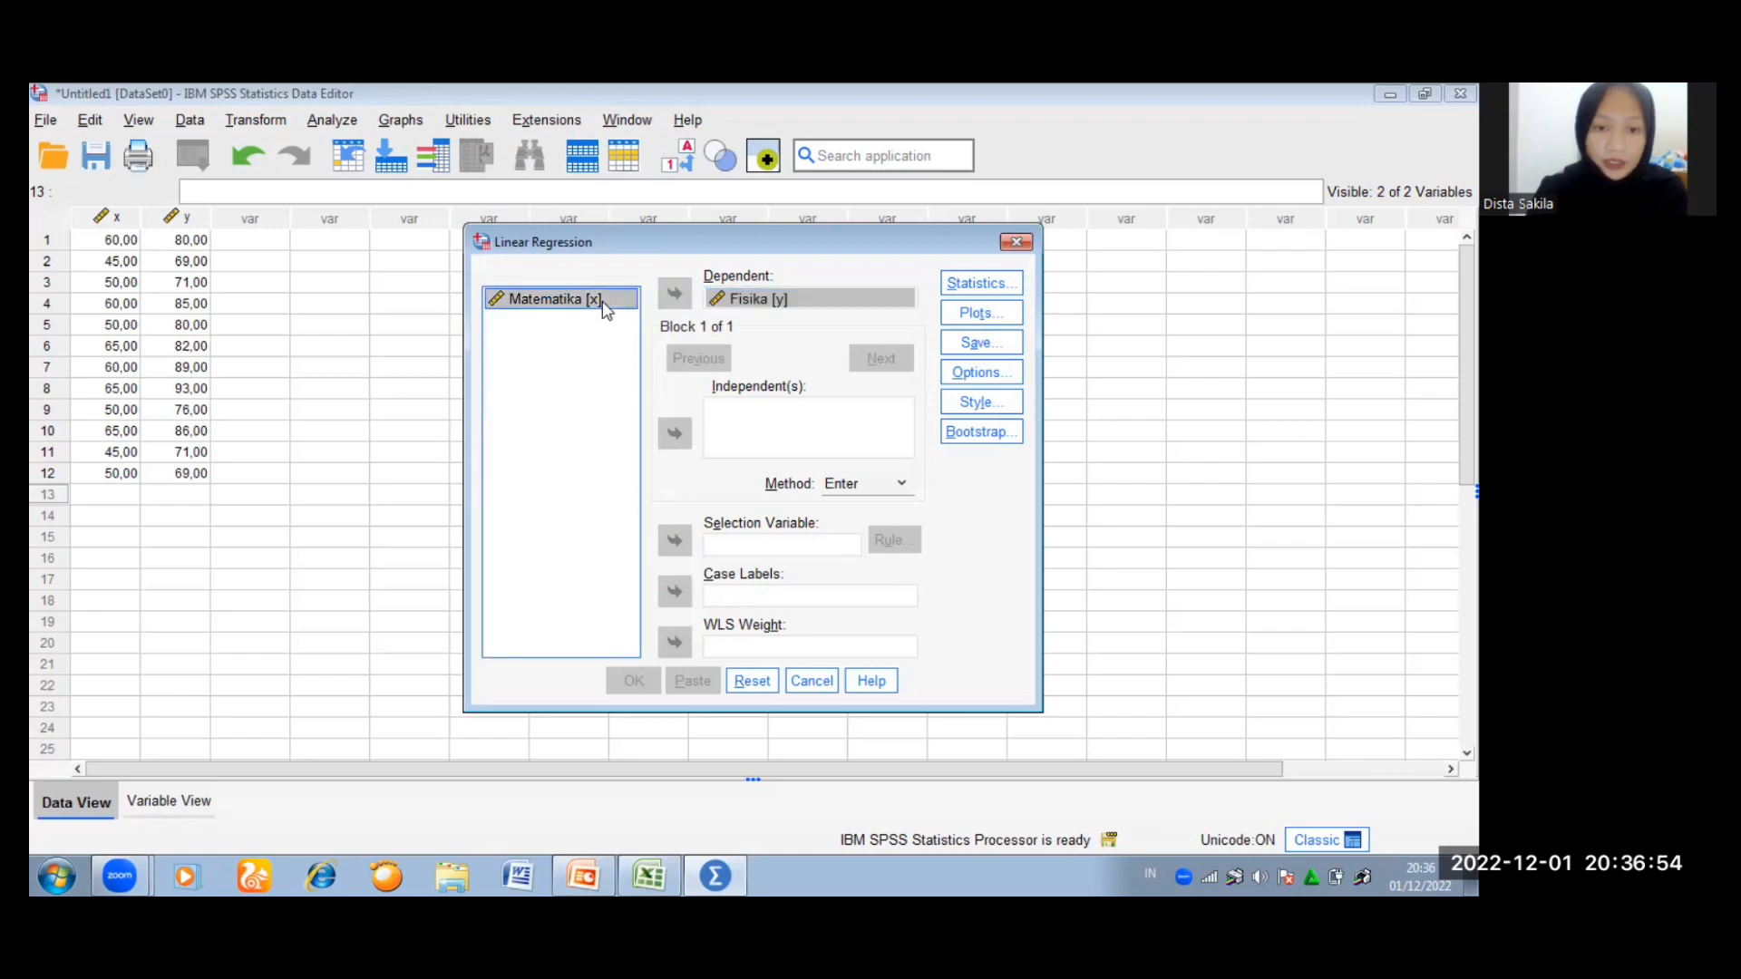
pyautogui.click(674, 434)
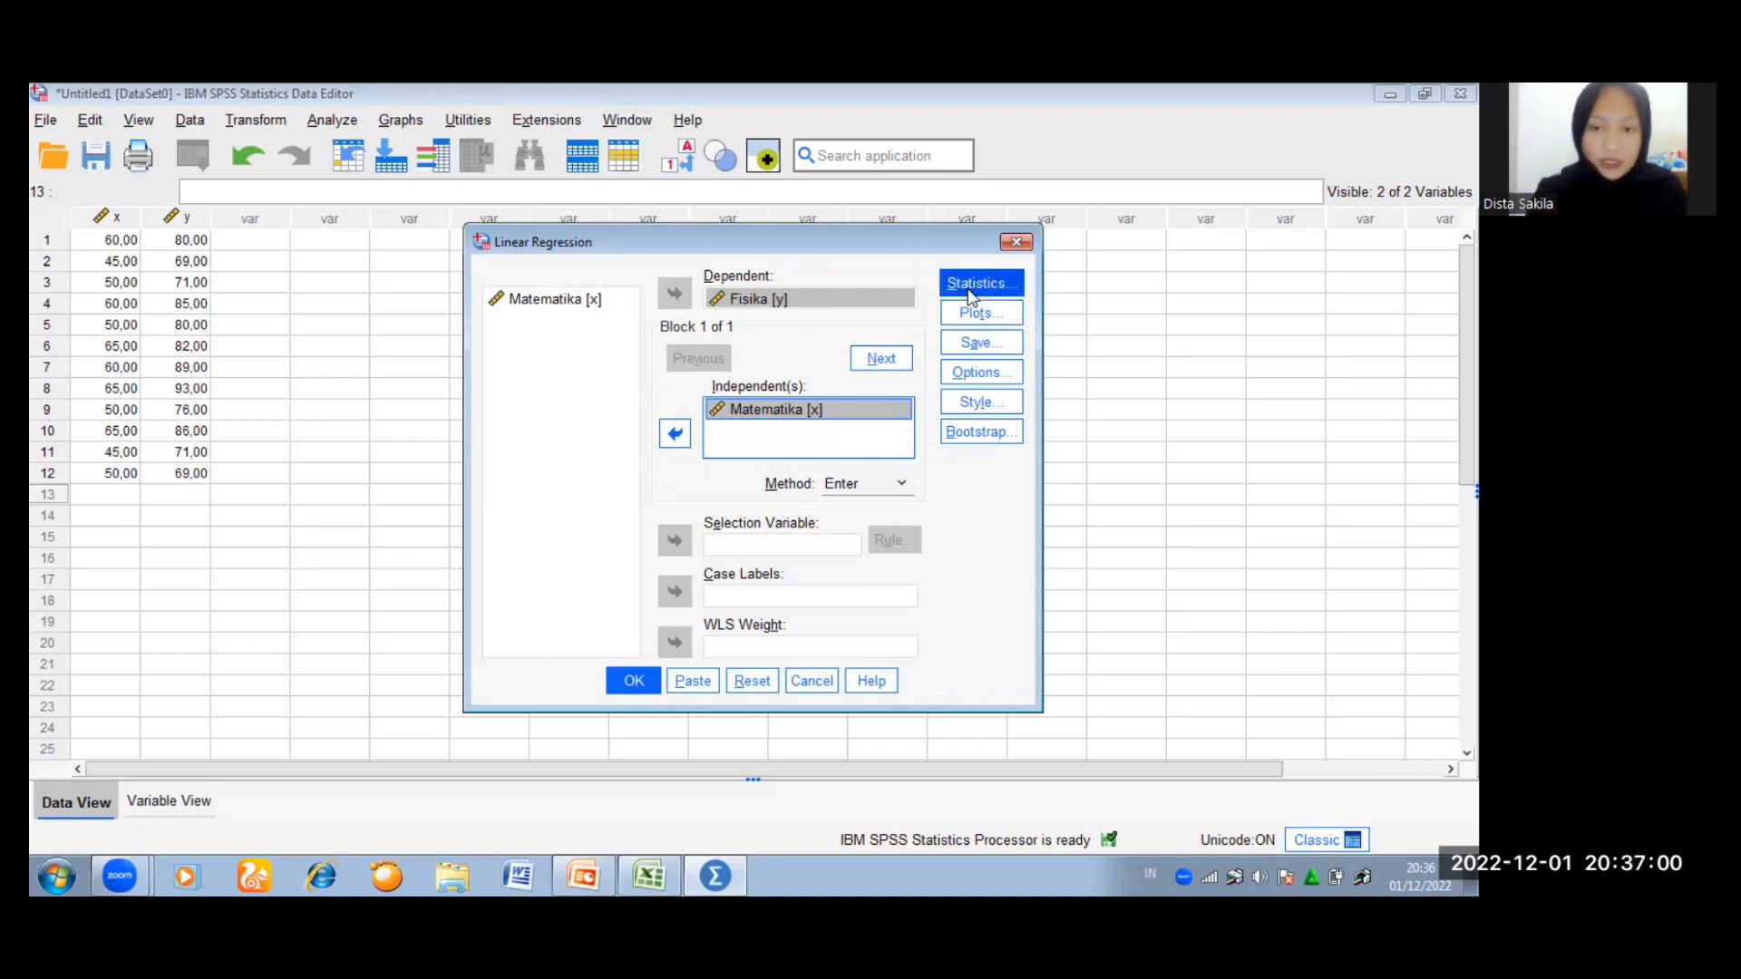
pyautogui.click(645, 682)
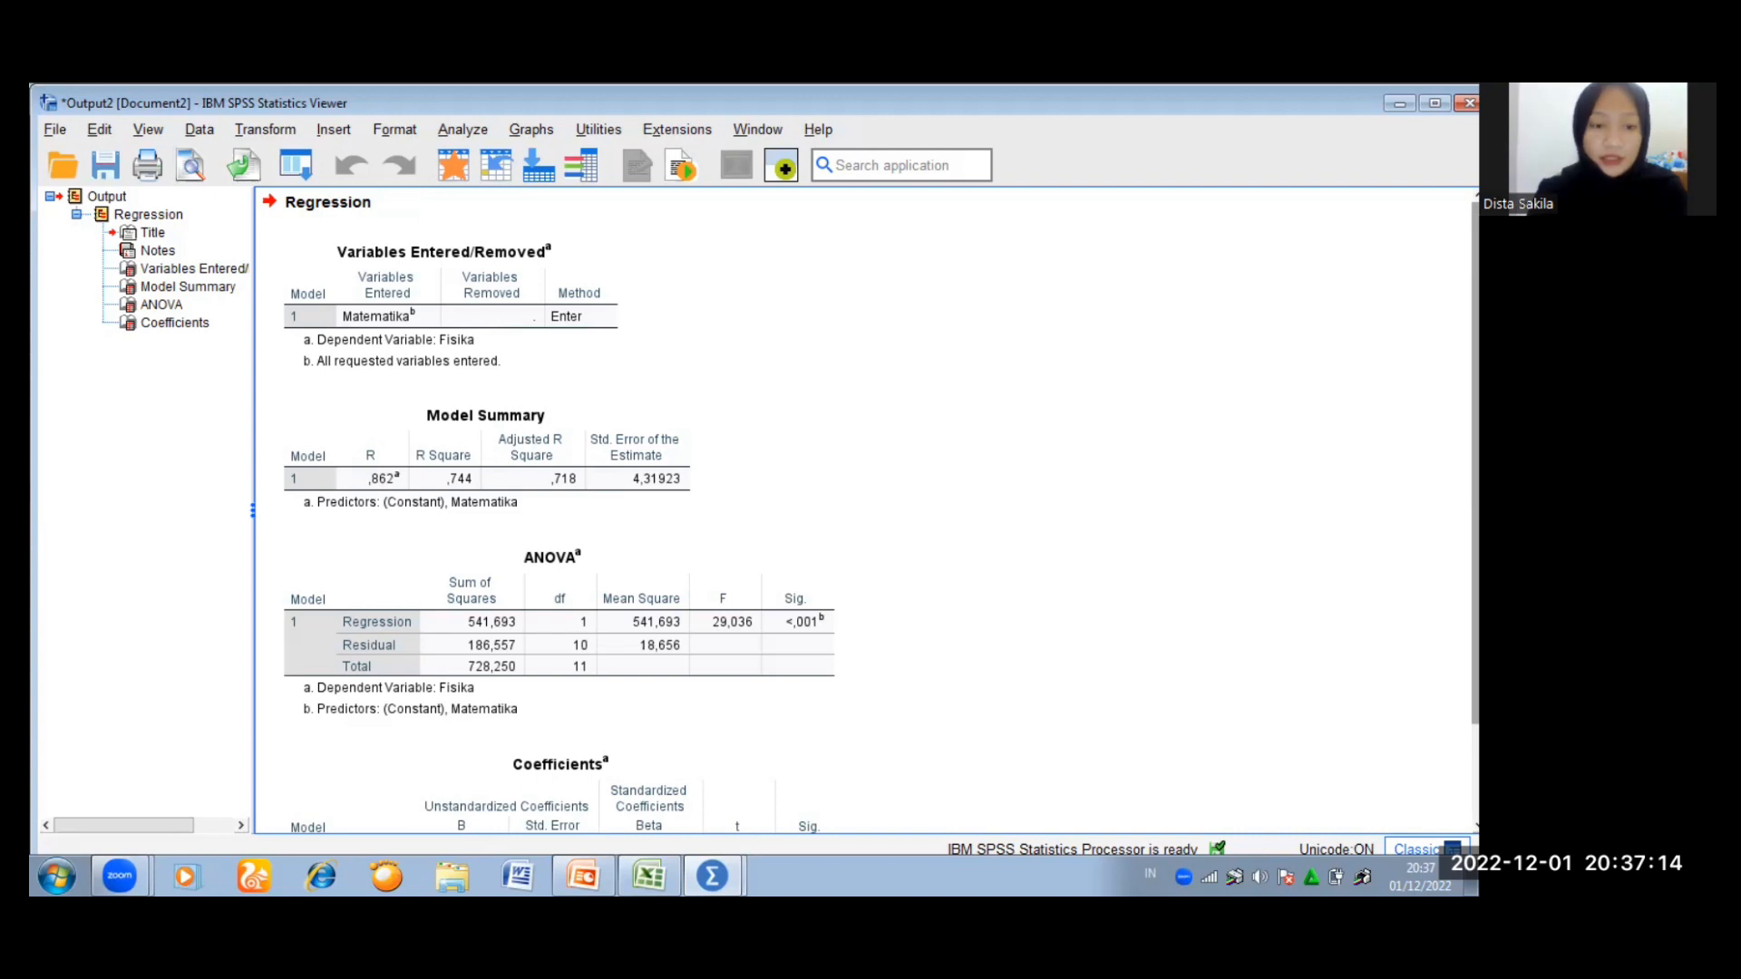
# Step: Examine the Model Summary, ANOVA and Coefficients tables in the regression output
pyautogui.scroll(-3, 866, 512)
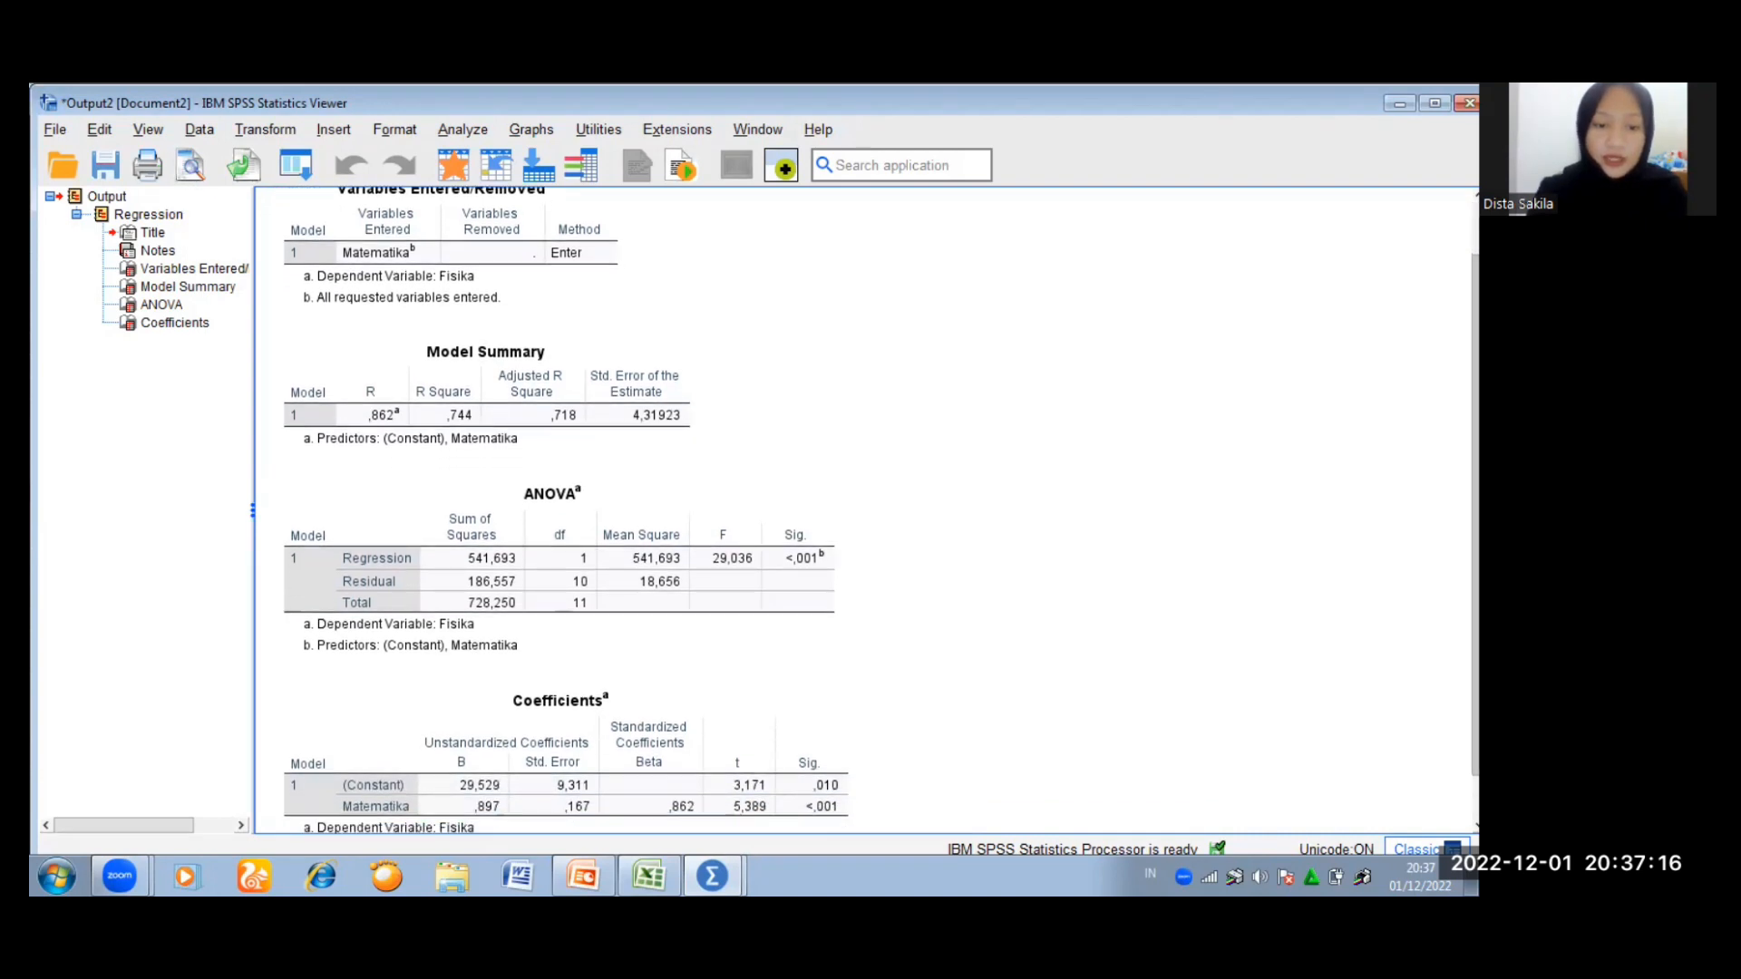
pyautogui.scroll(-1, 866, 512)
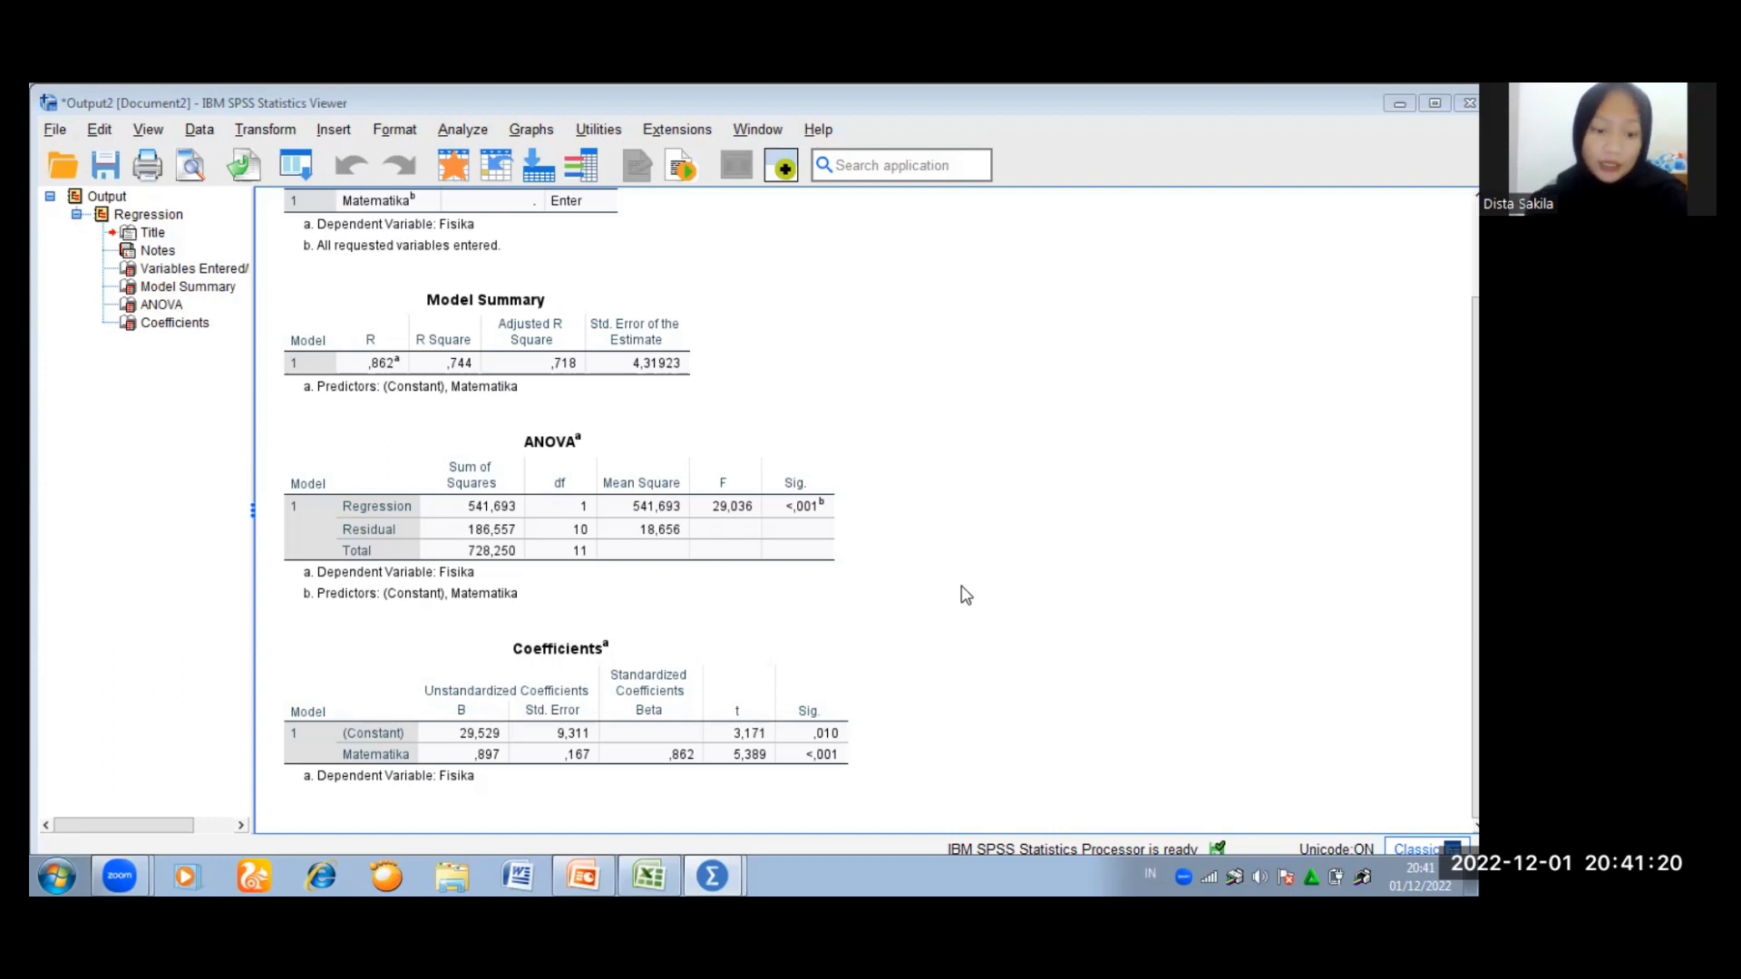
pyautogui.click(798, 571)
pyautogui.click(596, 379)
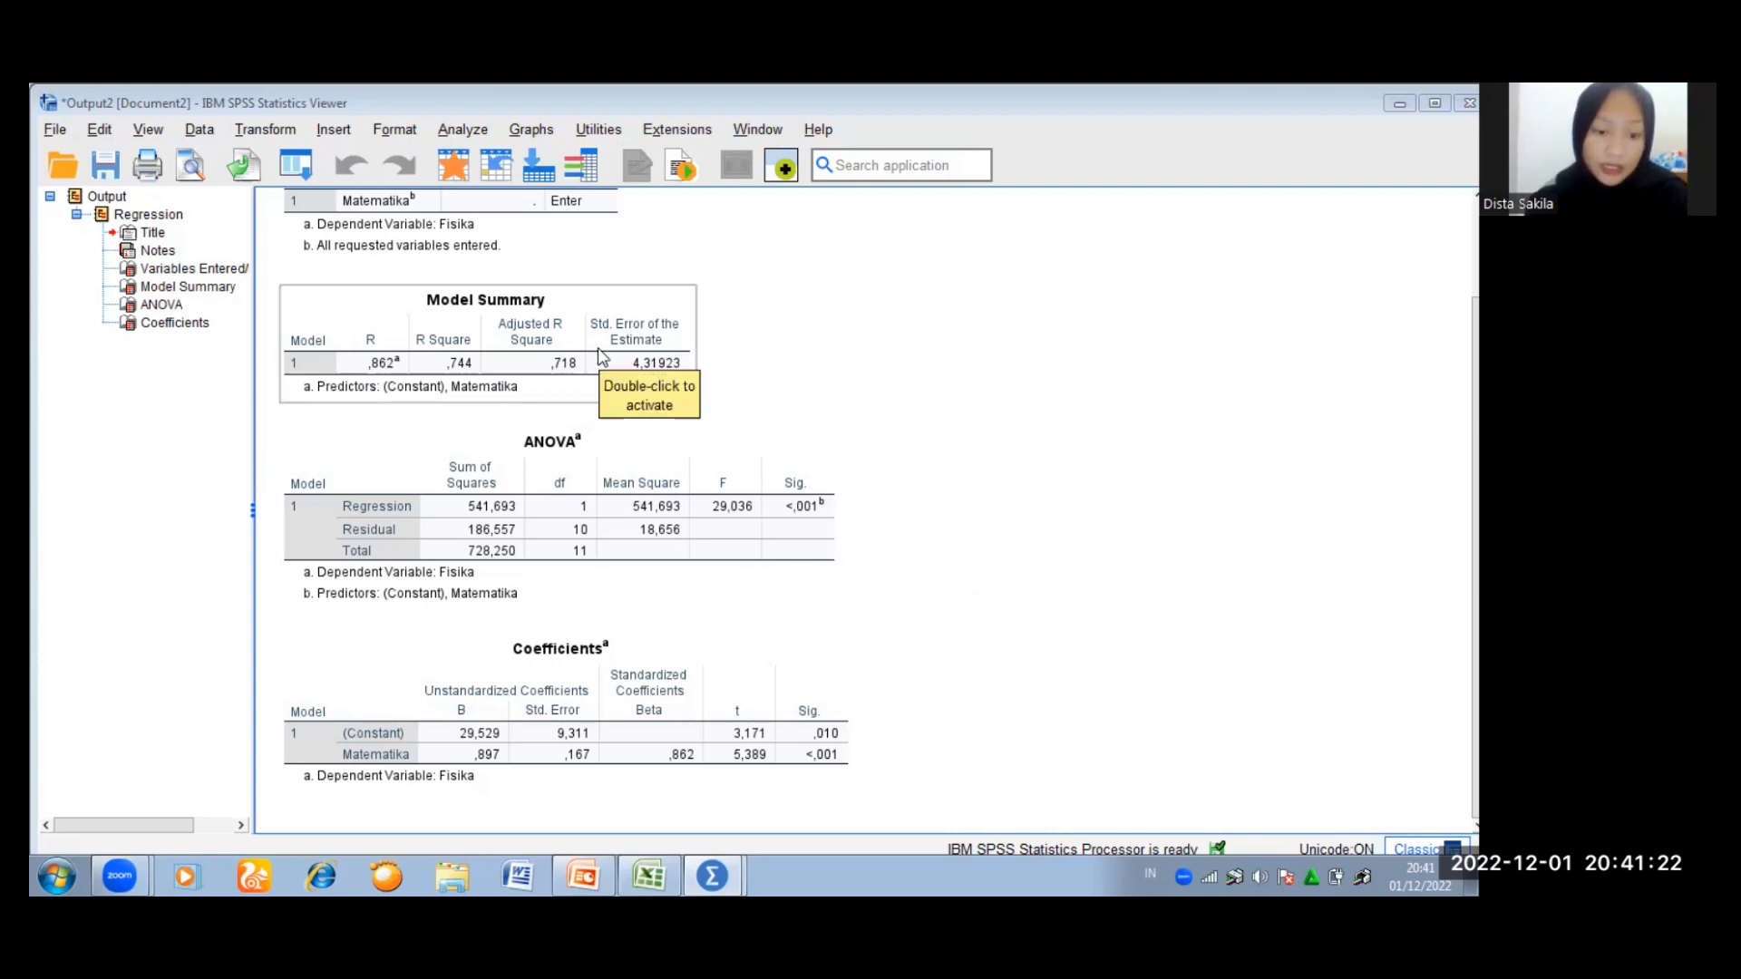